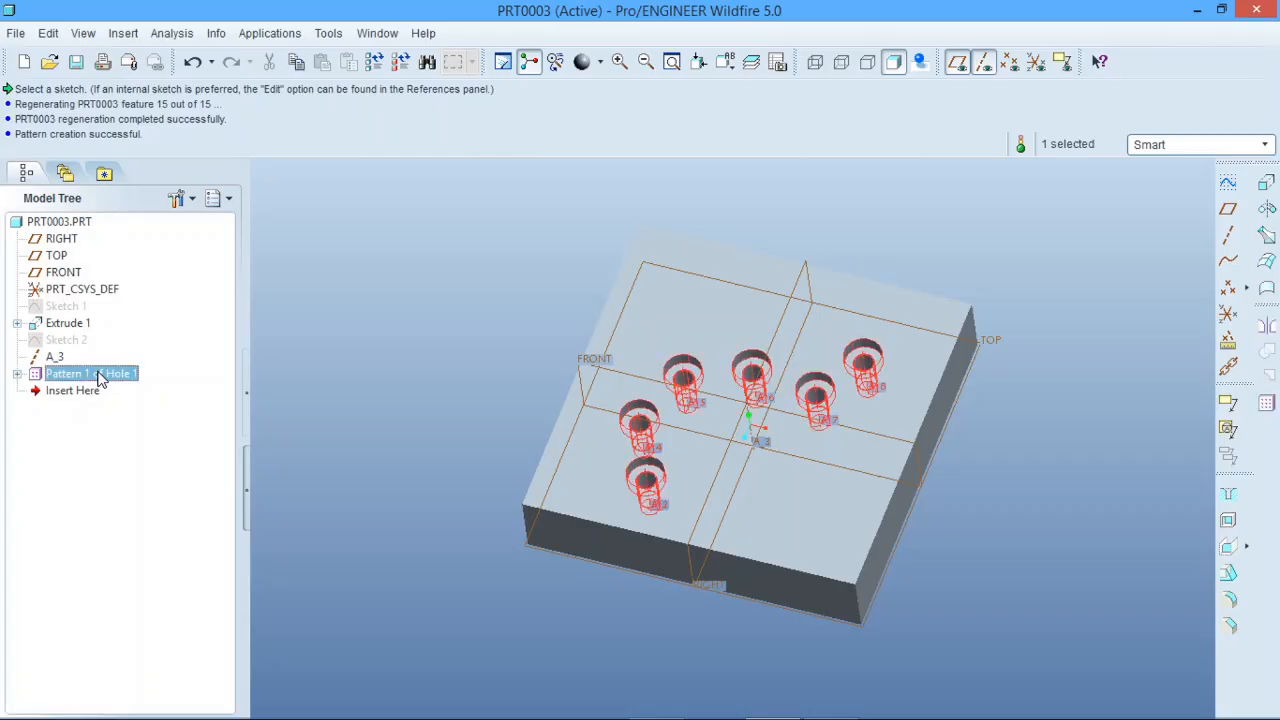
left_click(517, 326)
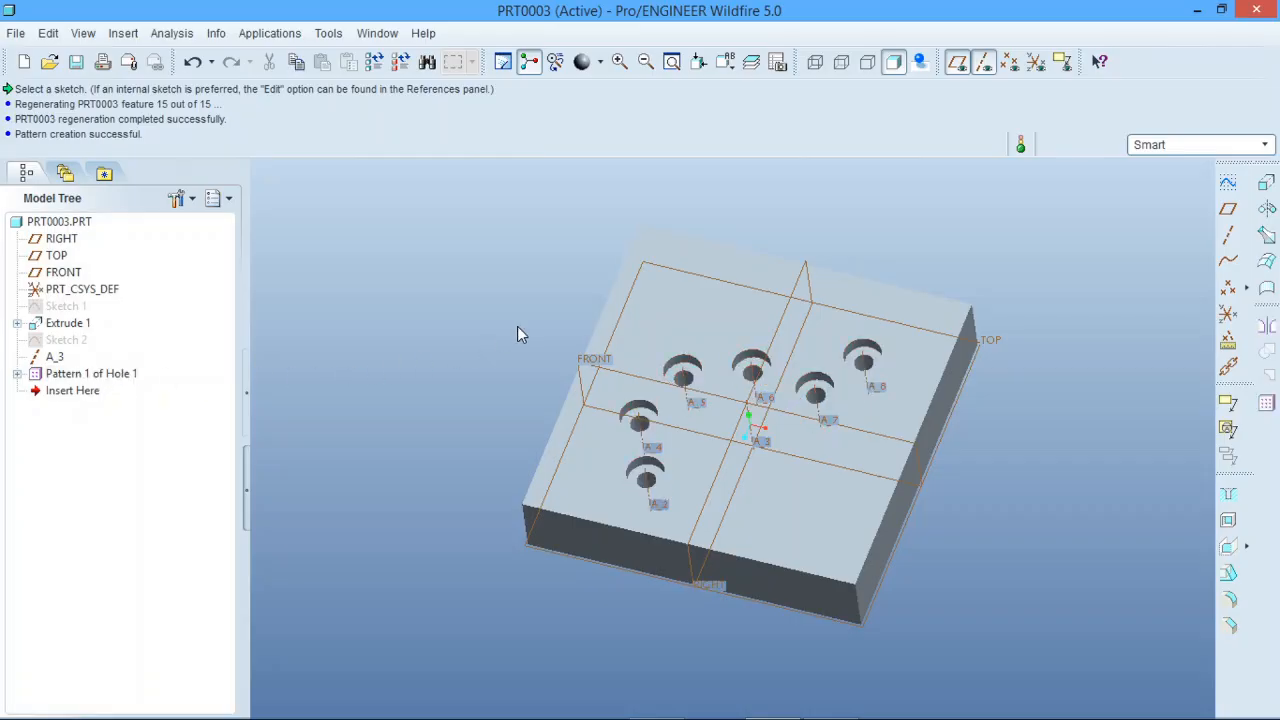
scroll(905, 419, "down", 1)
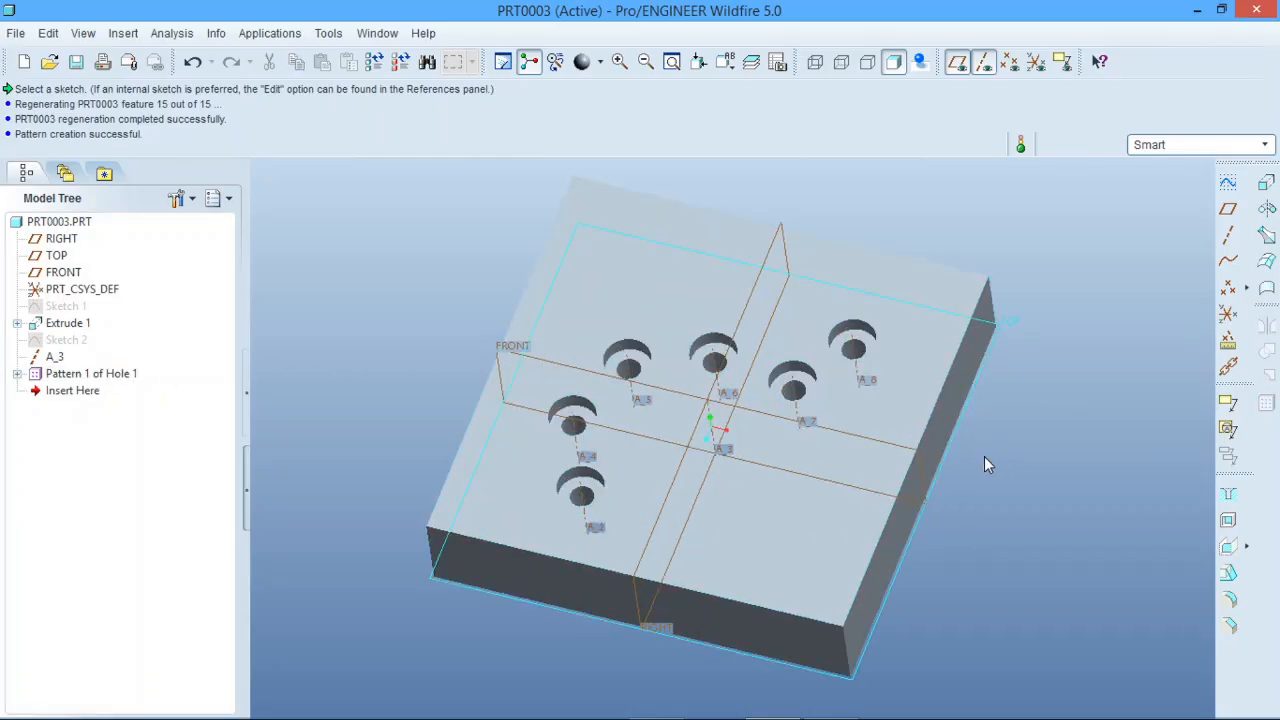
scroll(998, 451, "up", 1)
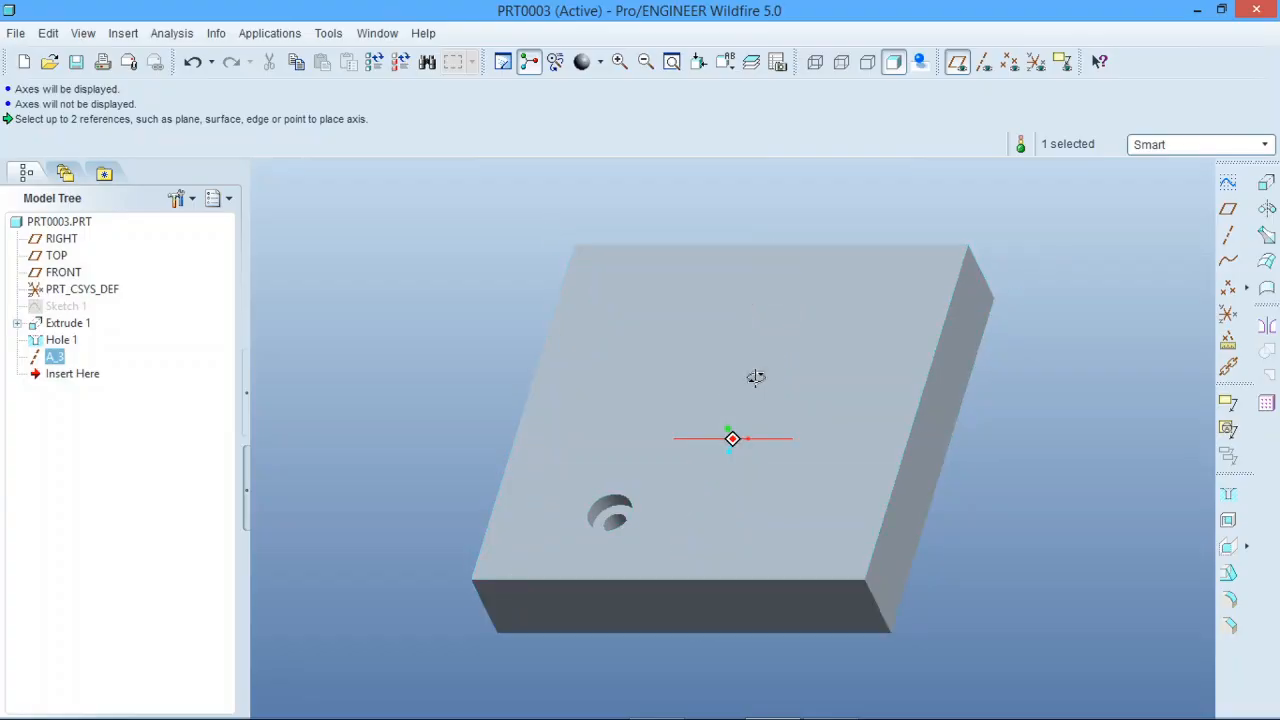
mouse_move(754, 374)
middle_mouse_down()
mouse_move(743, 360)
mouse_move(761, 377)
mouse_move(760, 360)
mouse_move(743, 380)
mouse_move(754, 391)
middle_mouse_up()
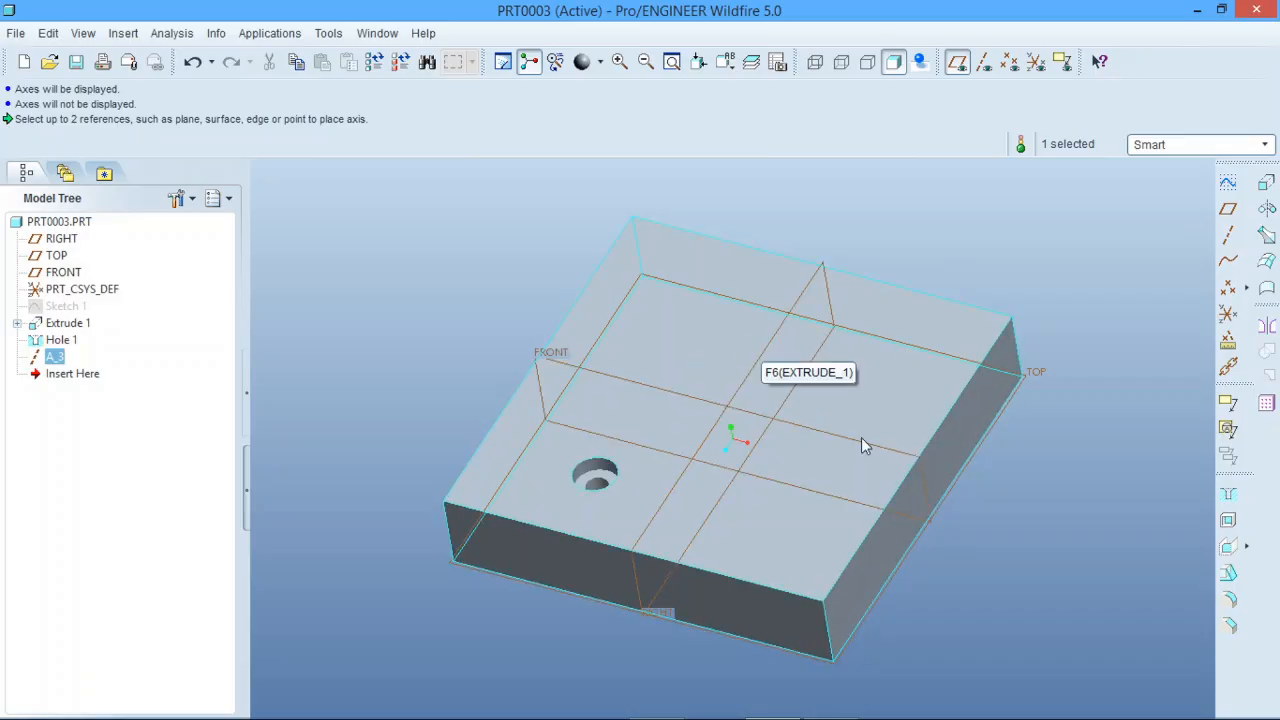
Step: Create a two-member Dimension pattern of the counterbored hole, varying its 100 placement dimension
left_click(597, 480)
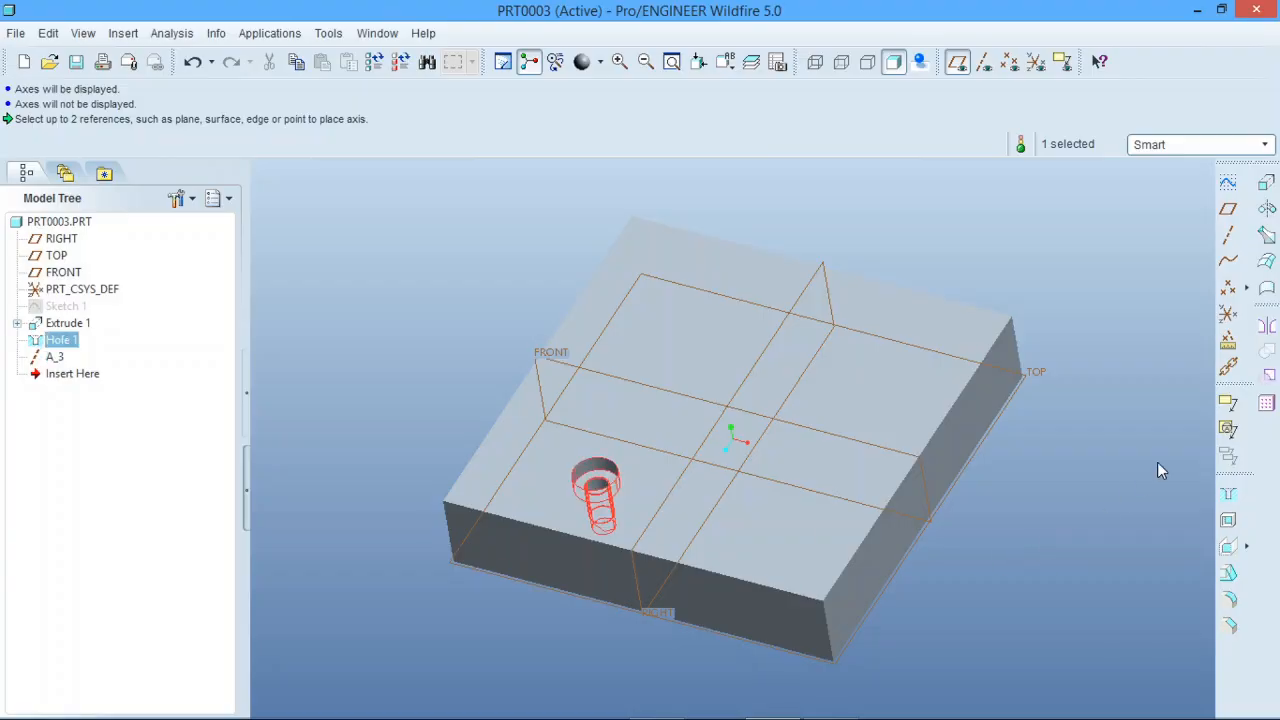
left_click(1265, 402)
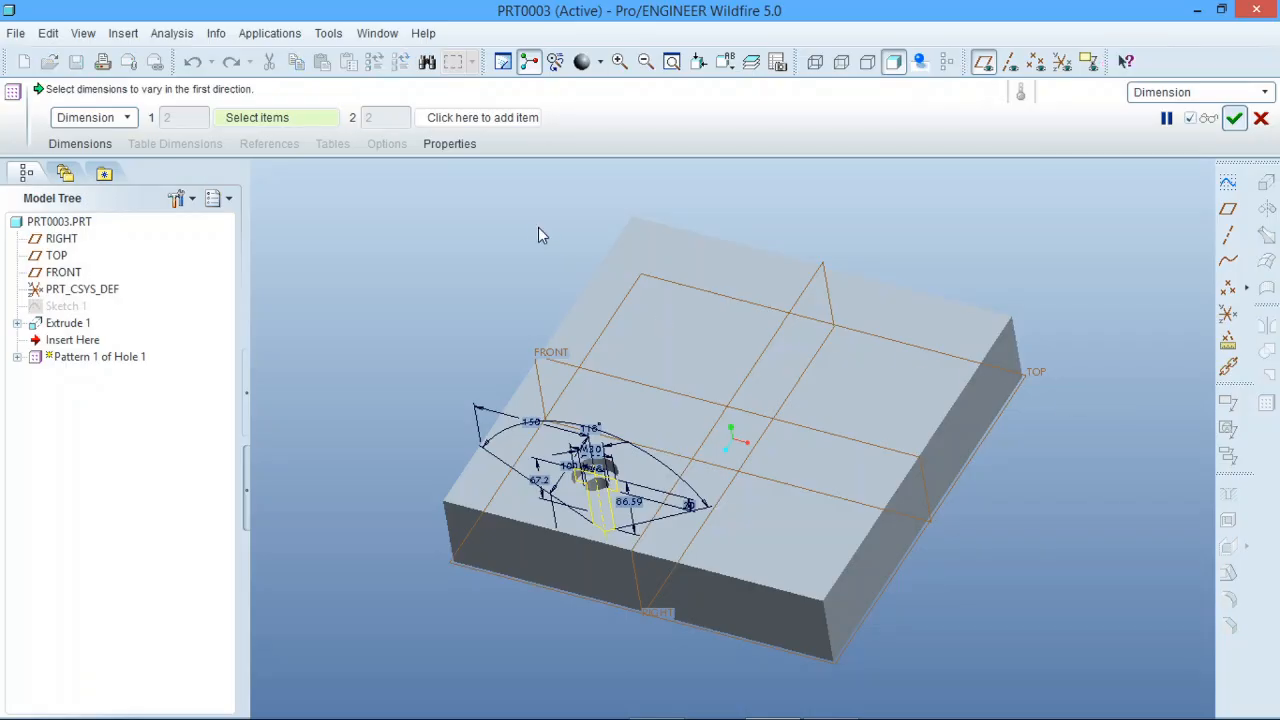
scroll(655, 497, "down", 3)
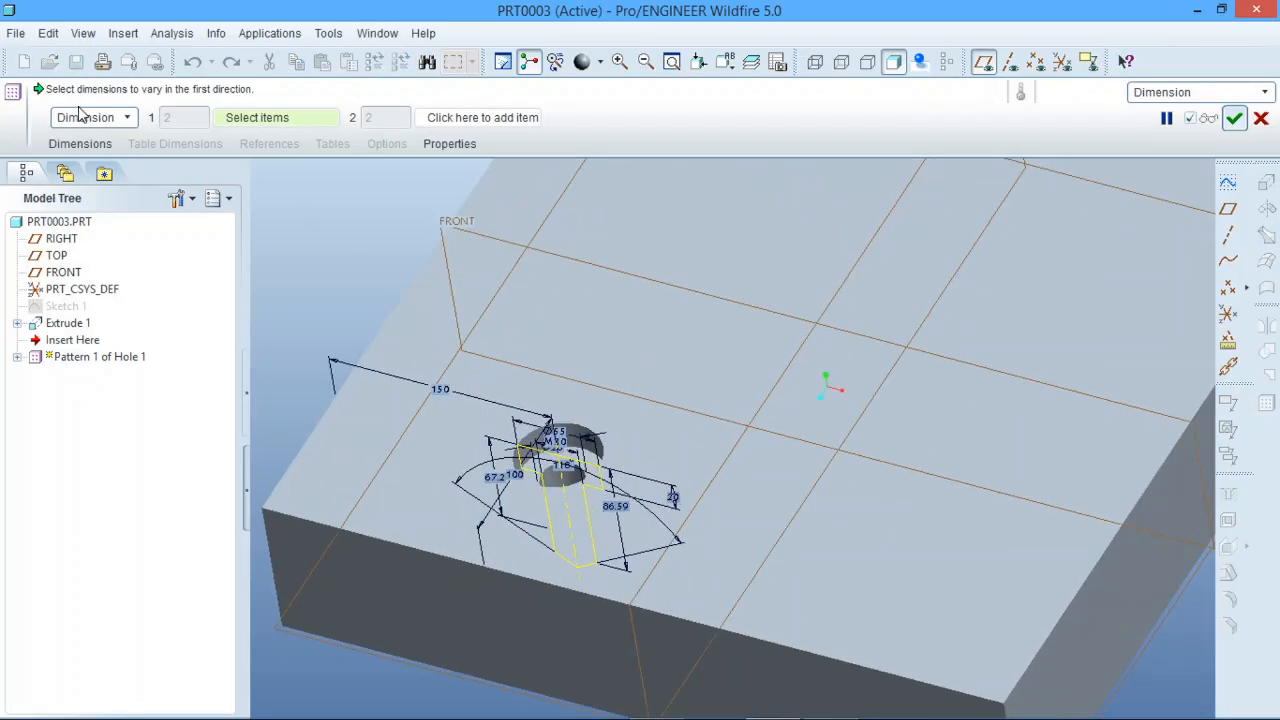
left_click(512, 483)
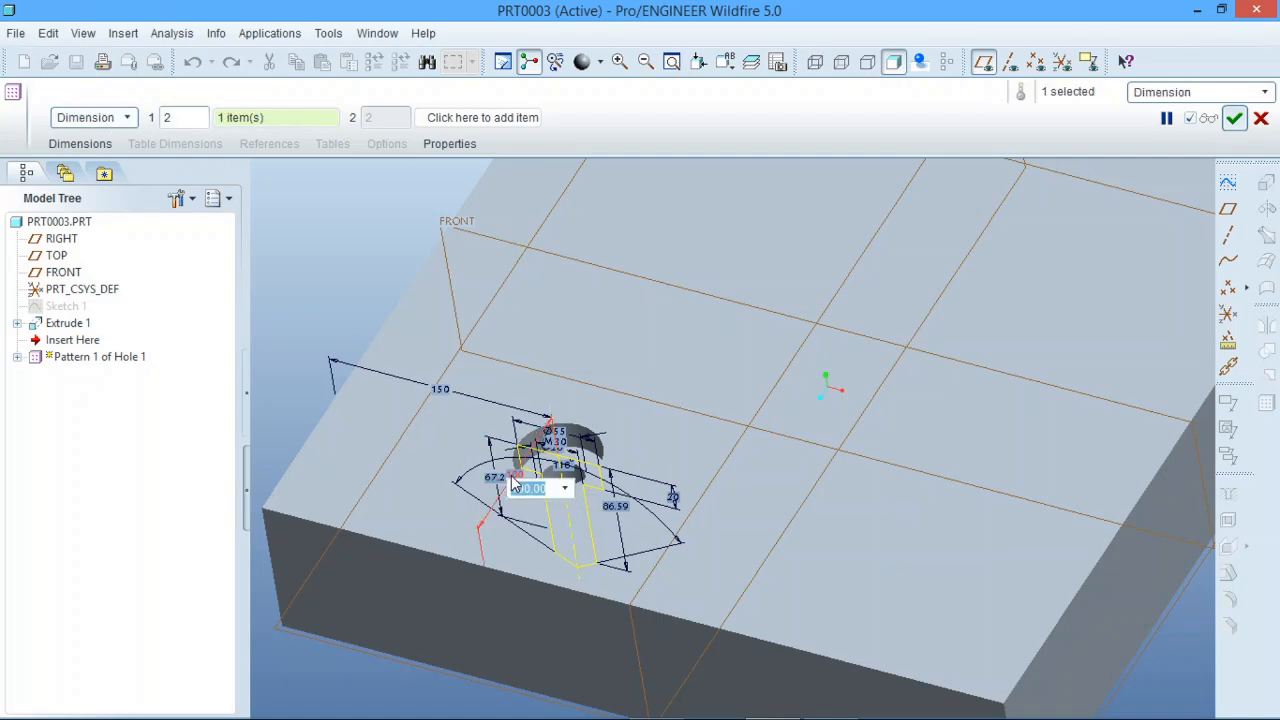
scroll(540, 380, "up", 5)
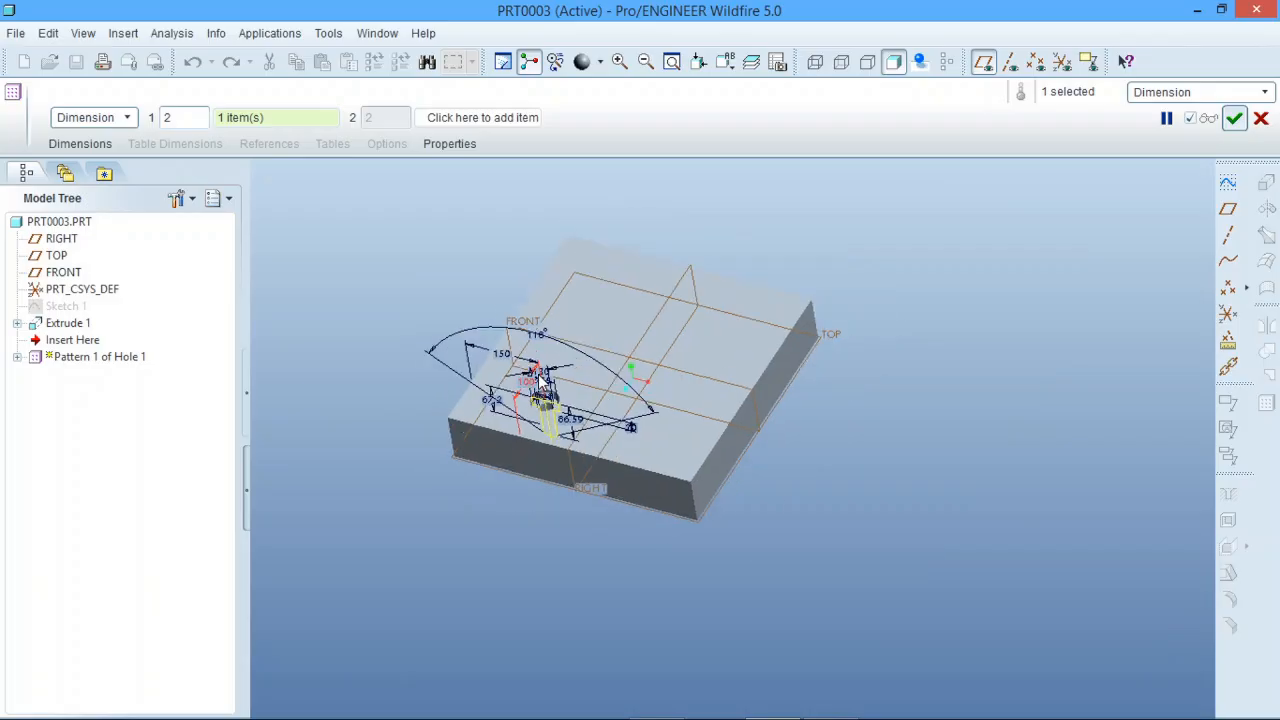
scroll(540, 380, "down", 2)
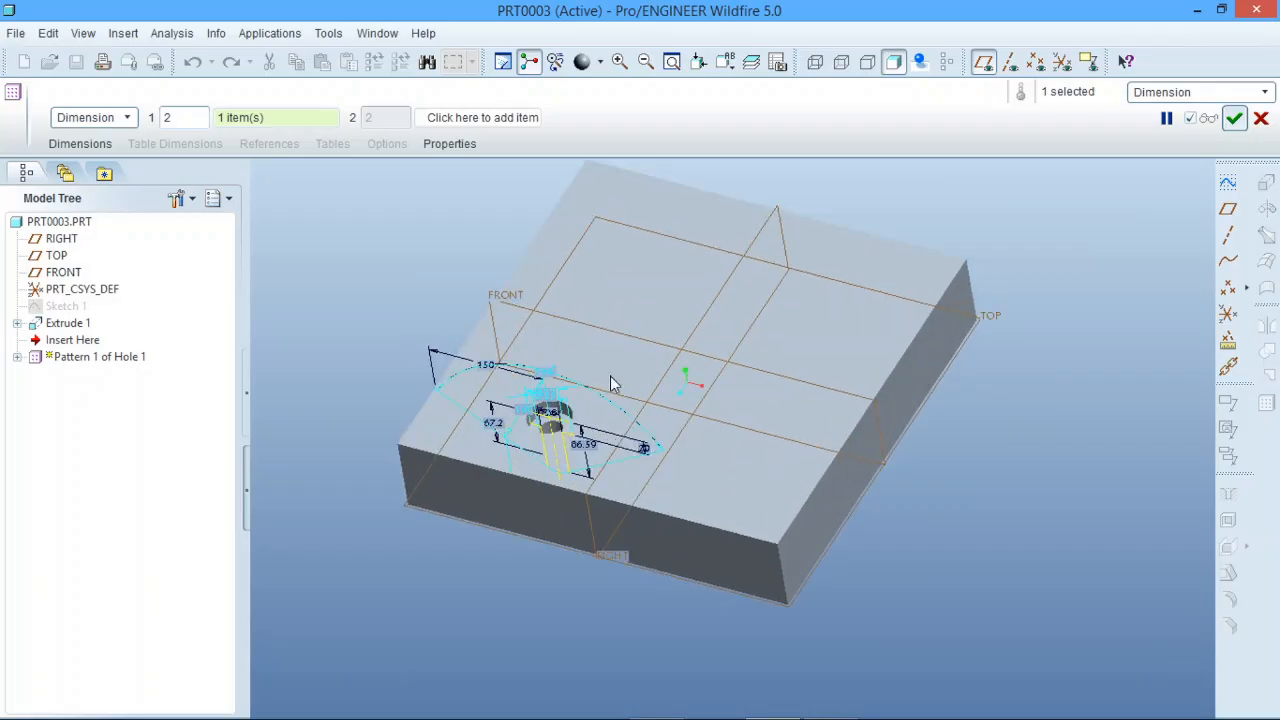
left_click(1234, 118)
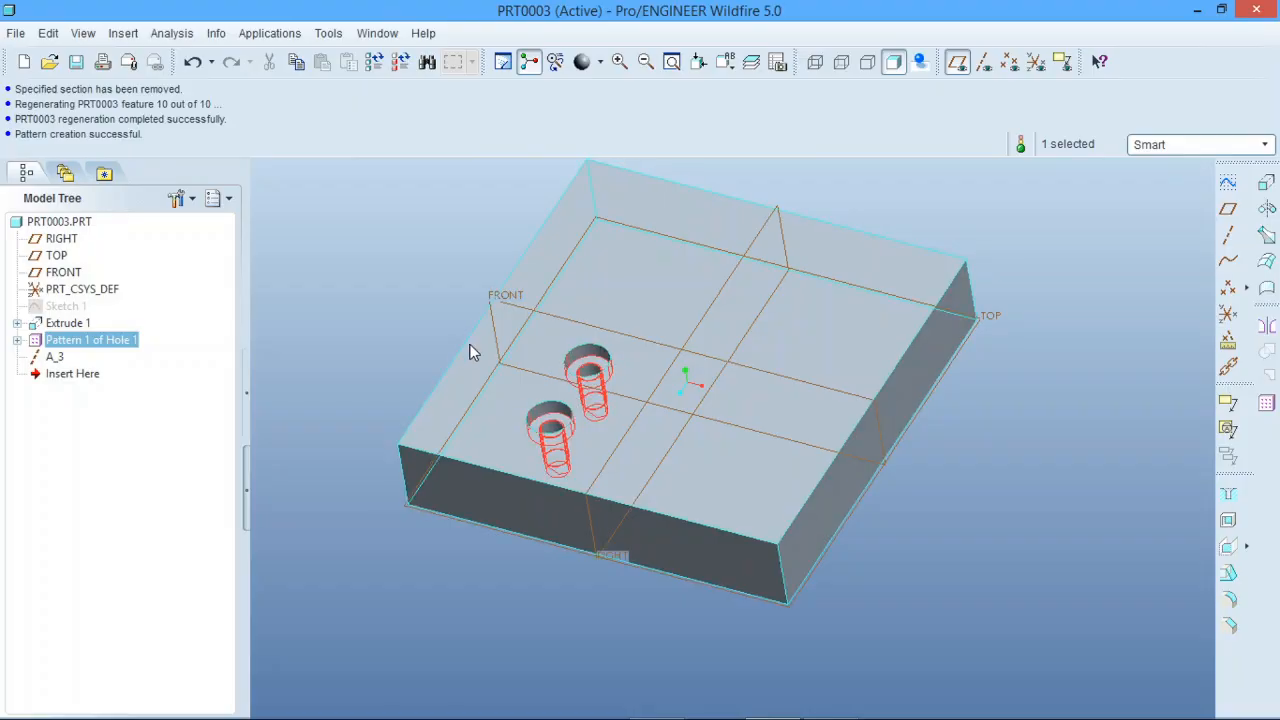
left_click(372, 347)
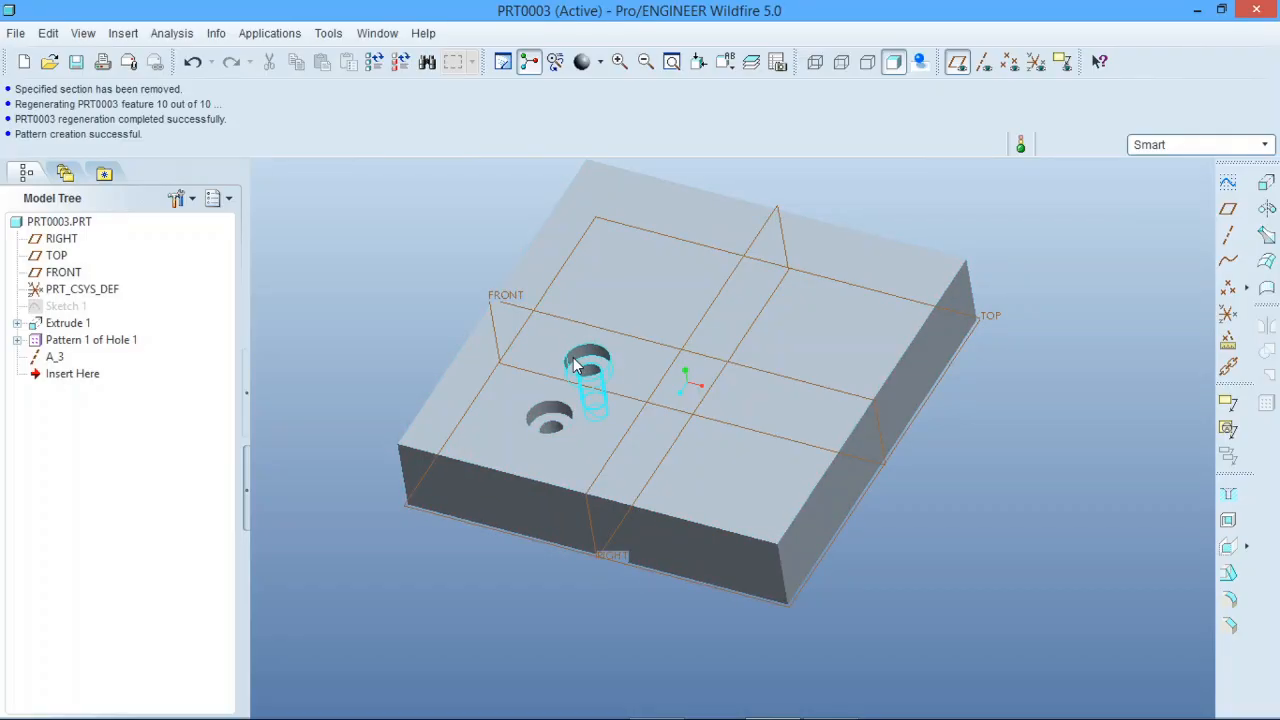
Step: Measure the centre-to-centre distance between the two patterned holes and close the measurement
left_click(168, 38)
mouse_move(200, 58)
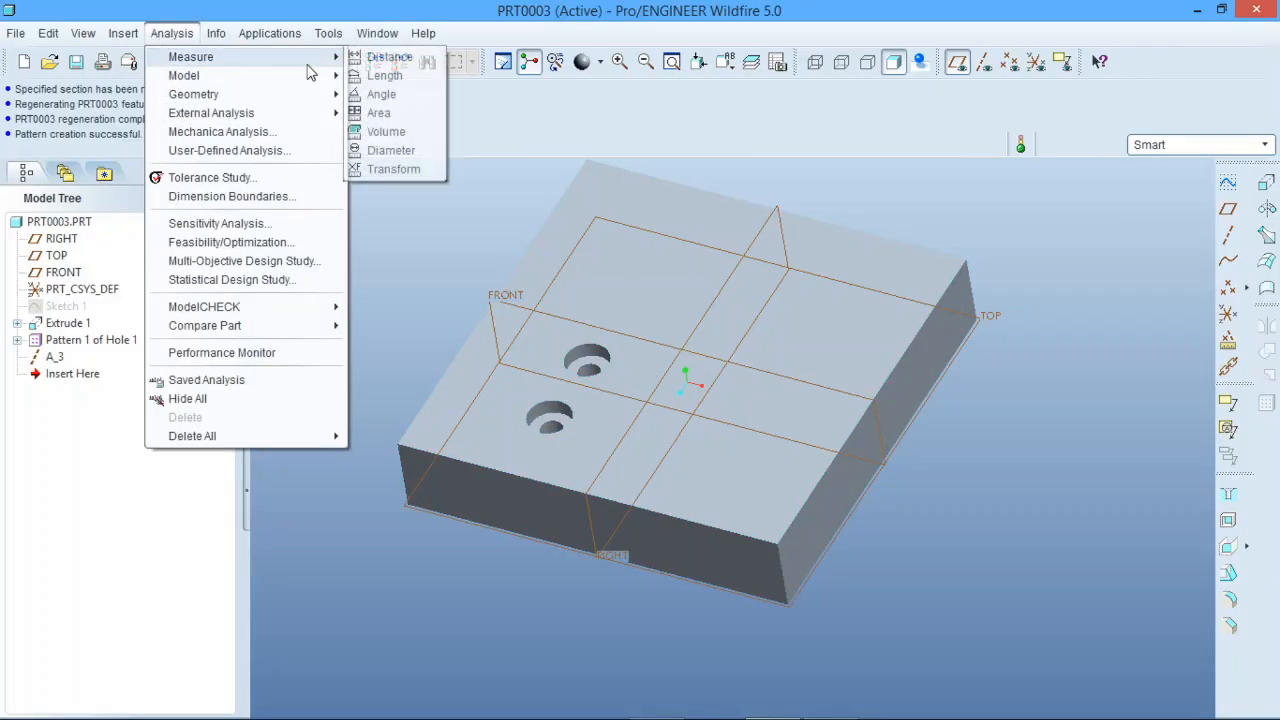
left_click(392, 58)
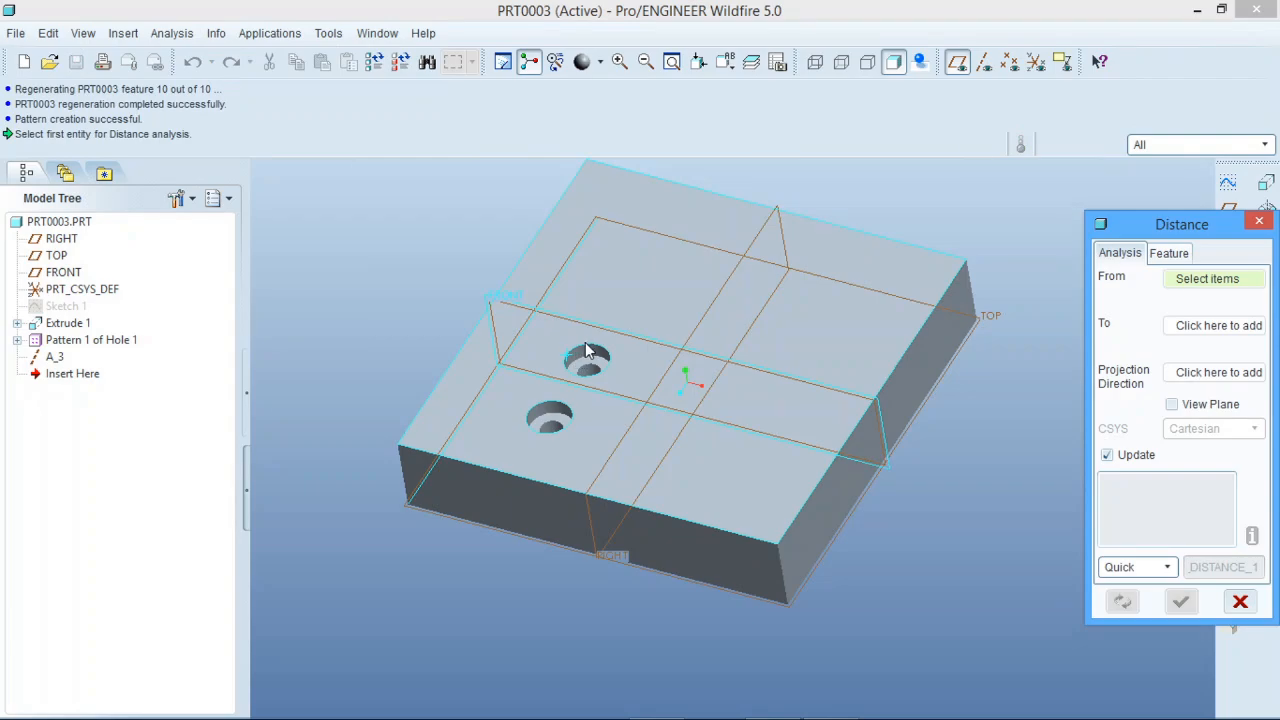
left_click(584, 352)
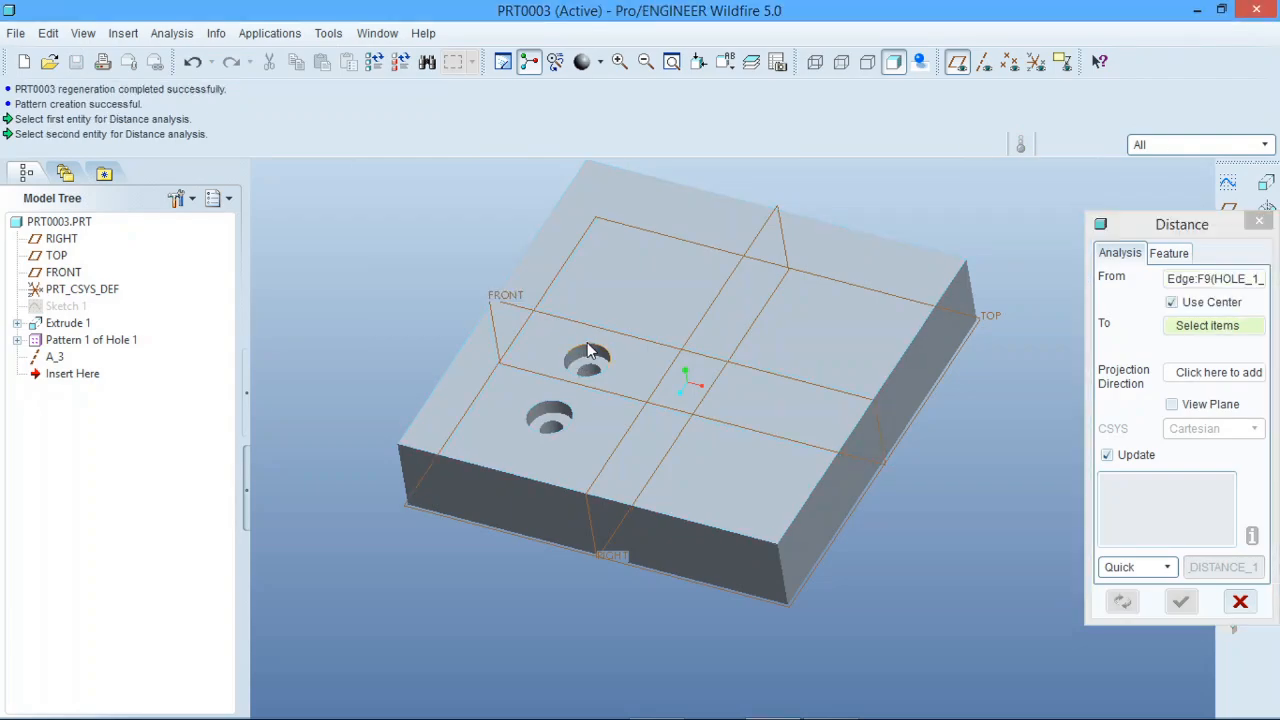
left_click(557, 410)
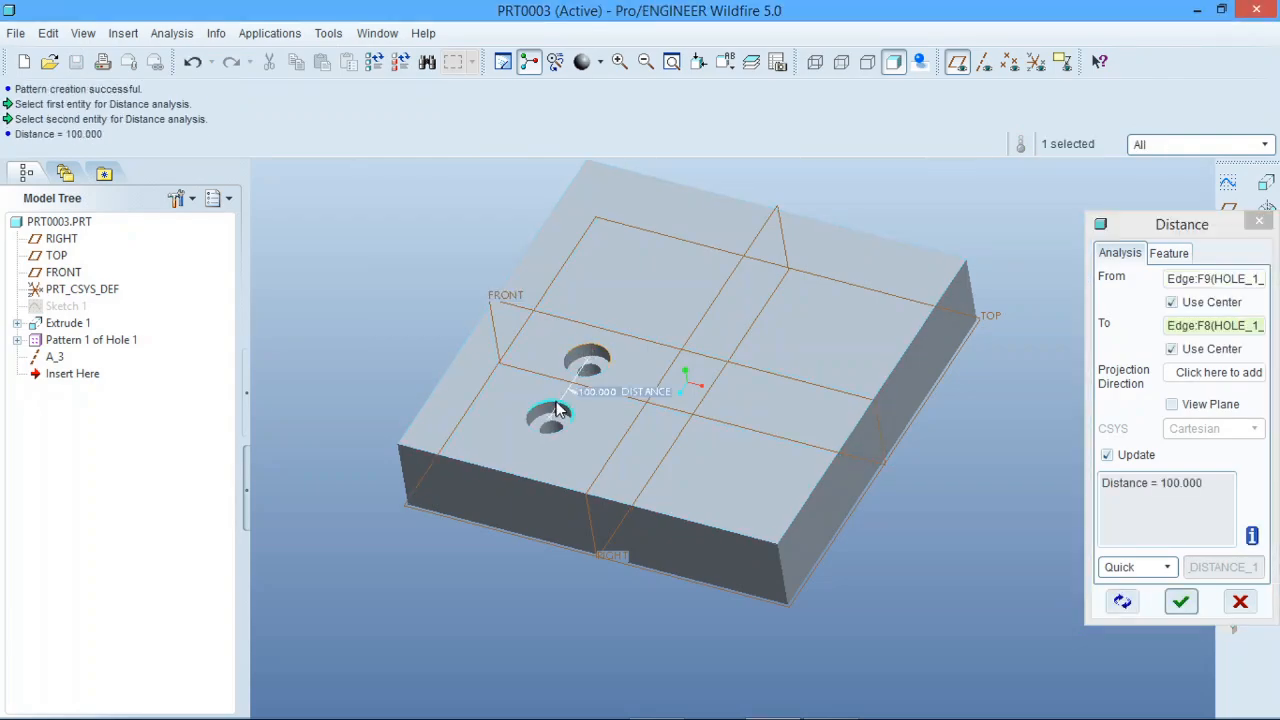
left_click(1240, 601)
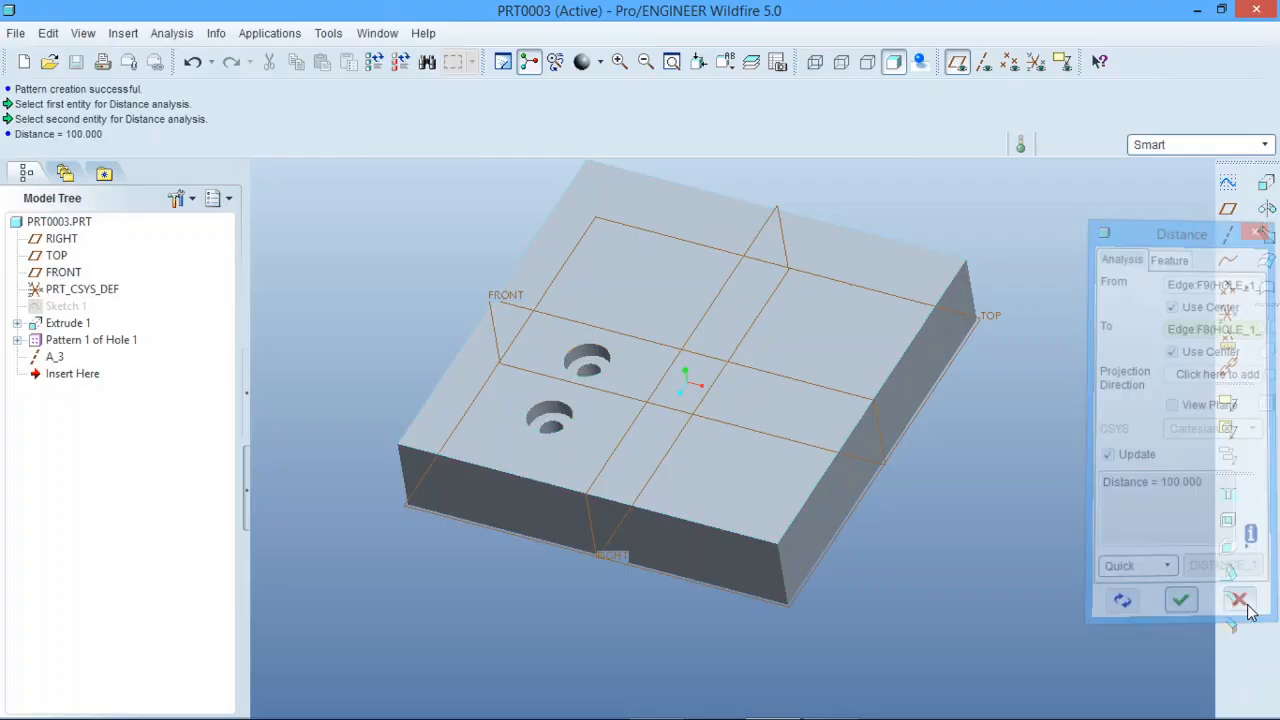
Step: Undo the dimension pattern and reorder axis A_3 before Hole 1 in the model tree
left_click(193, 61)
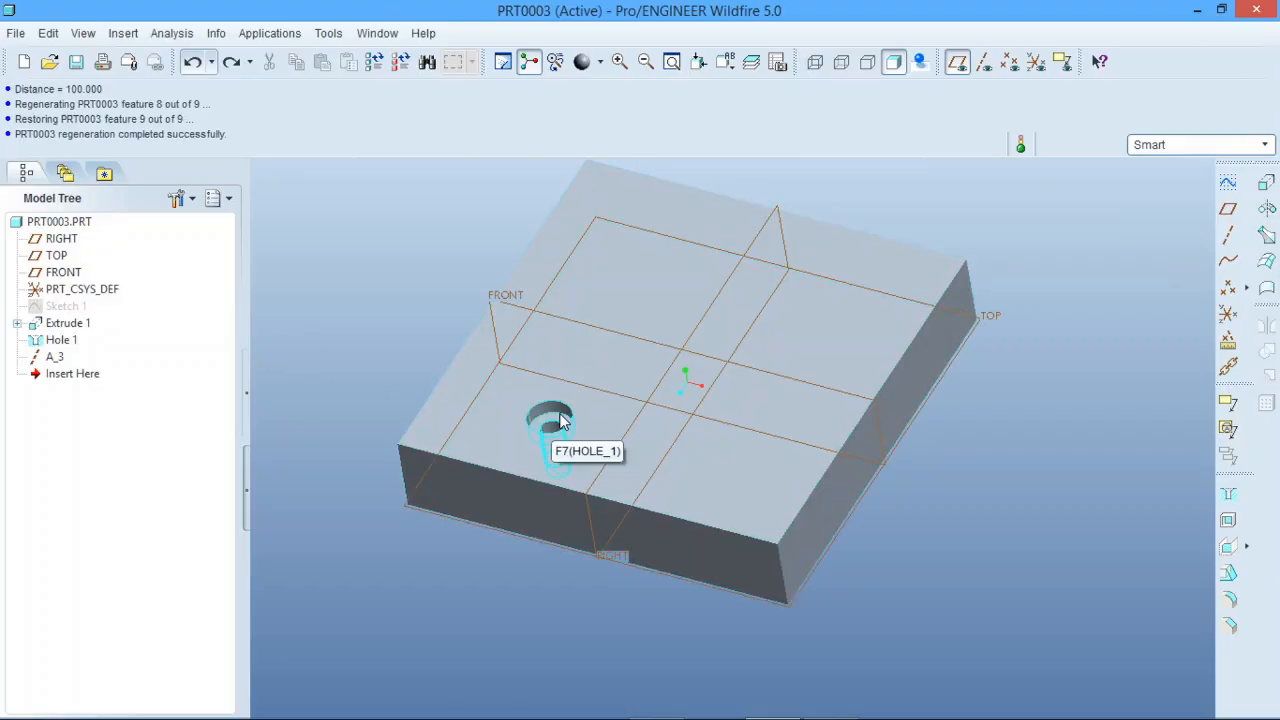
left_click(55, 357)
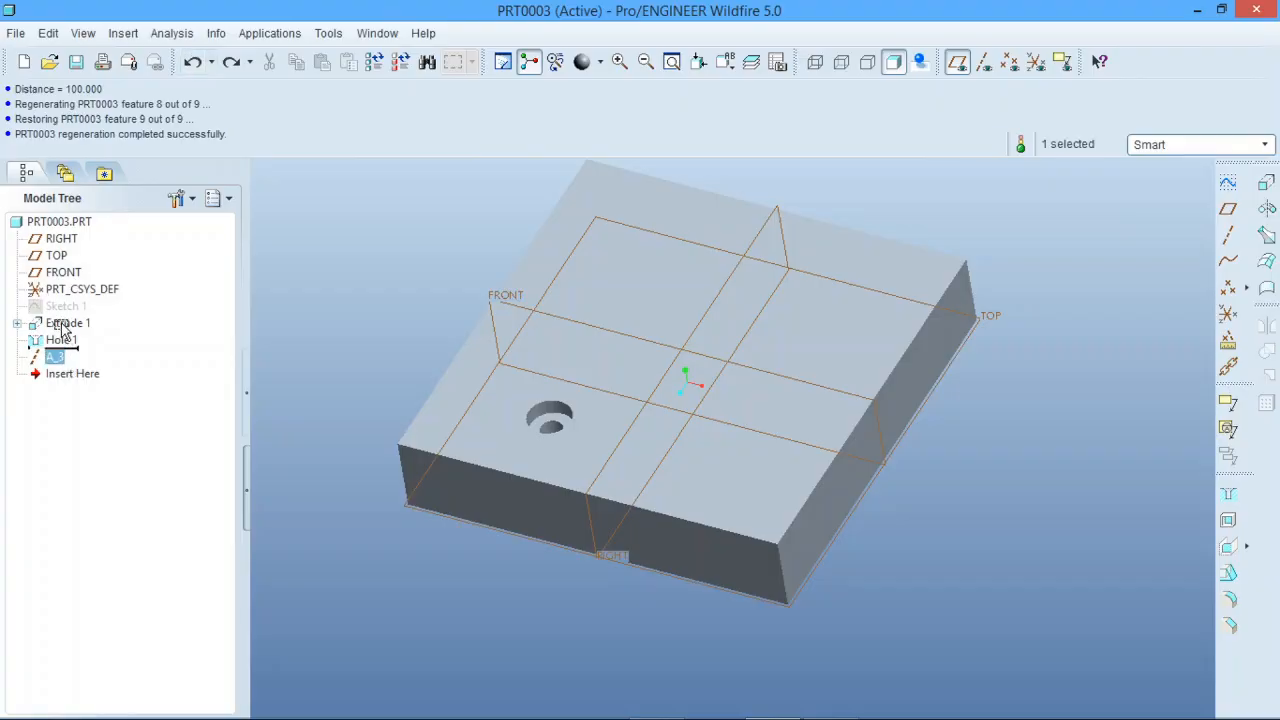
left_click_drag(61, 323, 59, 326)
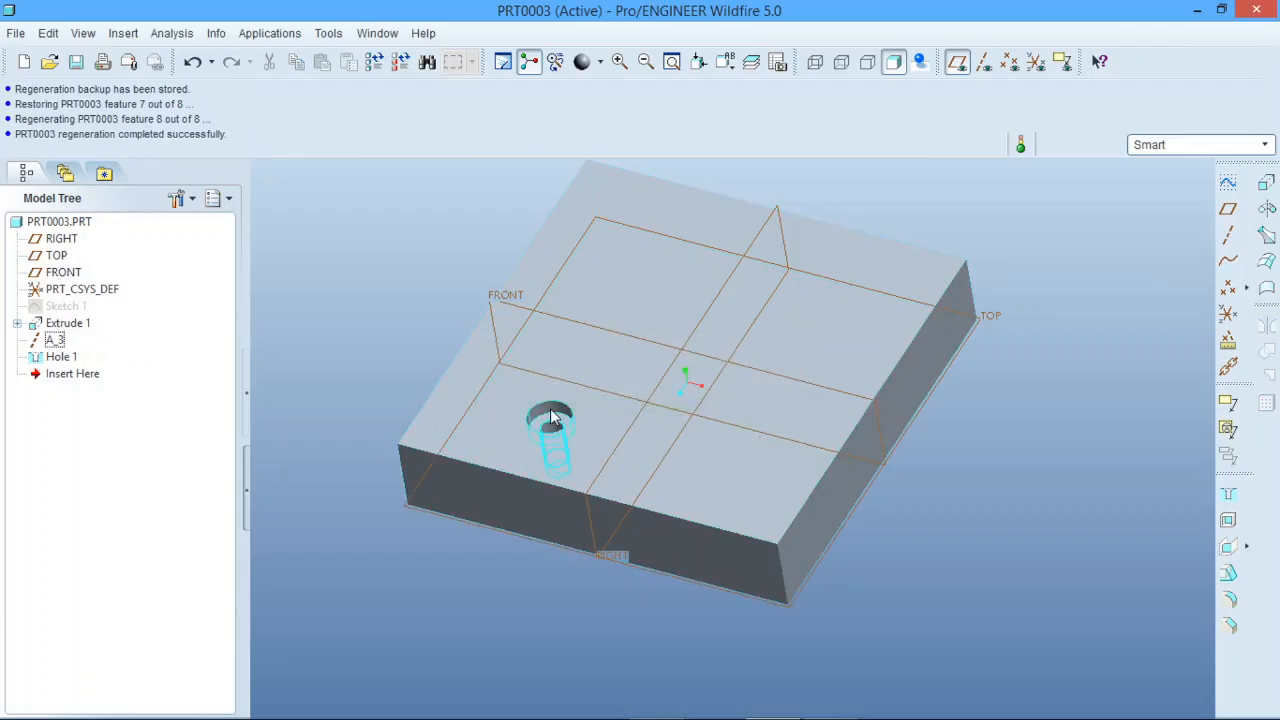
Step: Start a Direction pattern of Hole 1 from the block's front side face, with the second member about 72 into the block
left_click(551, 418)
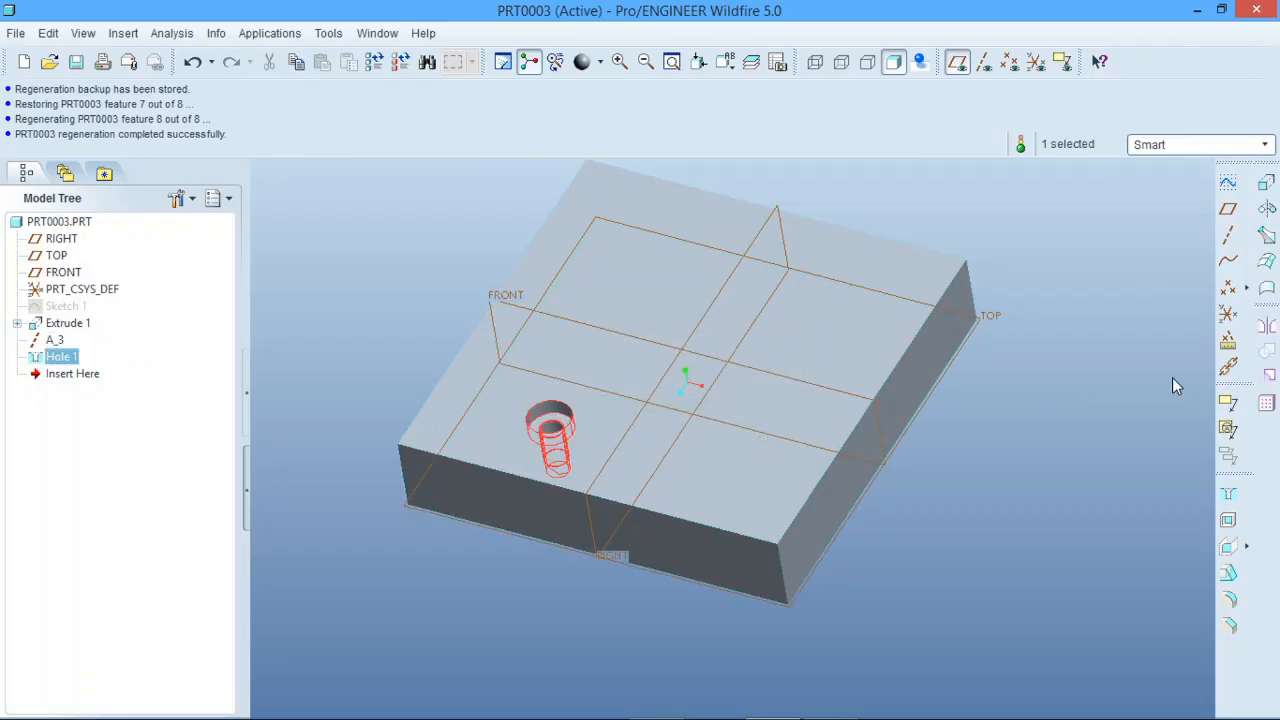
left_click(1266, 402)
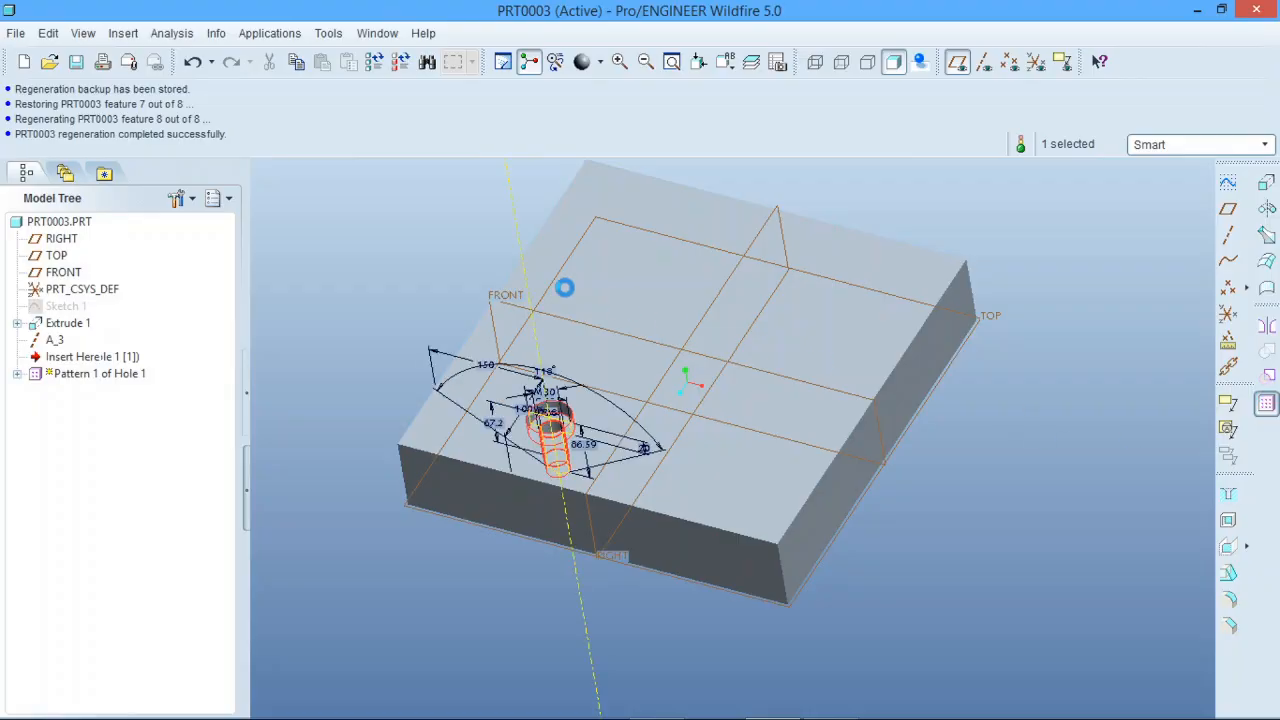
left_click(95, 117)
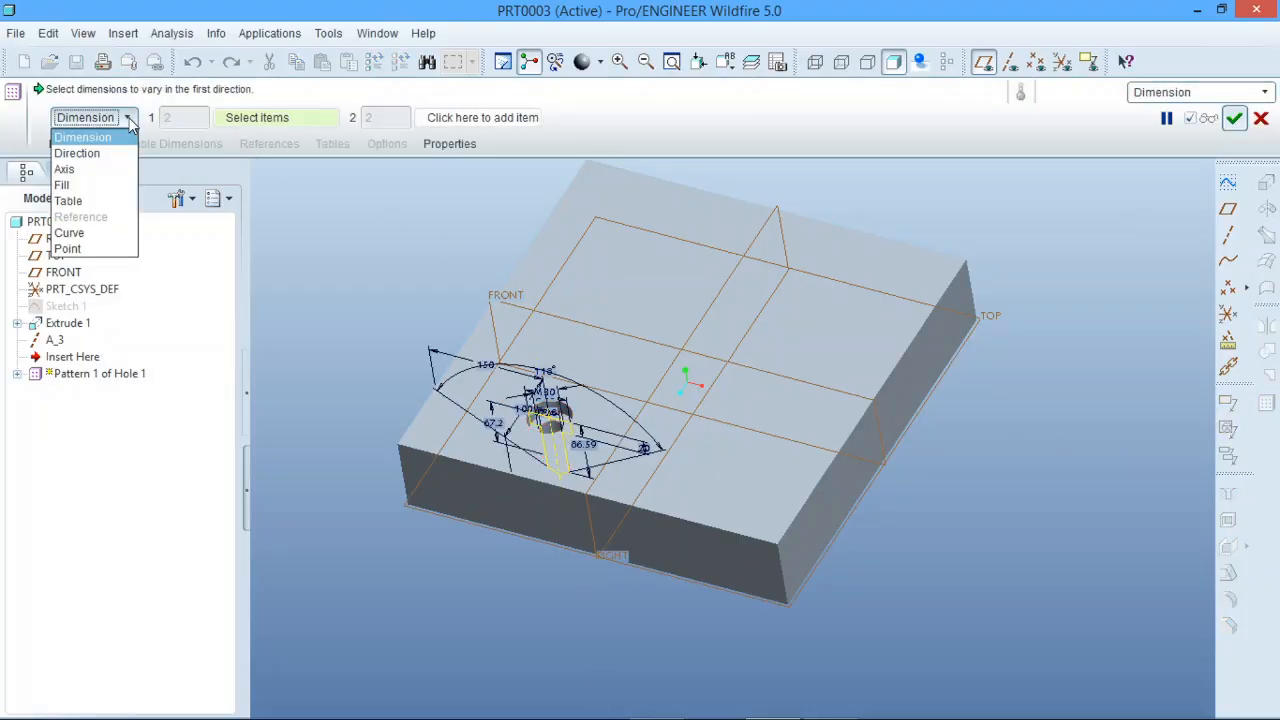
left_click(85, 153)
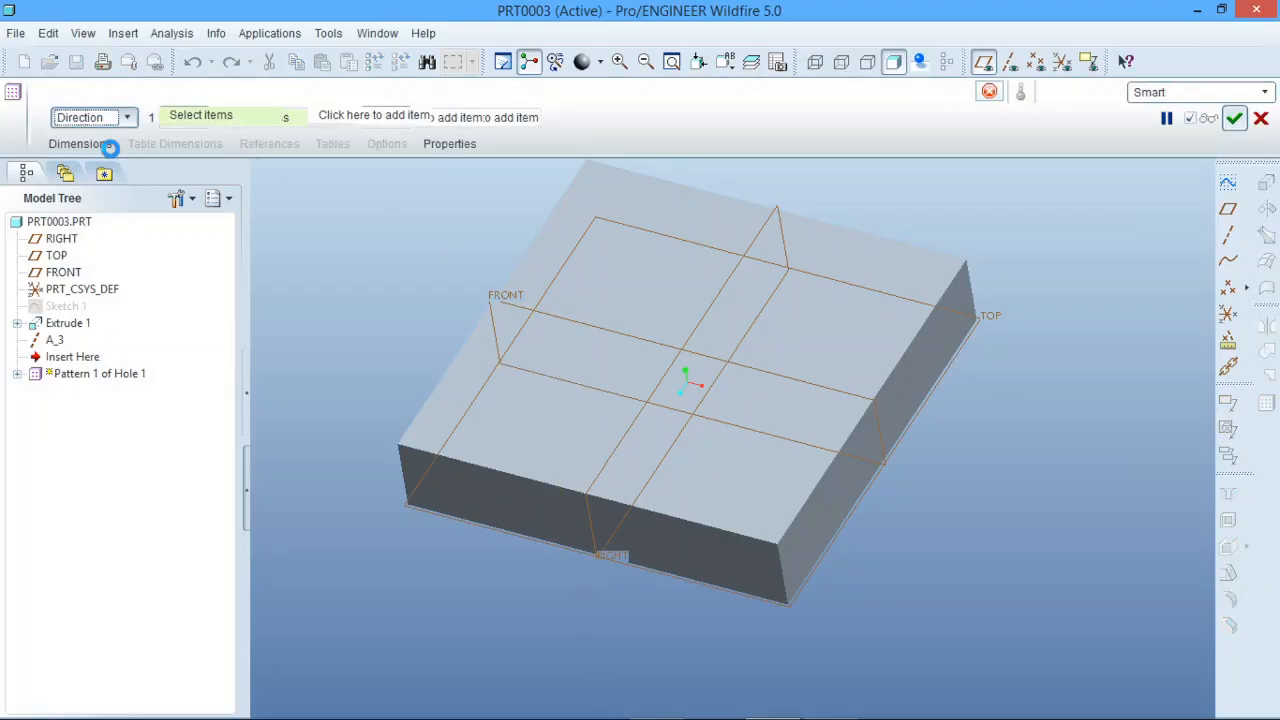
left_click(503, 517)
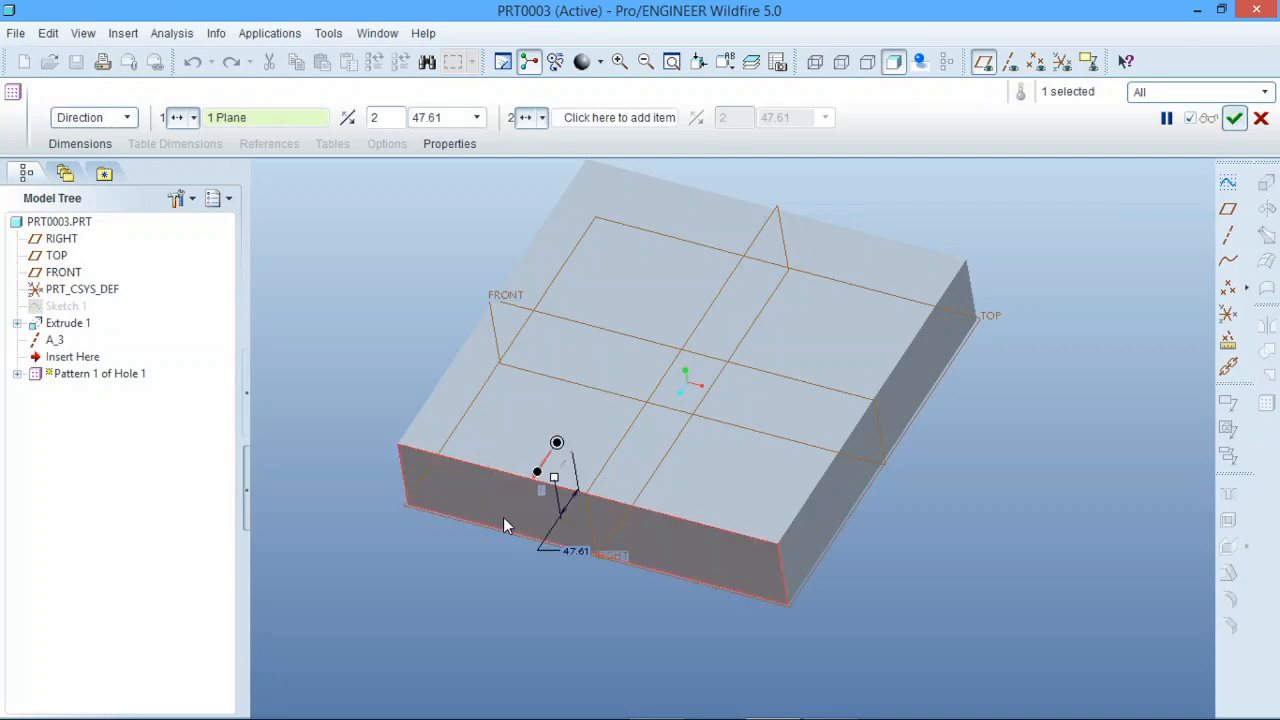
left_click_drag(556, 483, 563, 401)
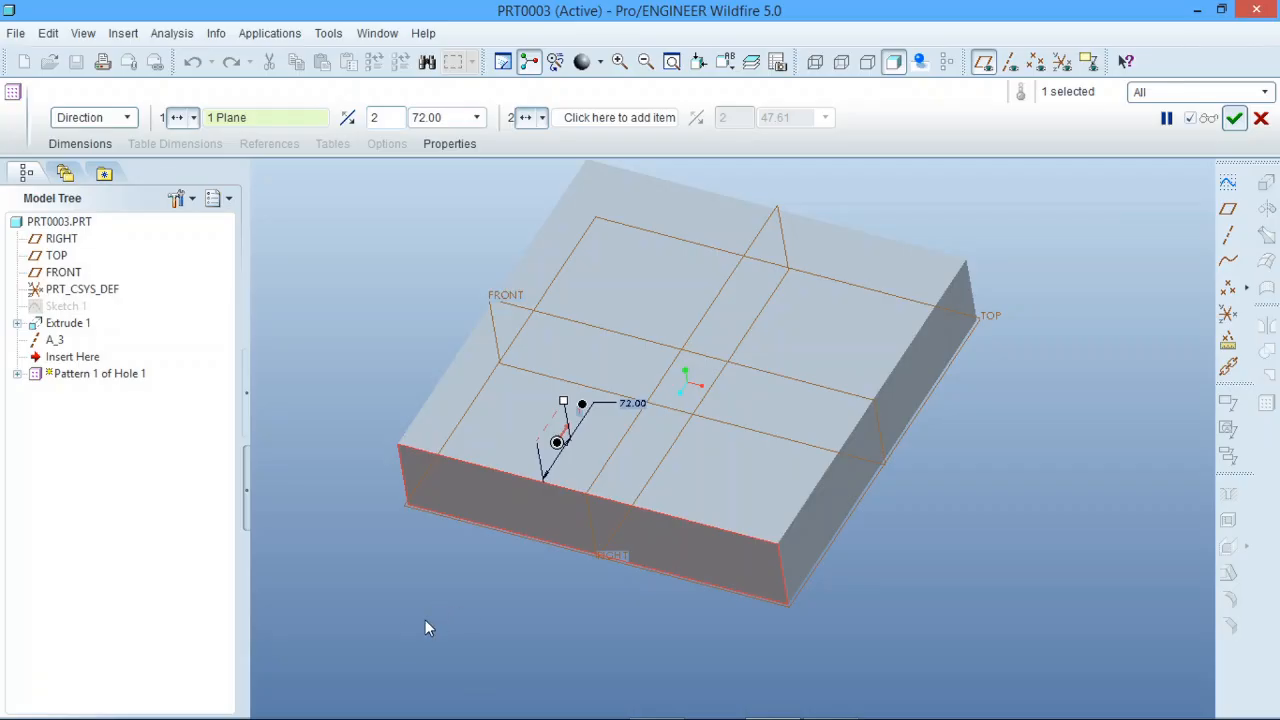
left_click(350, 120)
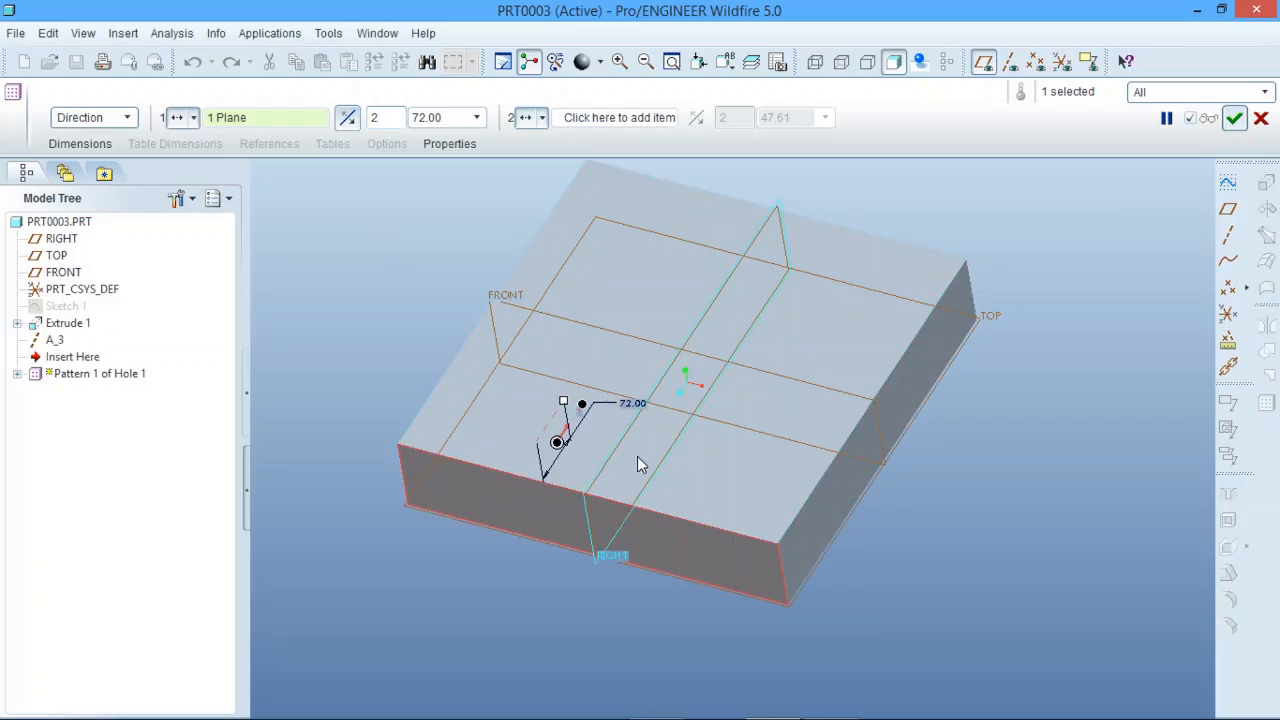
Step: Set the direction pattern's spacing to 150 and complete the hole pattern
scroll(637, 450, "down", 2)
double_click(594, 374)
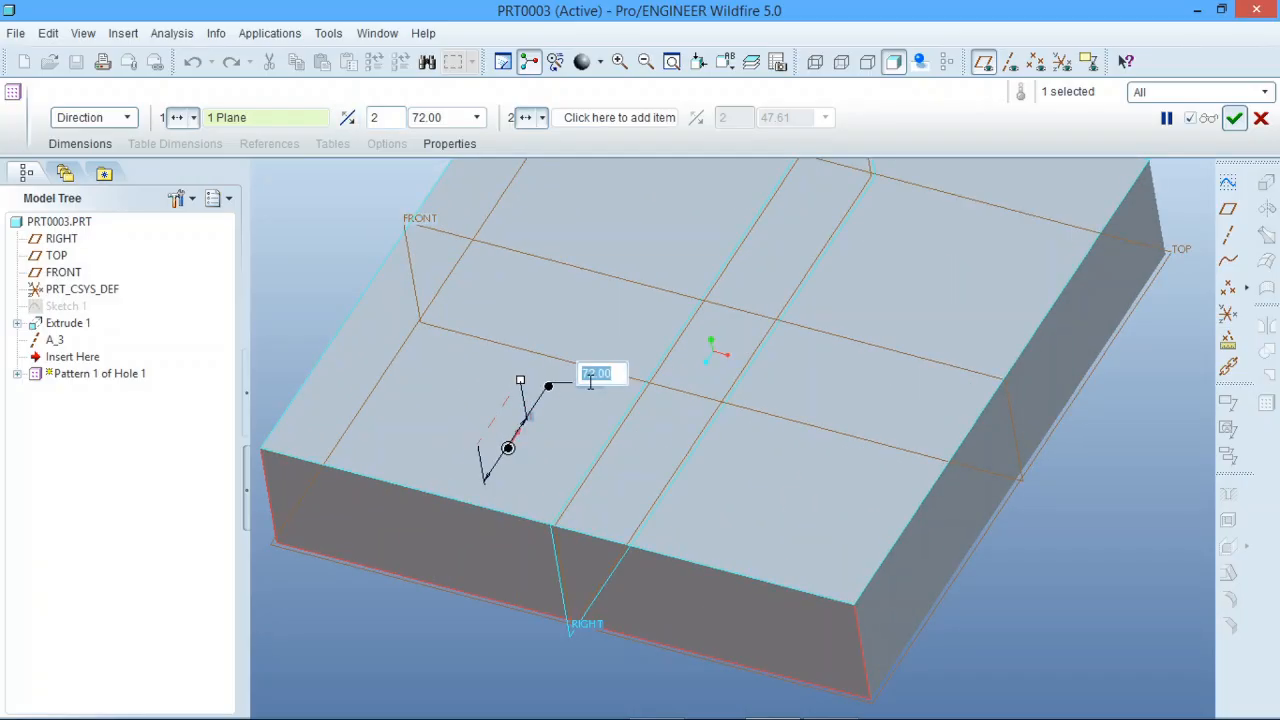
type("150")
key("Return")
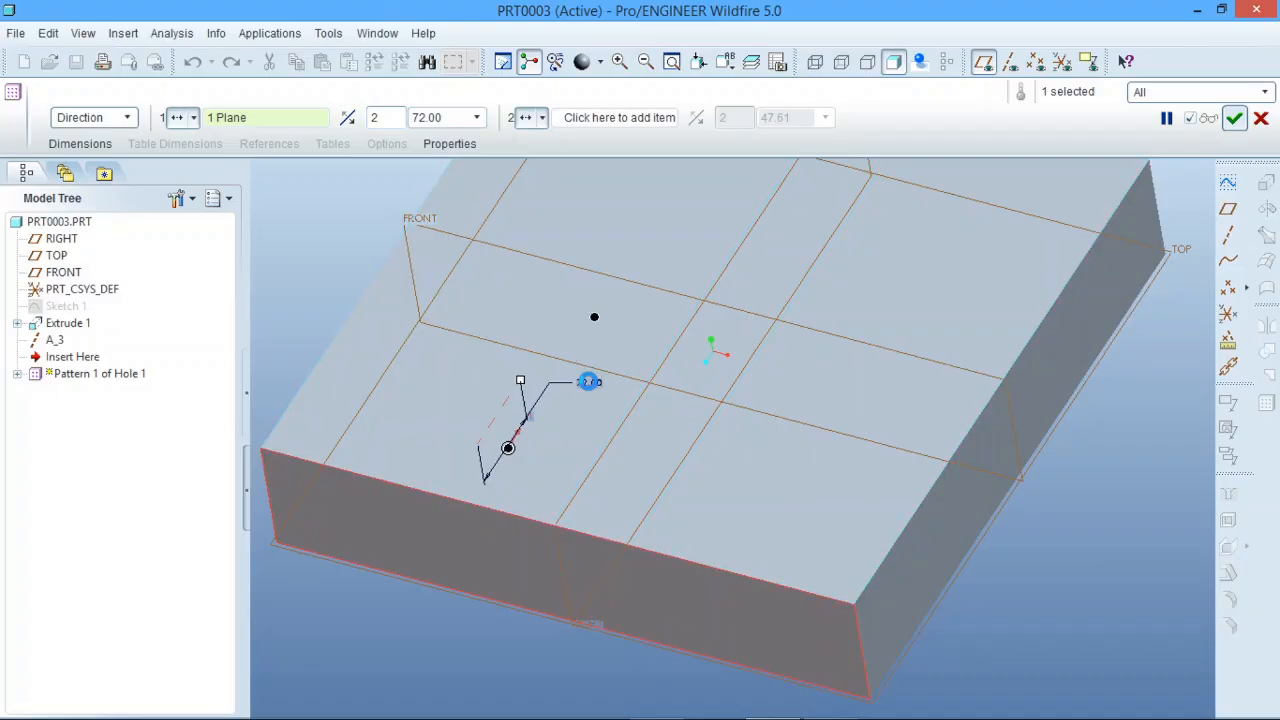
scroll(594, 400, "up", 3)
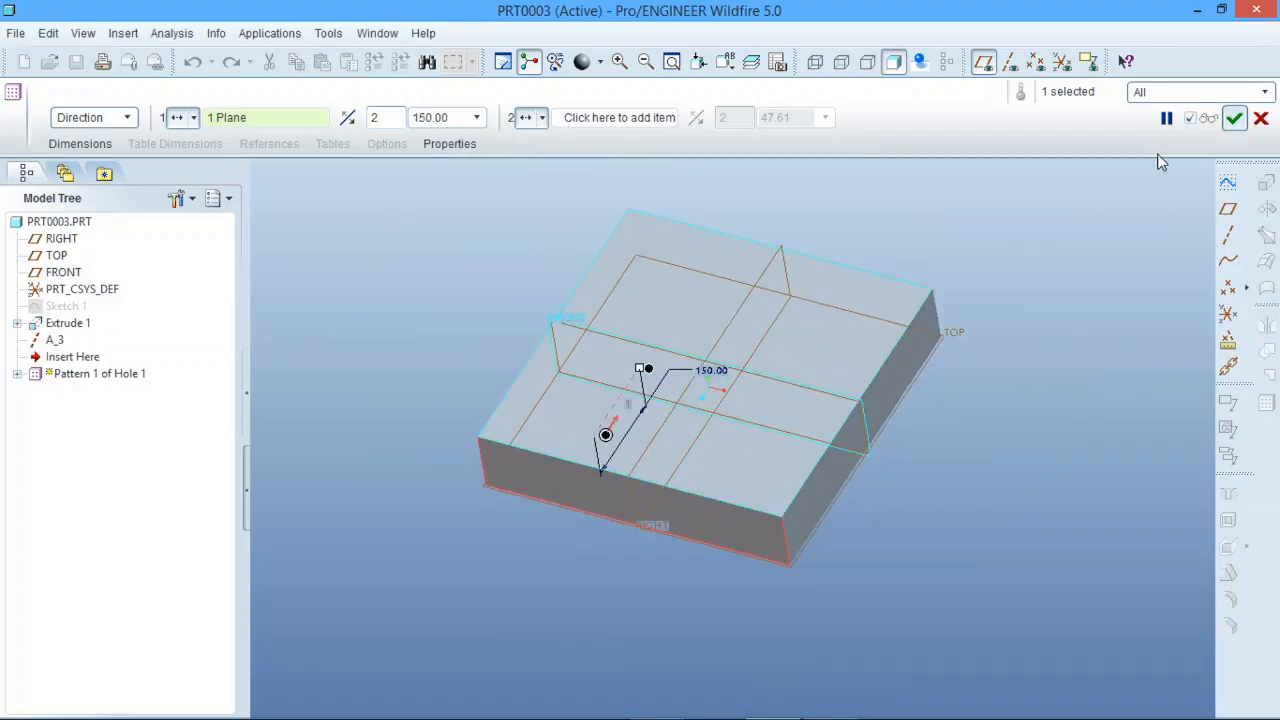
left_click(1234, 118)
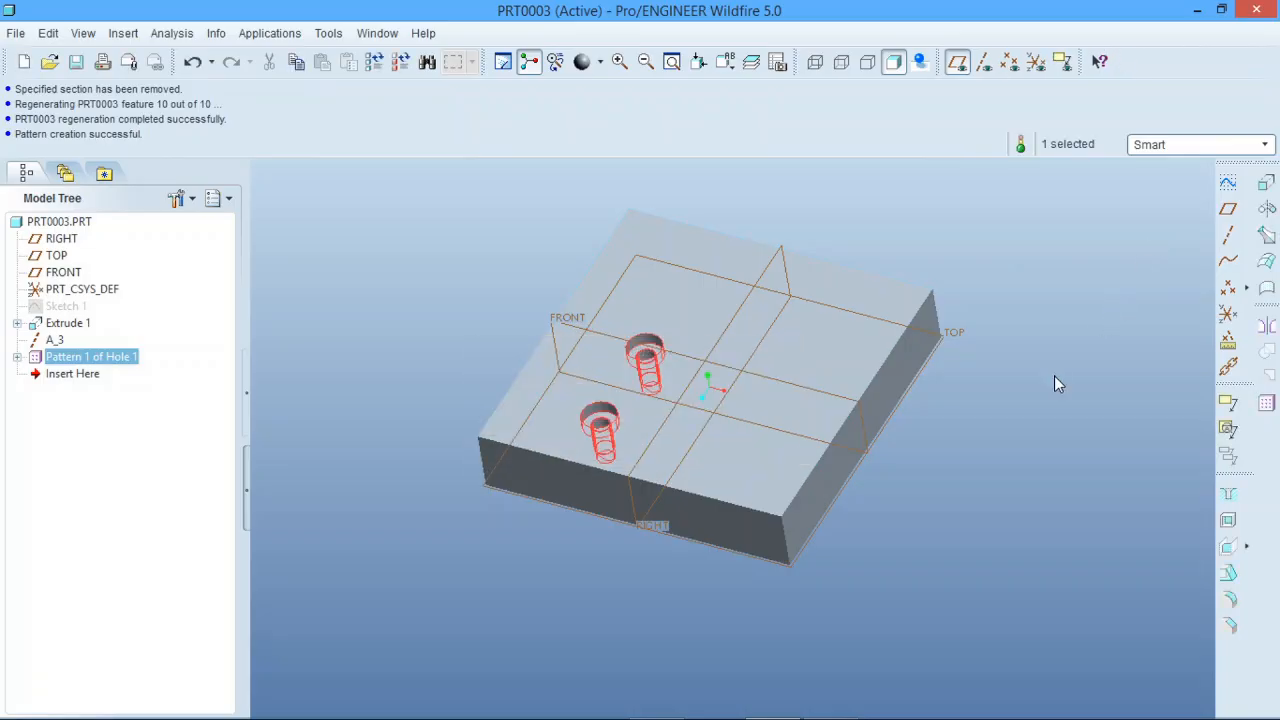
left_click(1054, 376)
scroll(620, 372, "down", 3)
scroll(620, 372, "up", 4)
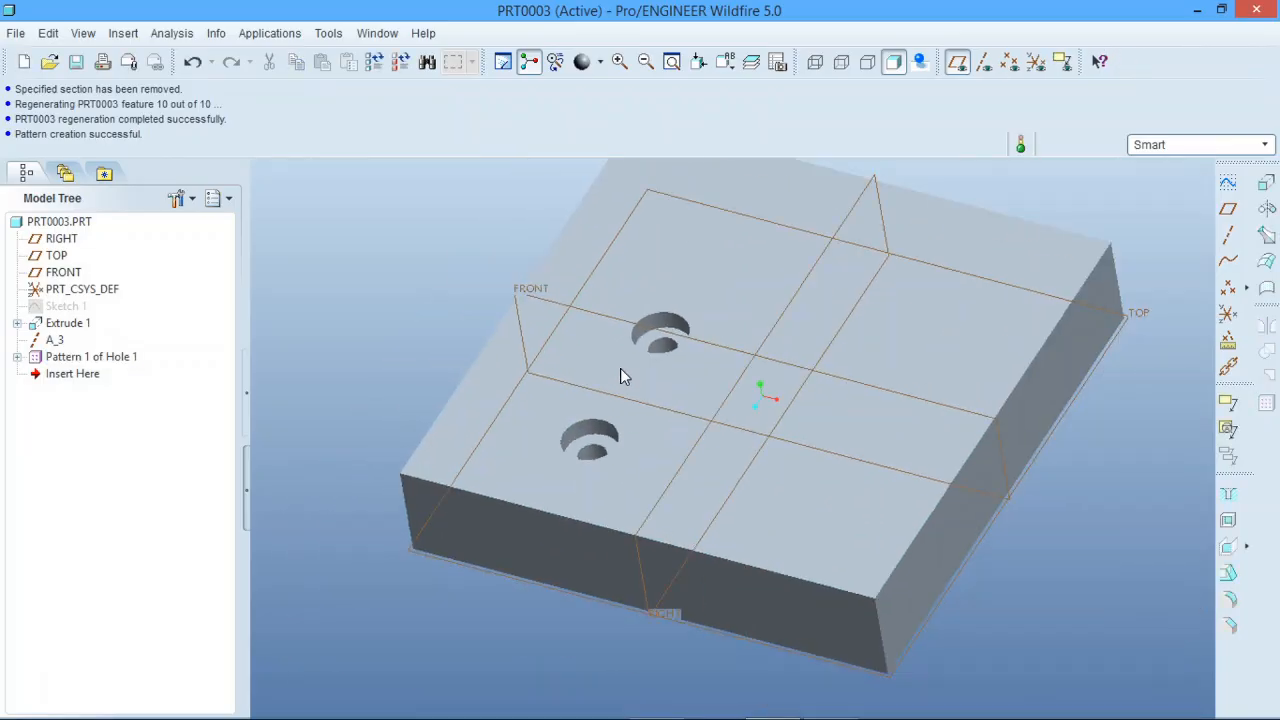
Step: Redefine the hole pattern to have 3 members in the first direction
left_click(100, 358)
right_click(100, 358)
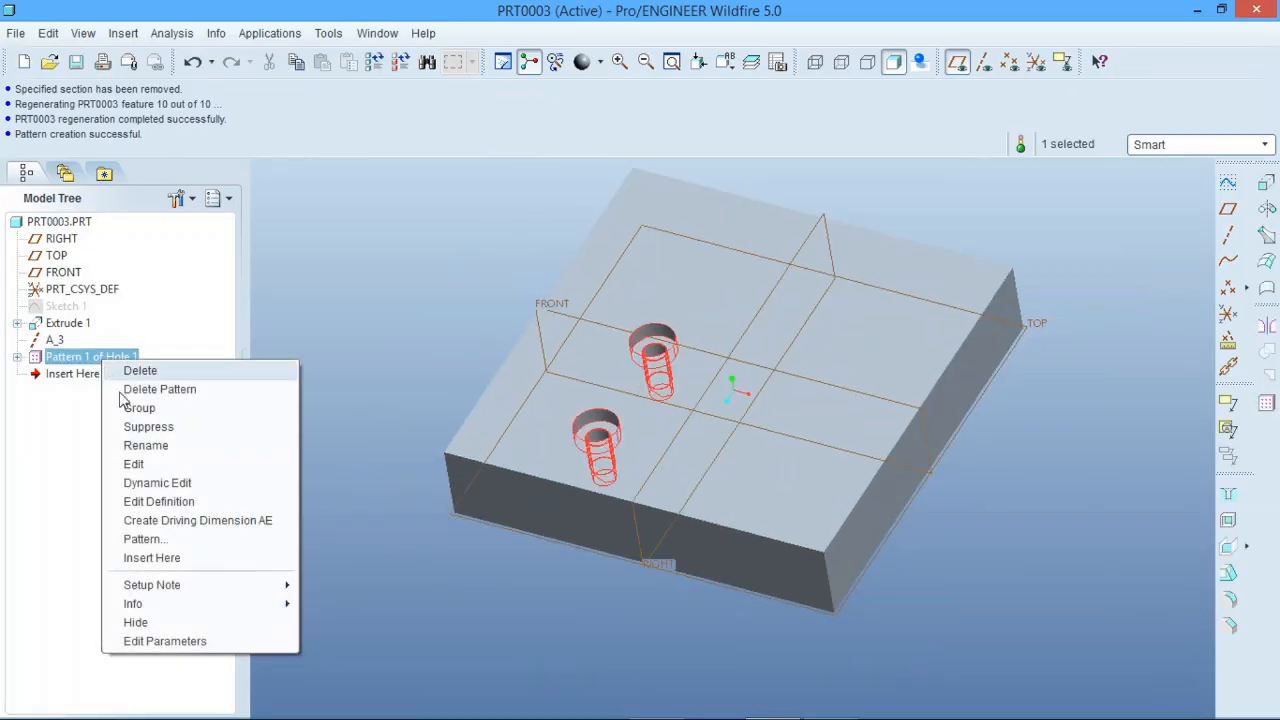
left_click(158, 501)
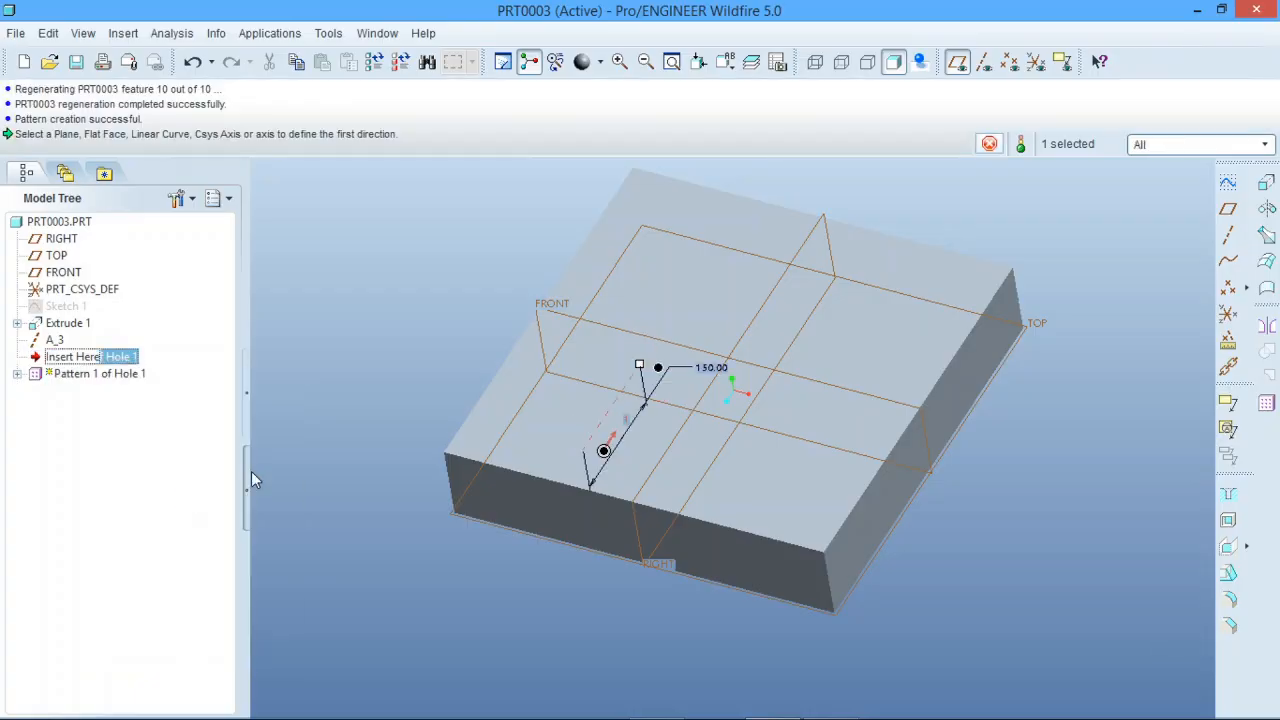
left_click_drag(387, 119, 368, 120)
type("3")
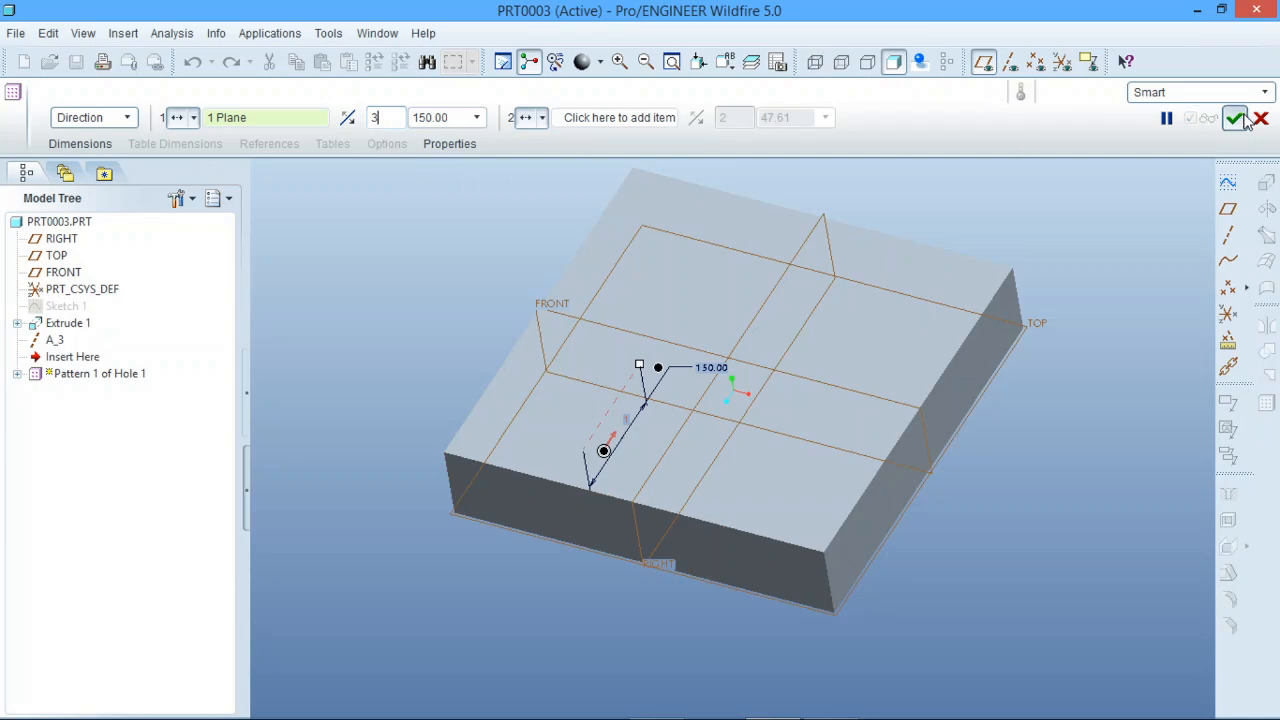
left_click(1234, 118)
left_click(1107, 208)
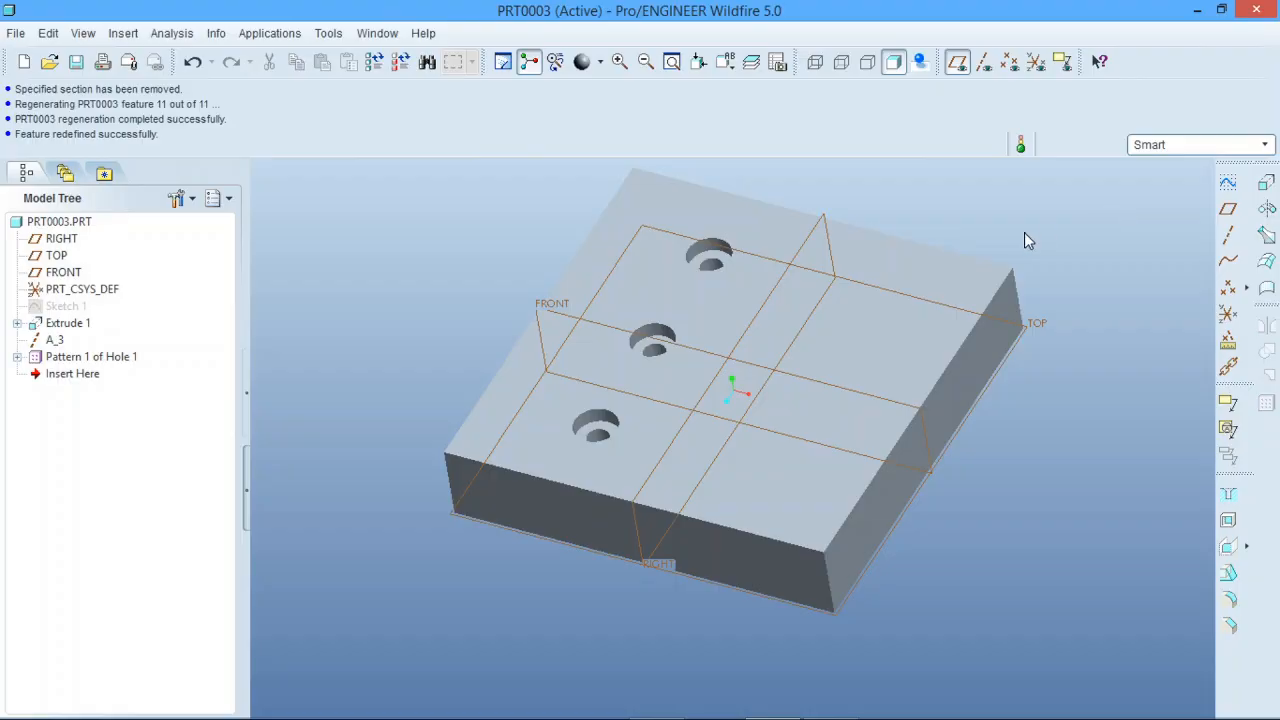
Step: Undo the direction pattern and its redefinition, leaving the single Hole 1 on the block
left_click(100, 357)
left_click(220, 340)
left_click(192, 65)
left_click(192, 65)
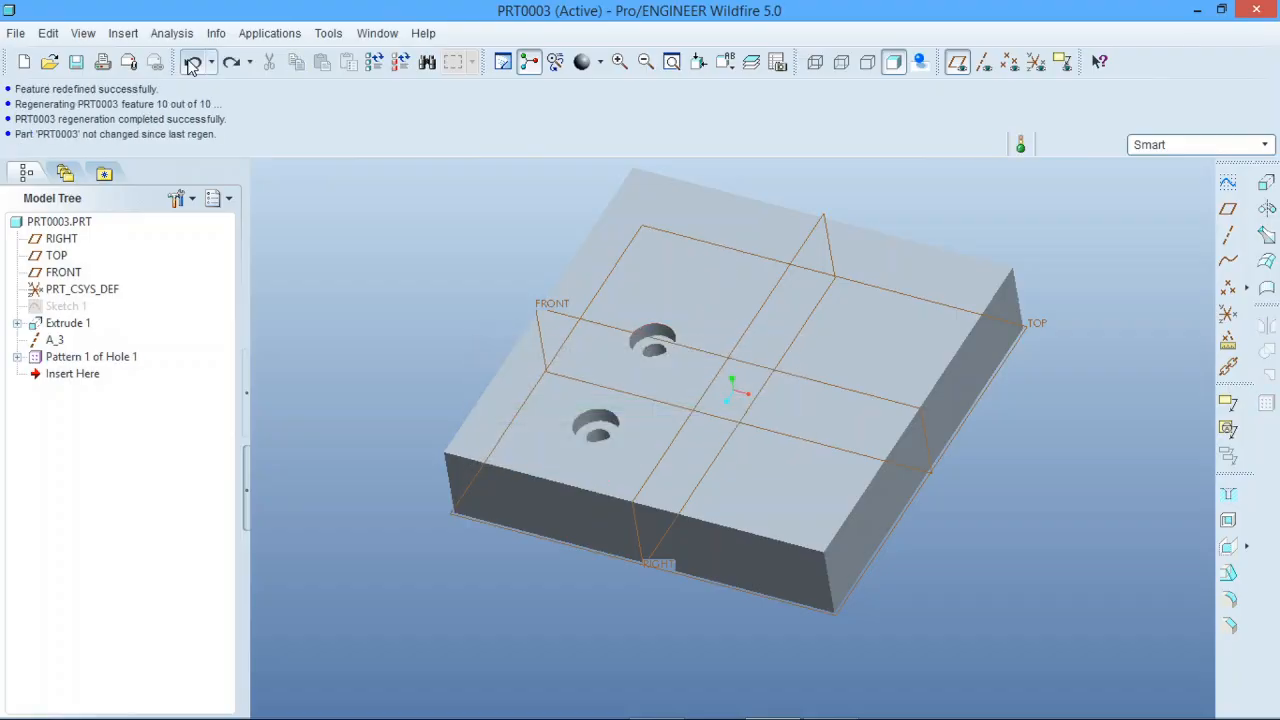
left_click(192, 65)
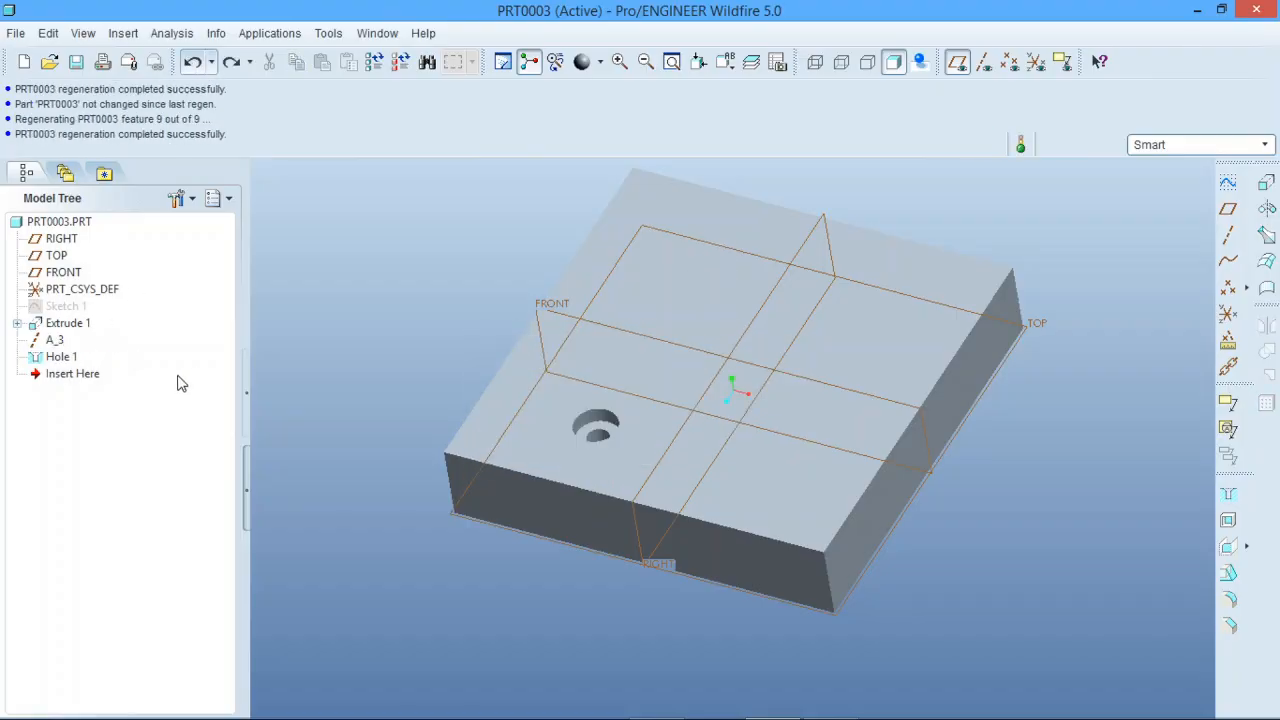
Step: Start an Axis pattern of Hole 1 with datum axes displayed, using axis A_3 as the pattern center
left_click(66, 358)
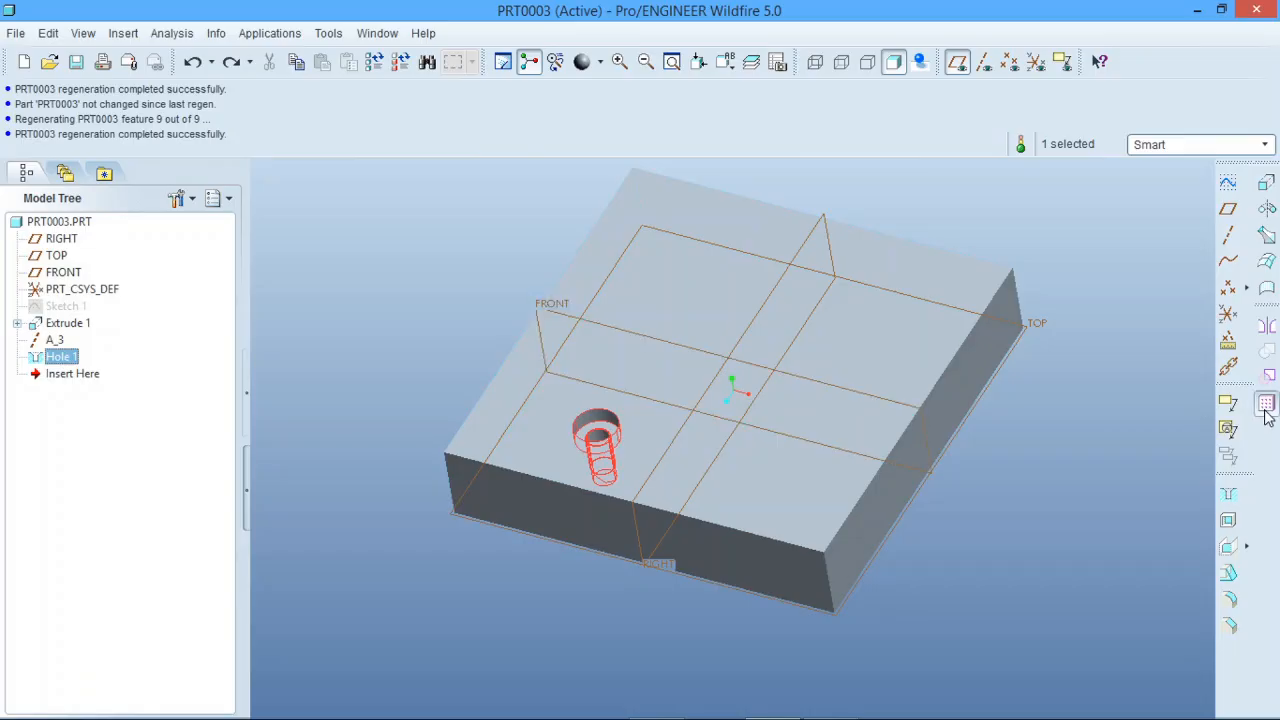
left_click(1266, 405)
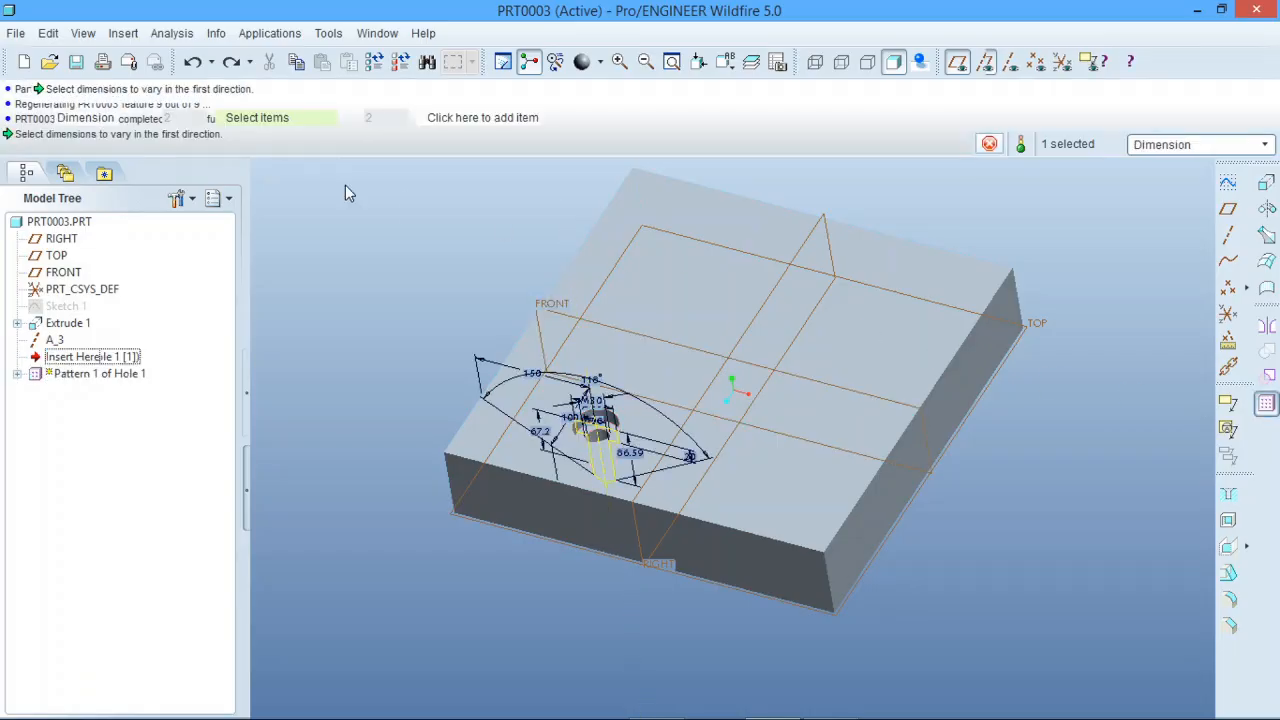
left_click(127, 117)
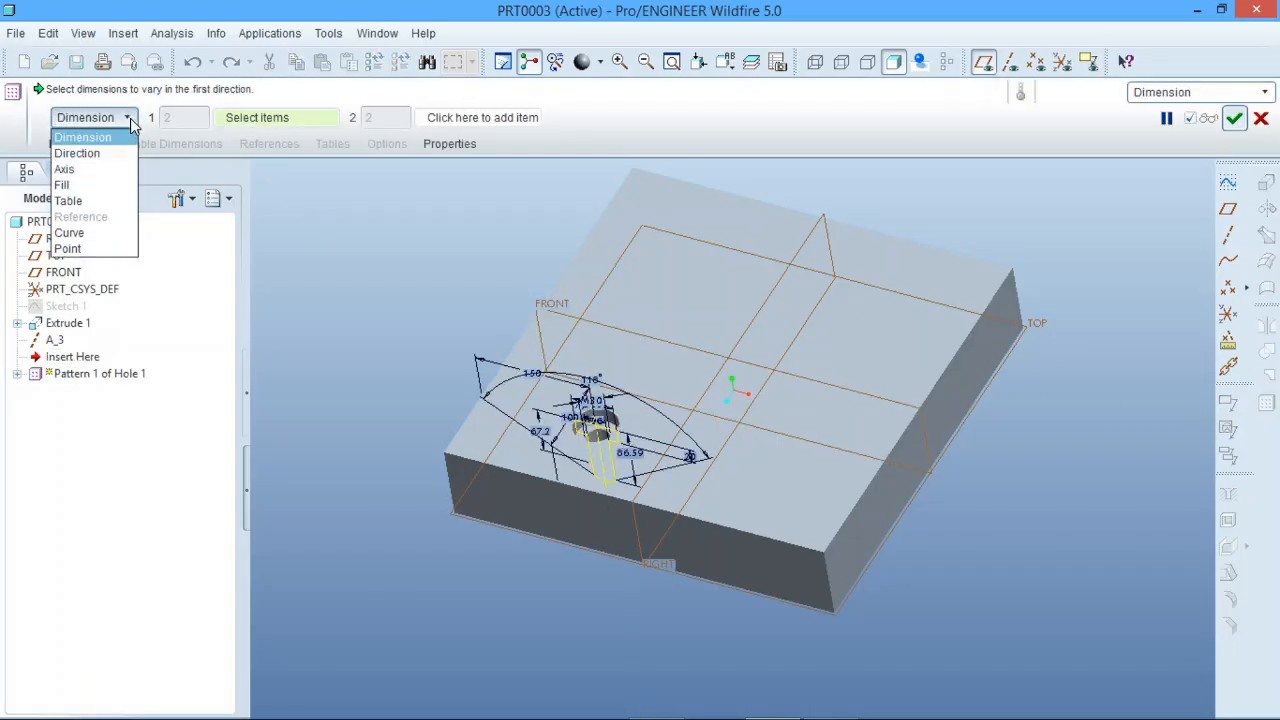
left_click(97, 170)
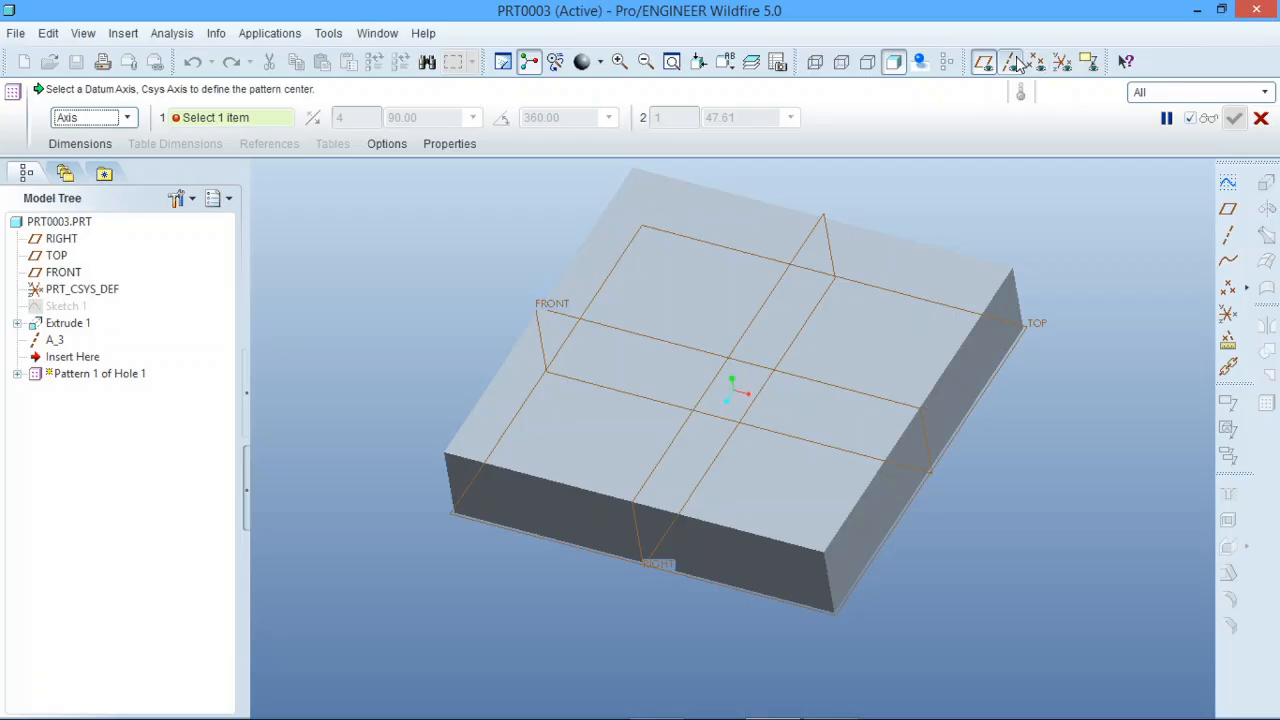
left_click(1010, 62)
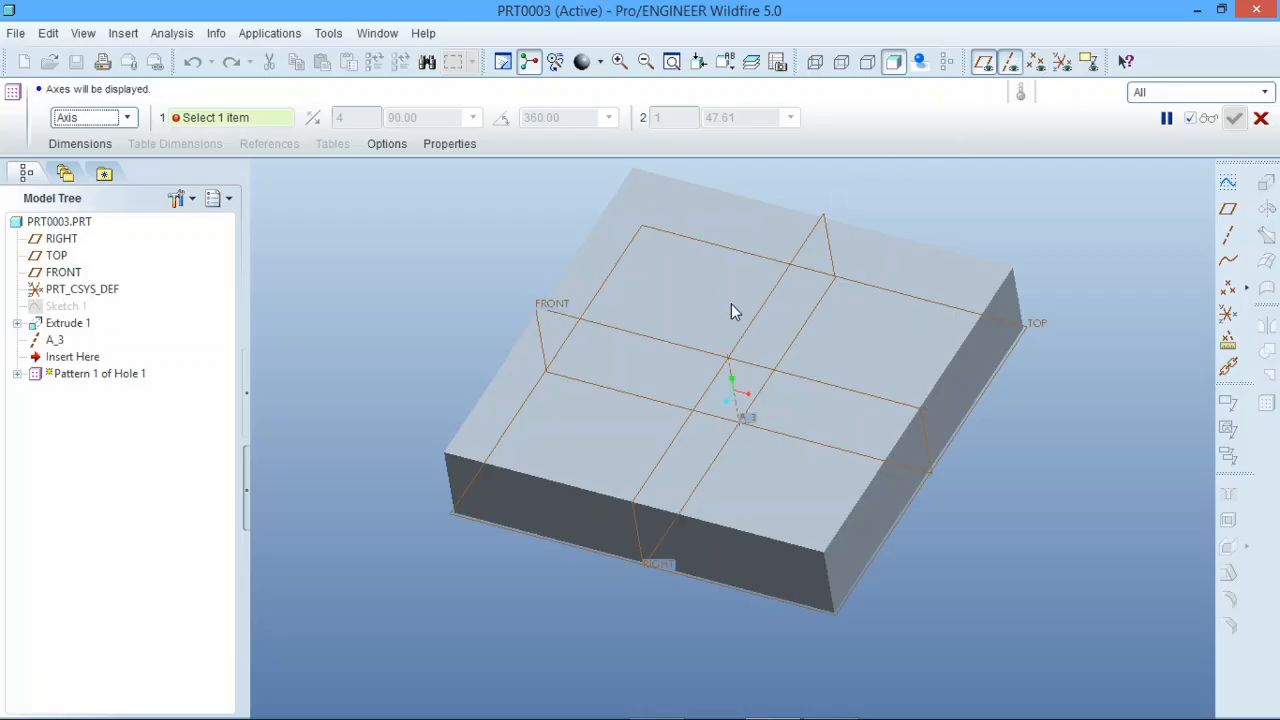
left_click(731, 370)
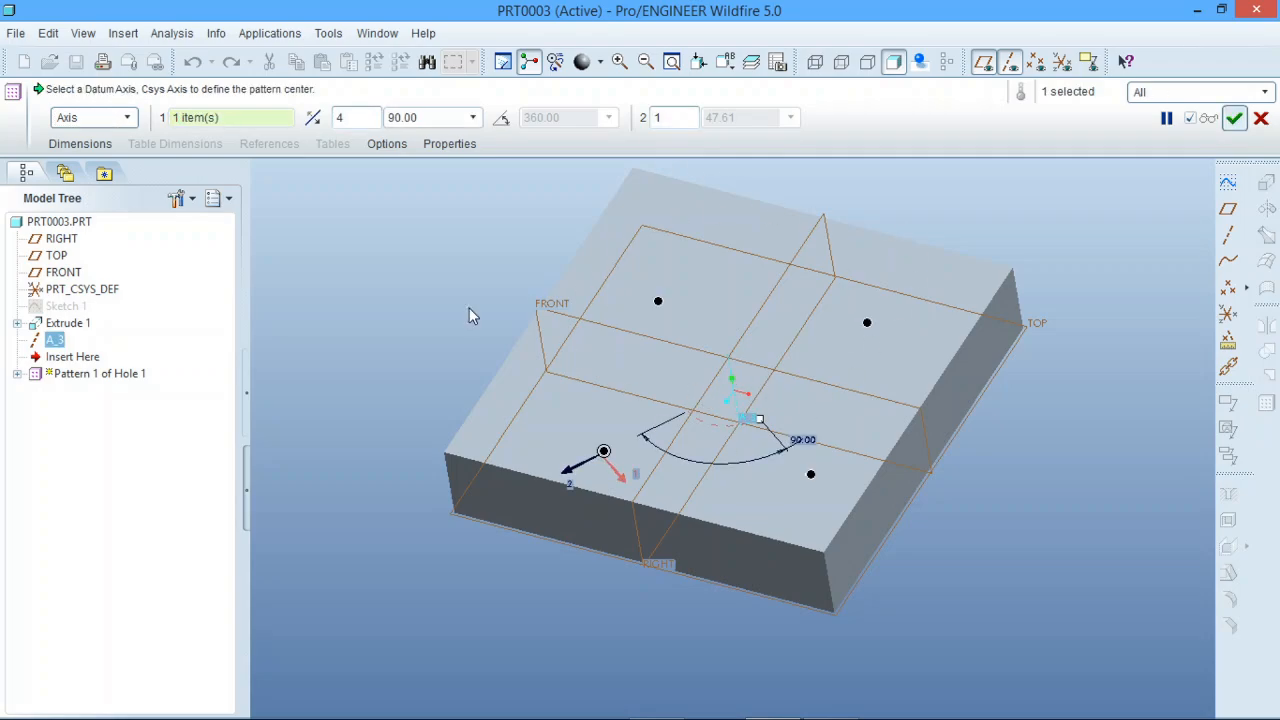
middle_click_drag(638, 396, 729, 331)
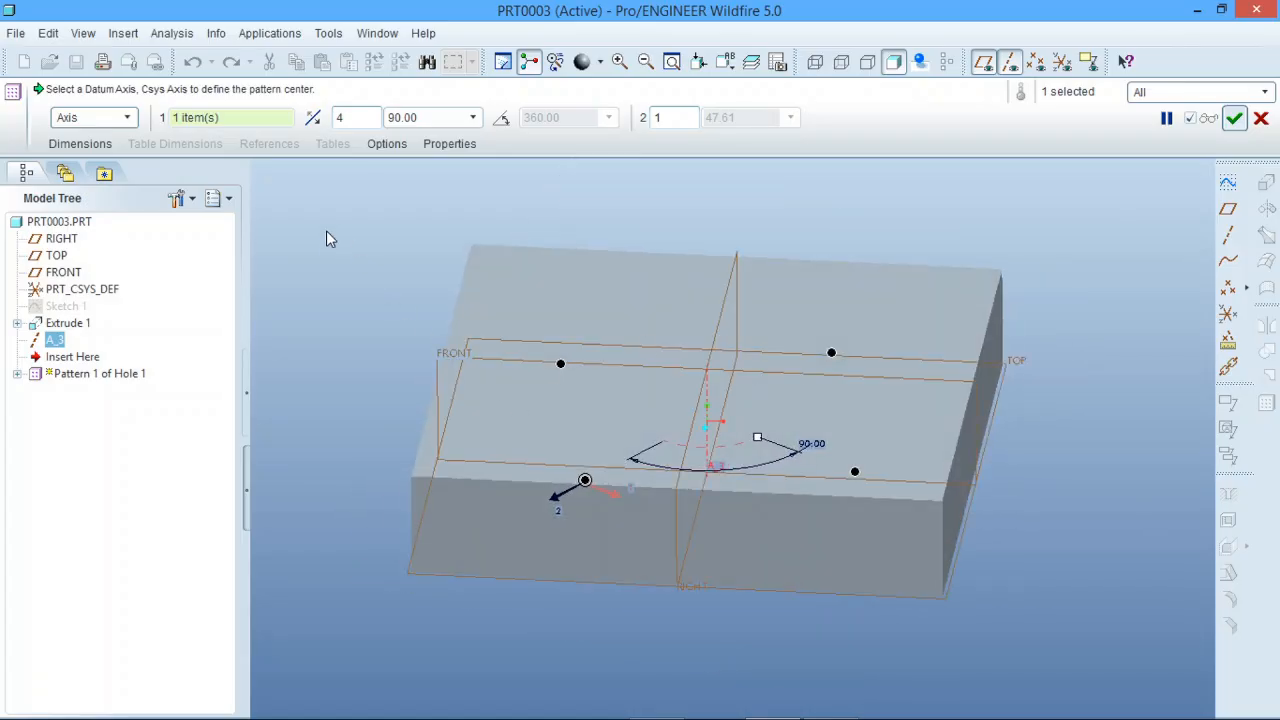
middle_click_drag(490, 346, 466, 372)
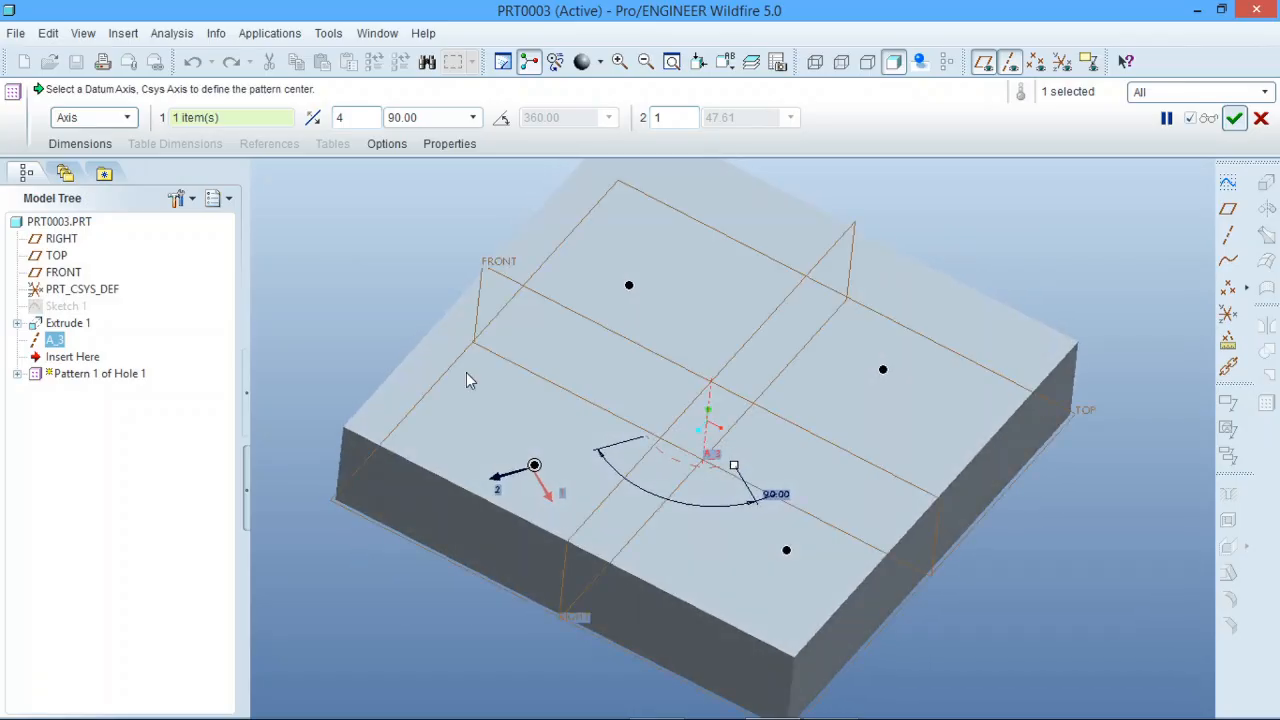
Step: Set the axis pattern to 7 members equally spaced over a 360° angular extent and complete it
double_click(340, 117)
type("7")
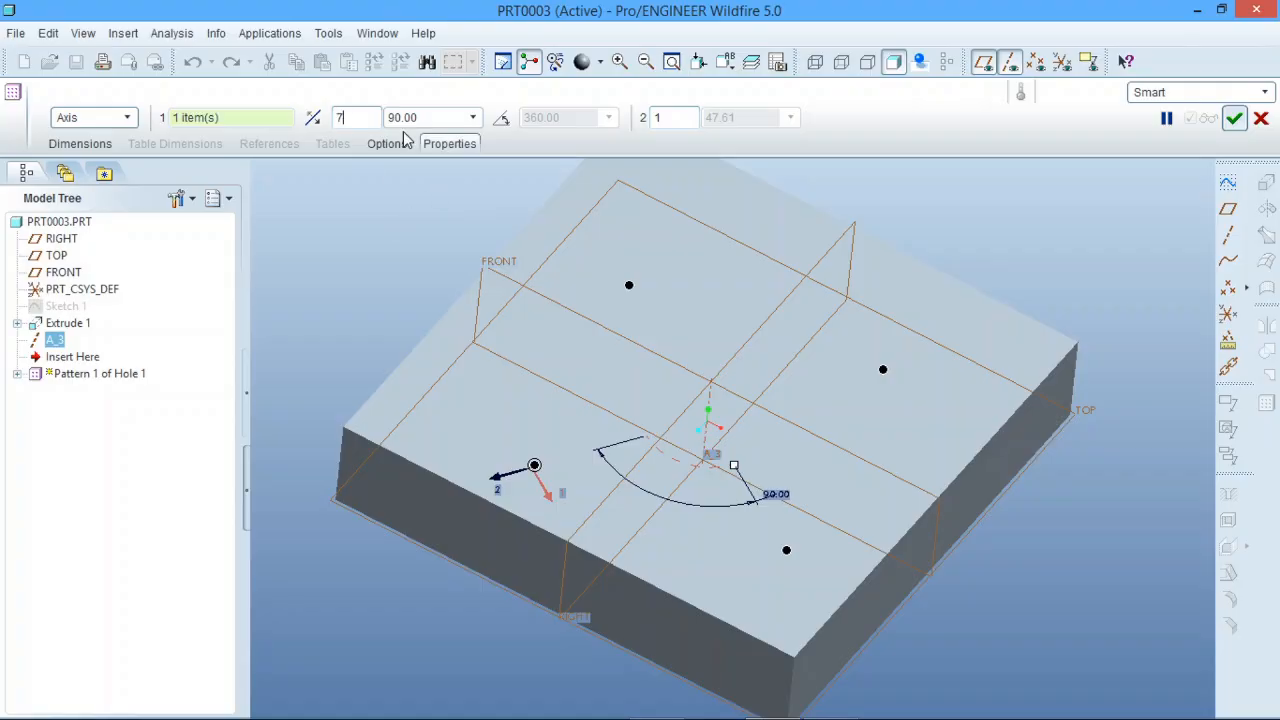
left_click(501, 120)
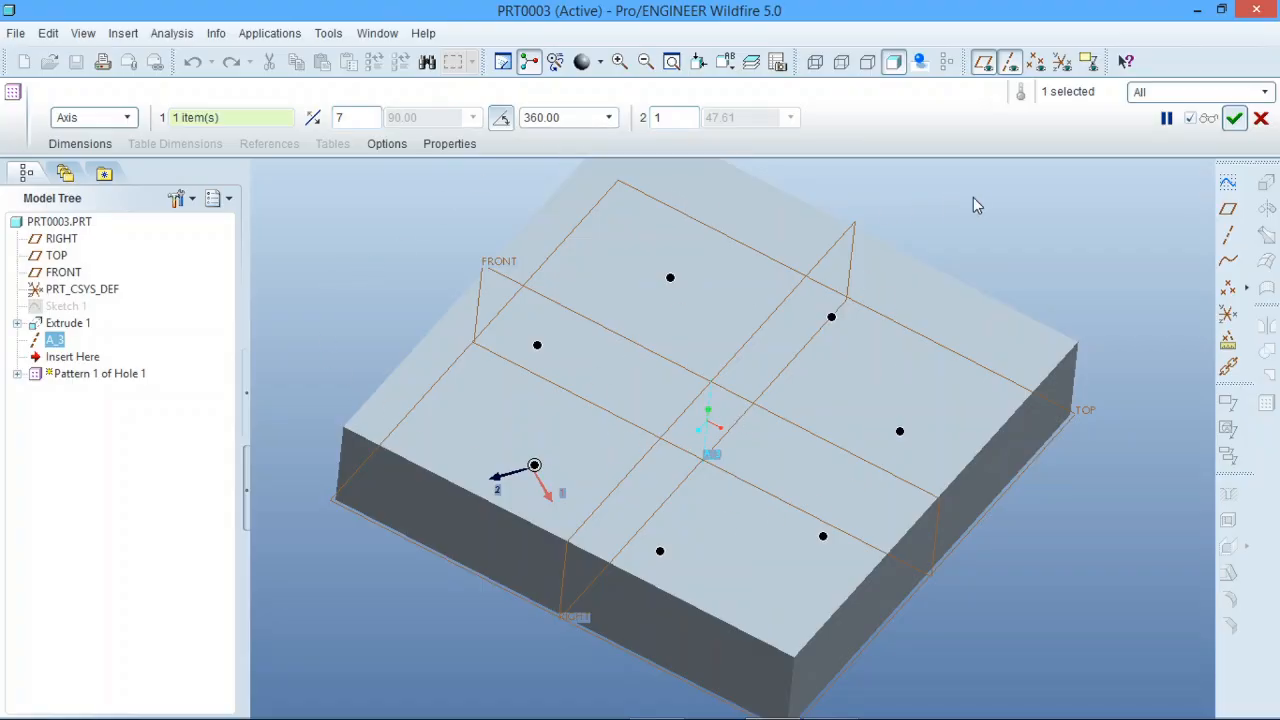
left_click(1236, 119)
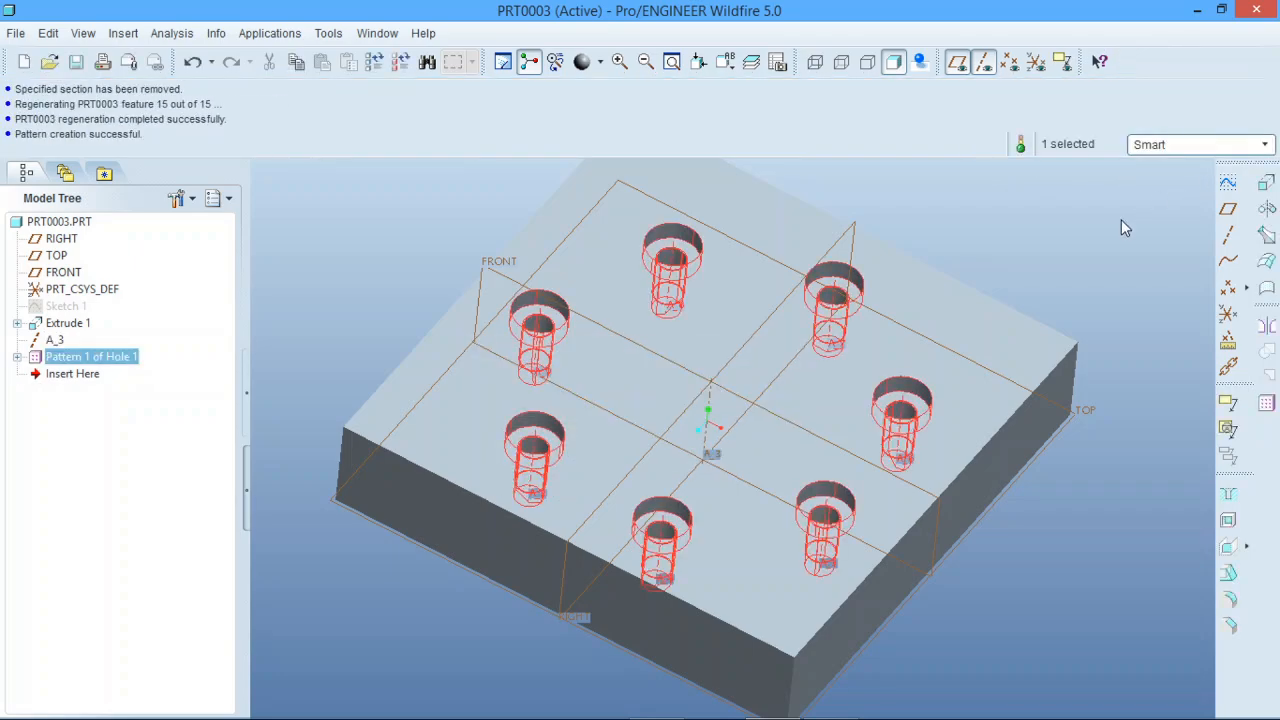
middle_click_drag(755, 378, 591, 391)
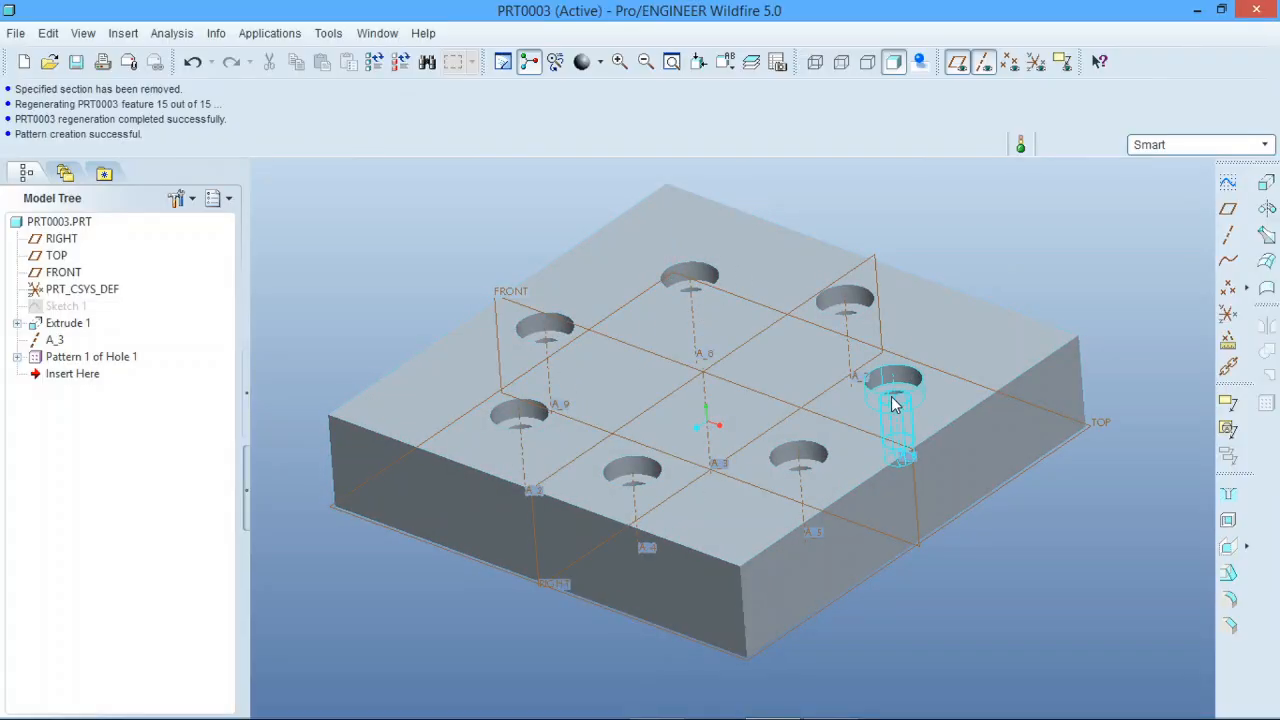
mouse_move(660, 546)
middle_mouse_down()
mouse_move(663, 531)
mouse_move(671, 566)
middle_mouse_up()
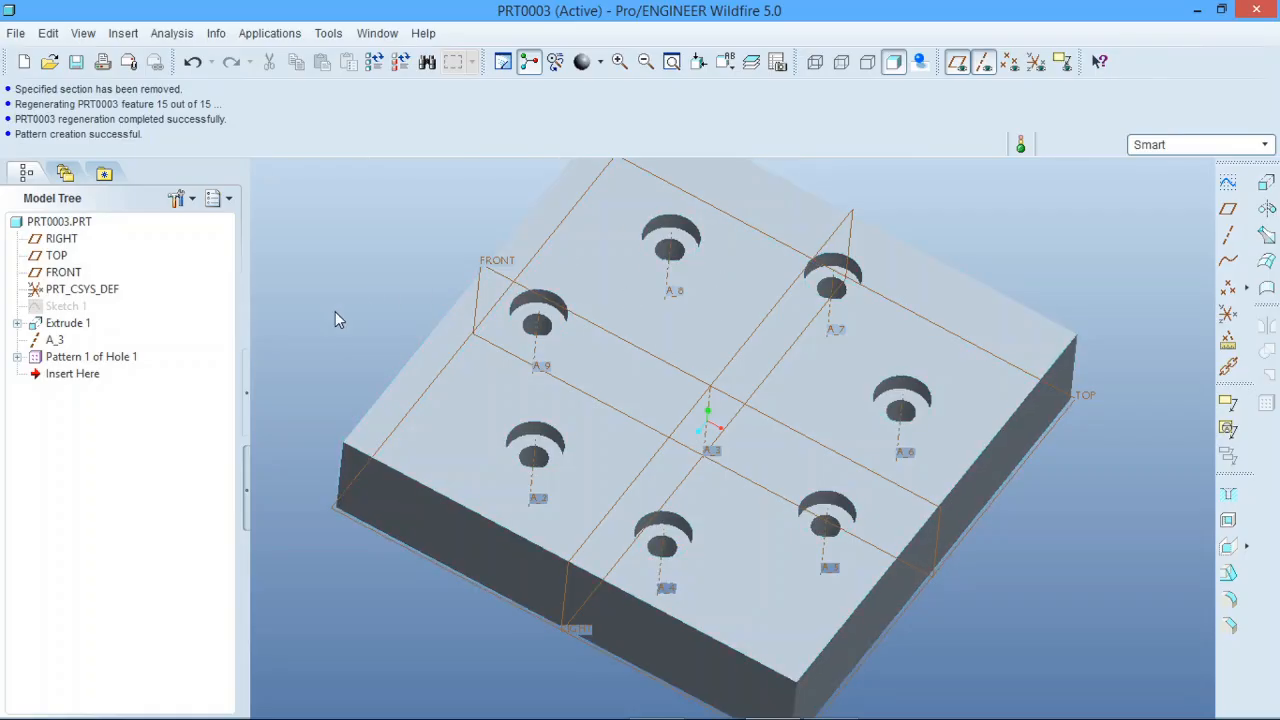
Step: Redefine the axis pattern of Hole 1 with an angular extent of 270°
left_click(92, 357)
right_click(101, 364)
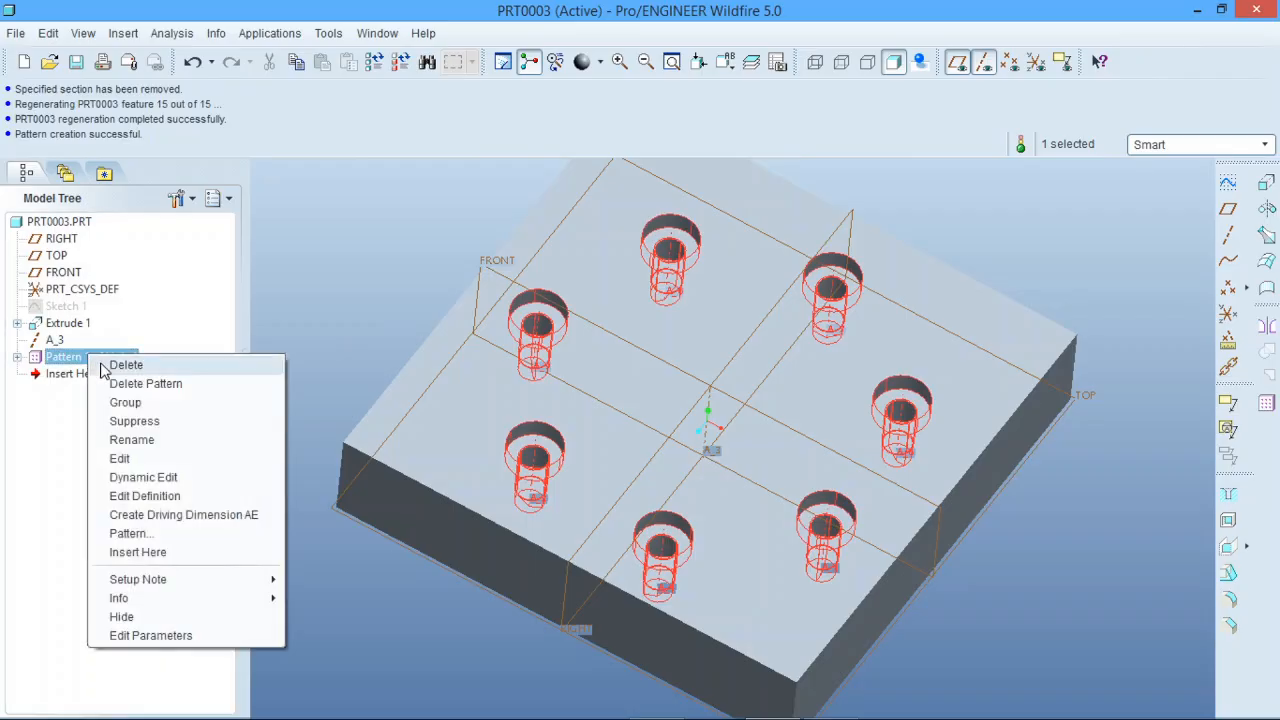
left_click(174, 494)
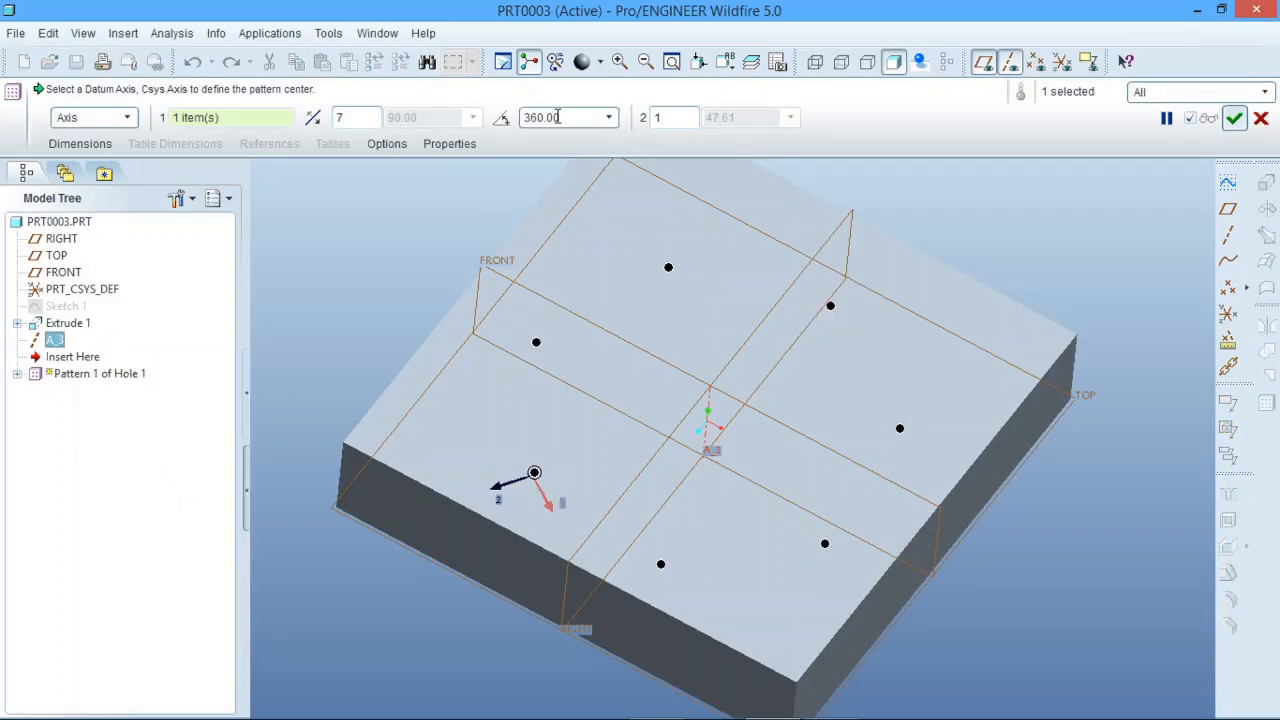
left_click_drag(557, 117, 524, 117)
type("3")
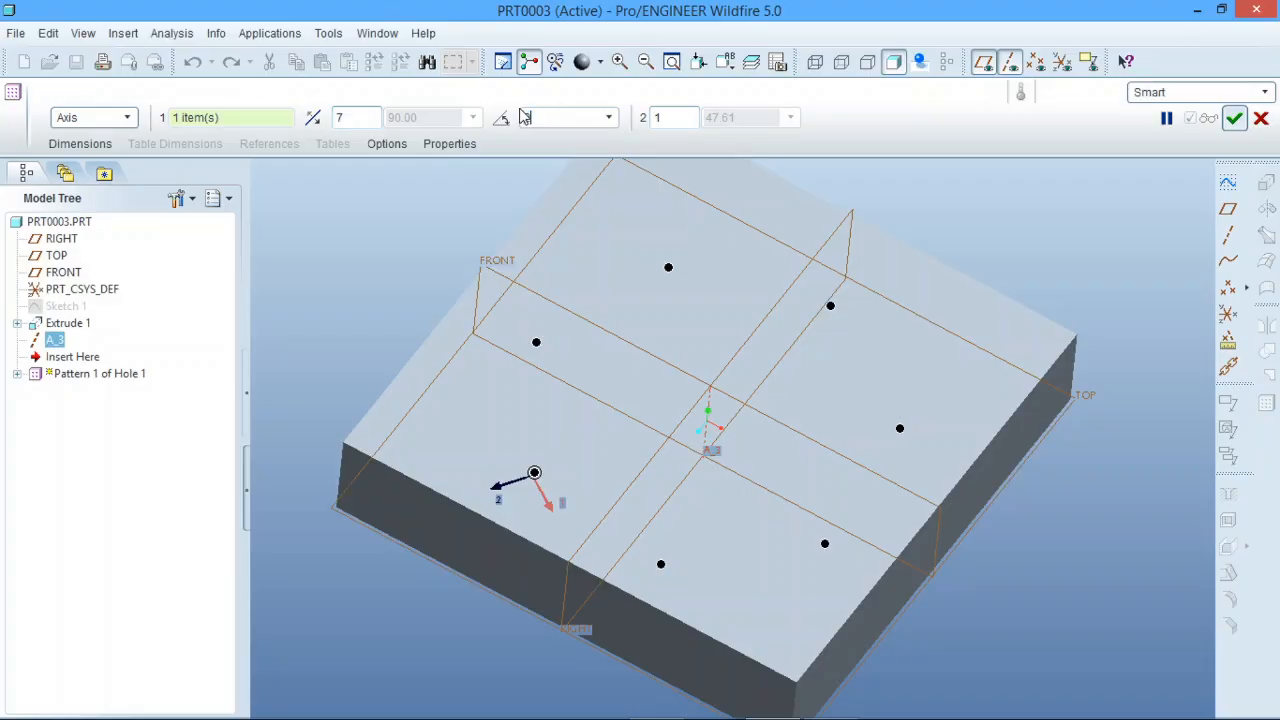
key("Return")
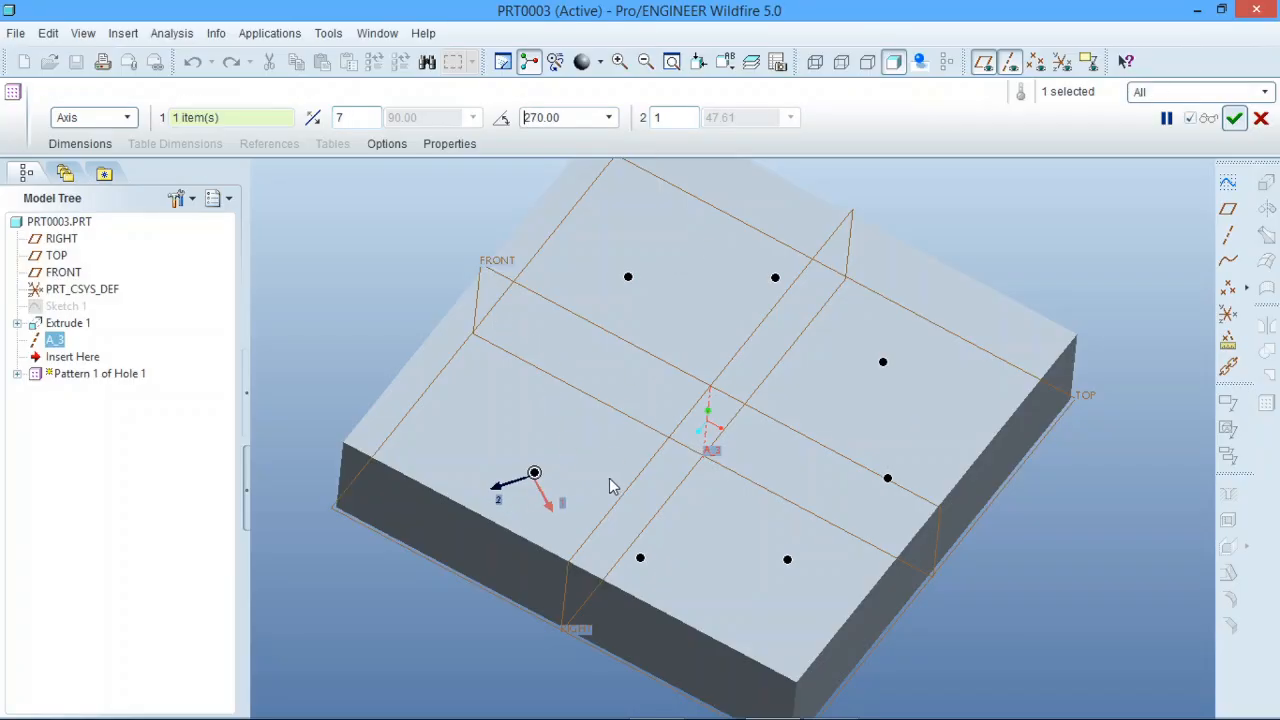
middle_click_drag(610, 482, 601, 494)
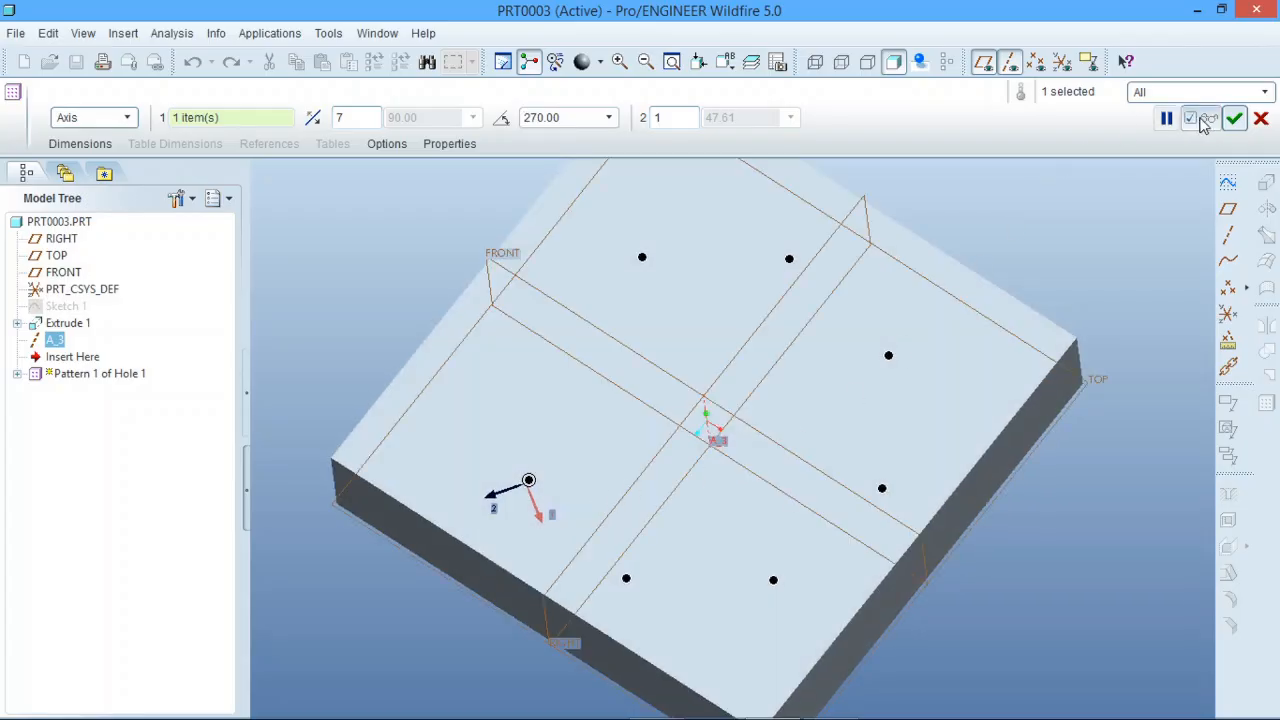
left_click(1235, 119)
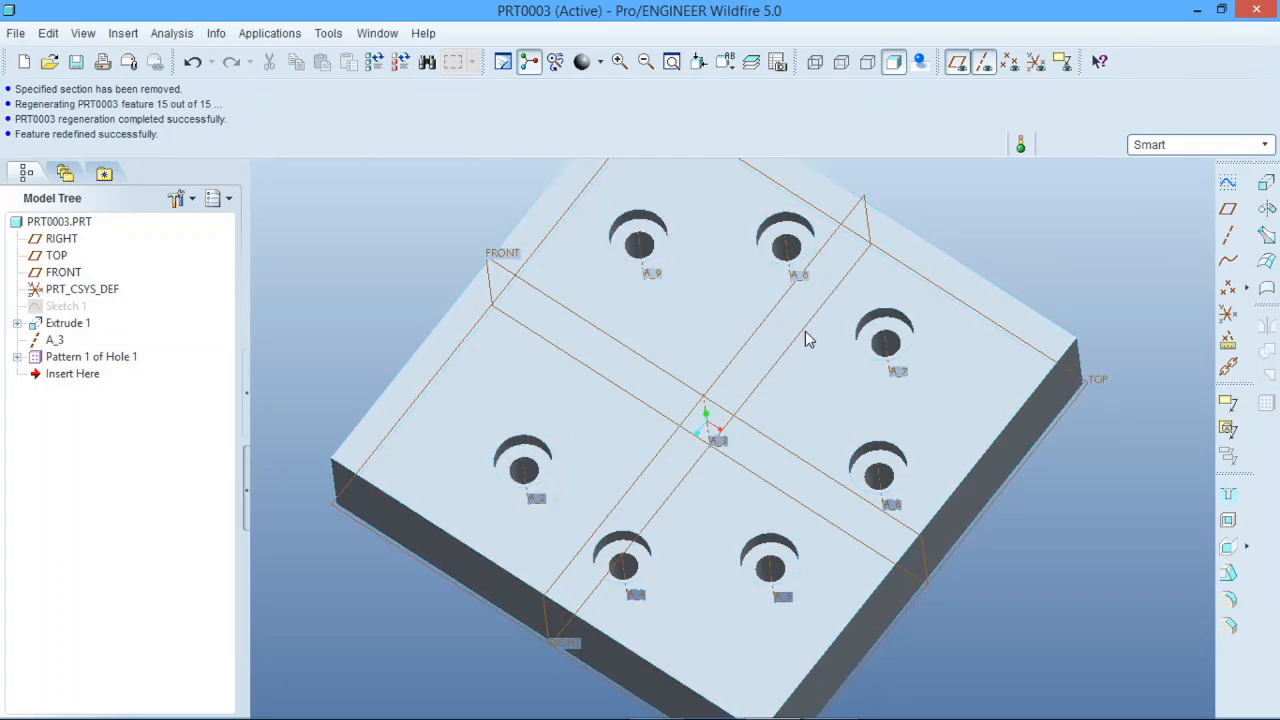
middle_click_drag(866, 331, 826, 350)
Step: Redefine the axis pattern to skip its sixth and seventh members on the far side of the block
left_click(102, 362)
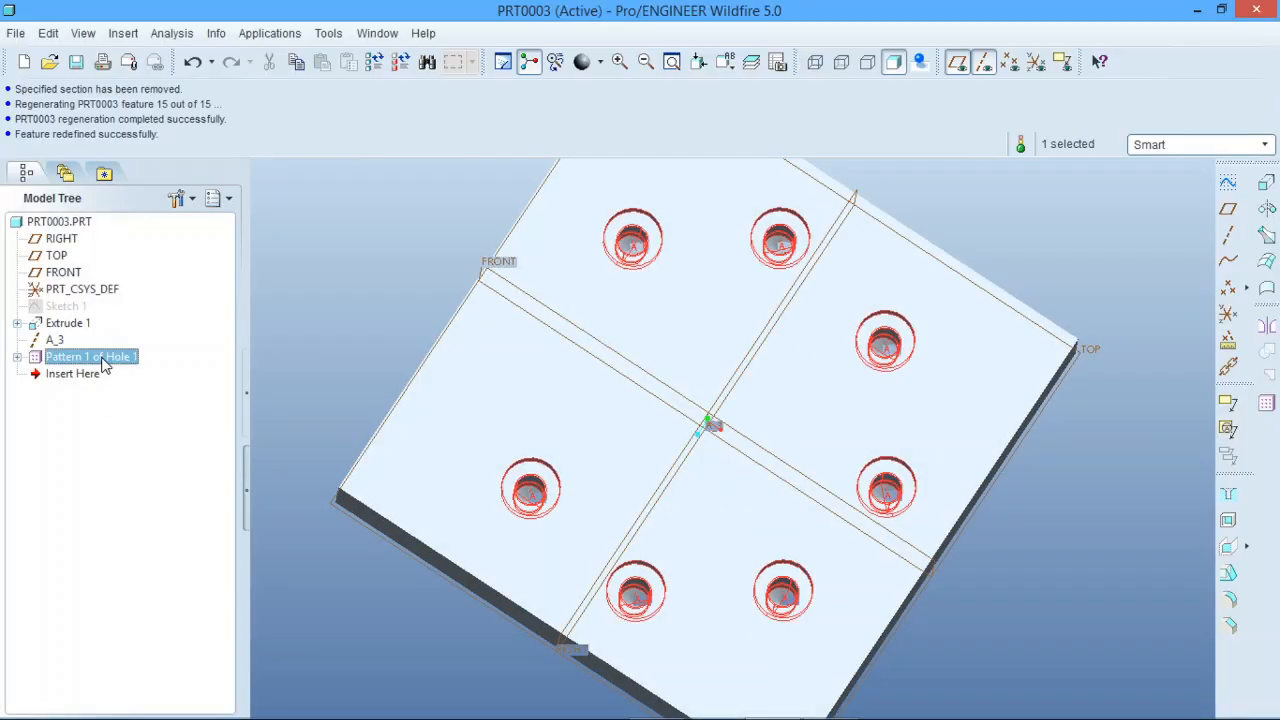
right_click(102, 362)
left_click(170, 494)
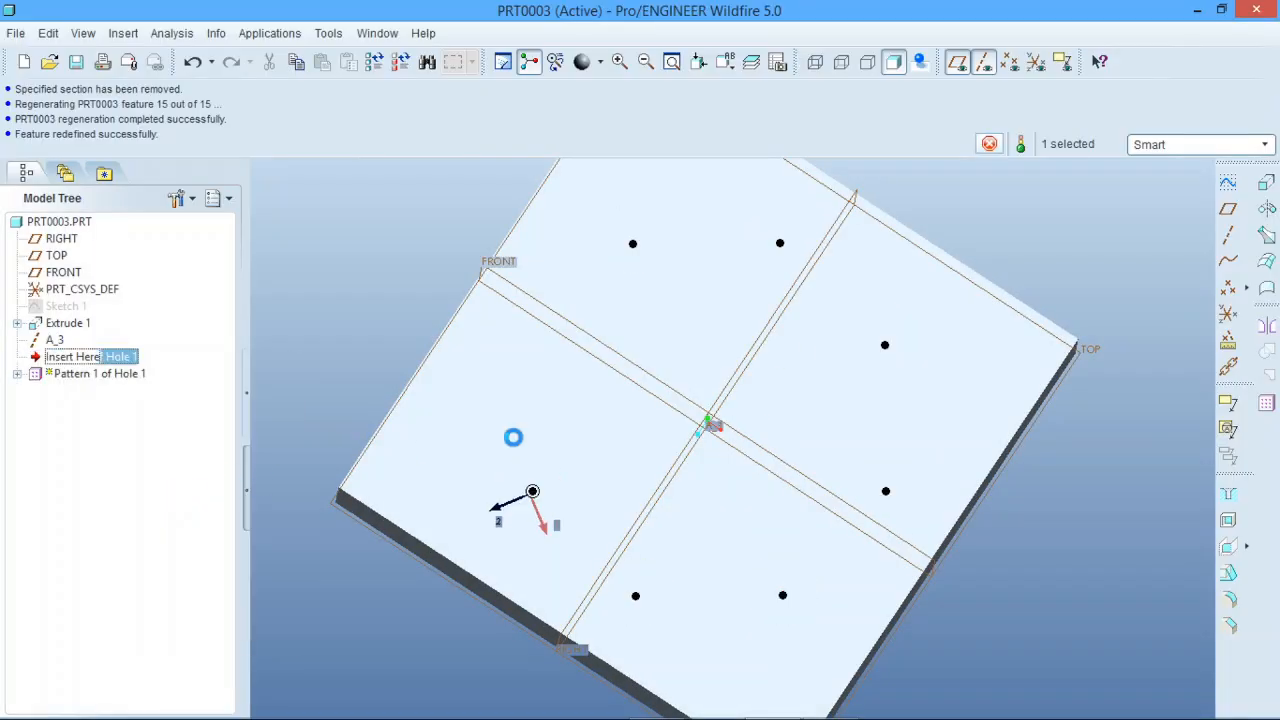
middle_click_drag(597, 394, 603, 331)
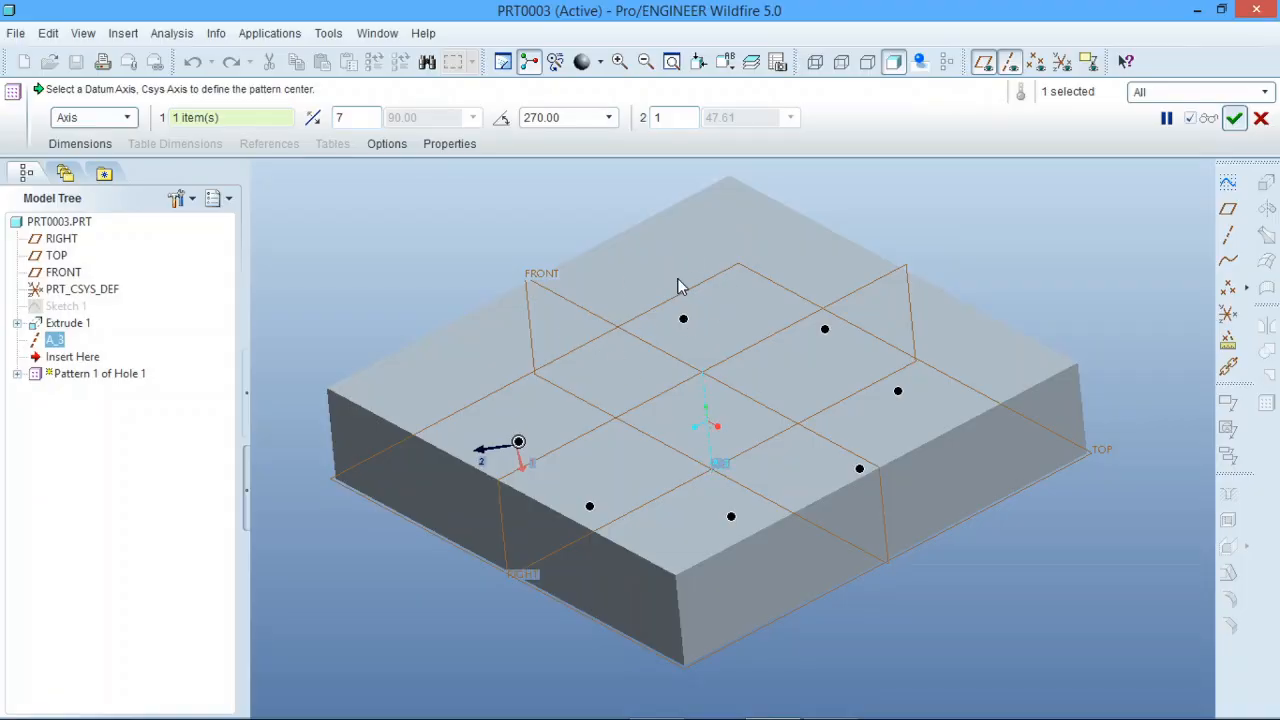
mouse_move(698, 328)
middle_mouse_down()
mouse_move(737, 320)
mouse_move(728, 344)
mouse_move(712, 338)
middle_mouse_up()
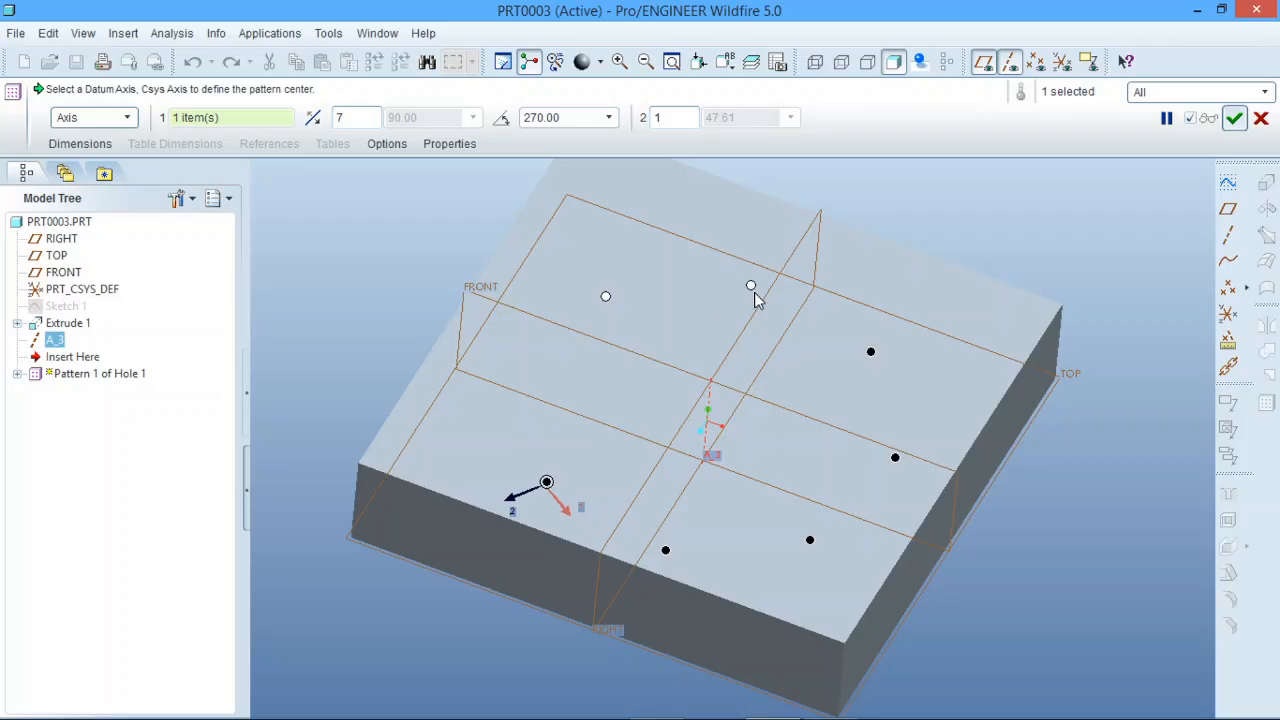
left_click(1234, 118)
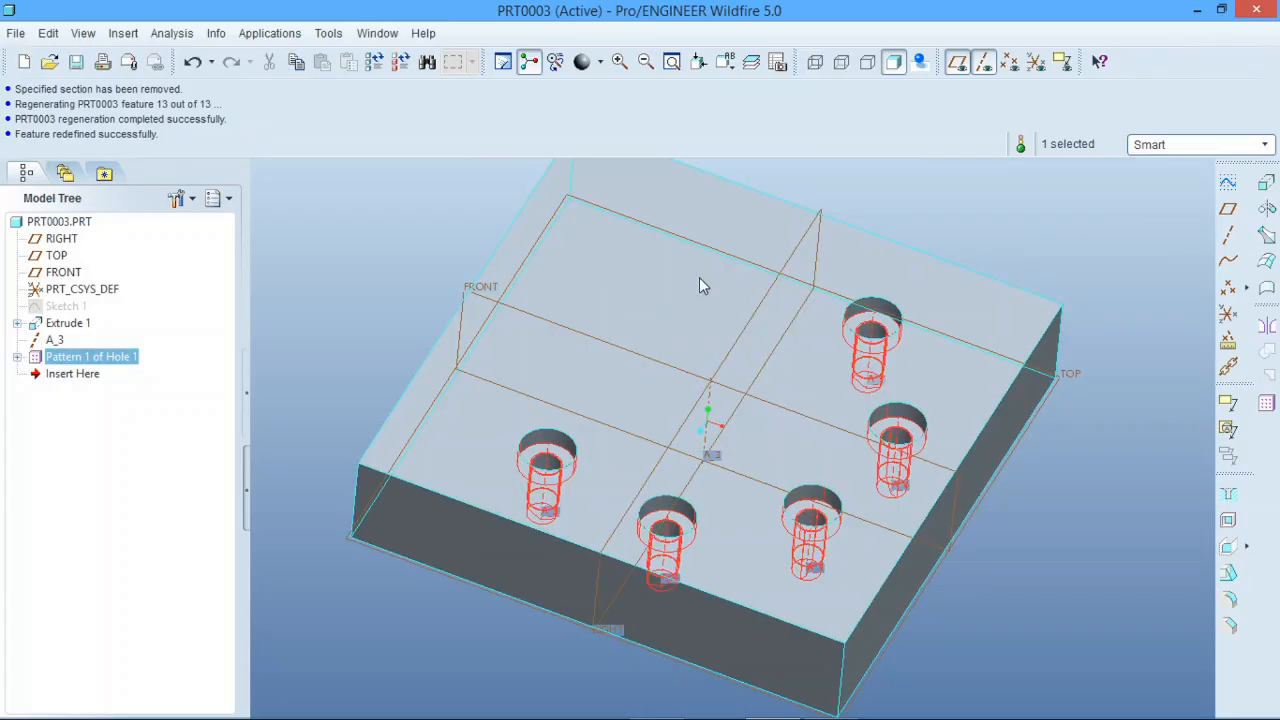
left_click(301, 346)
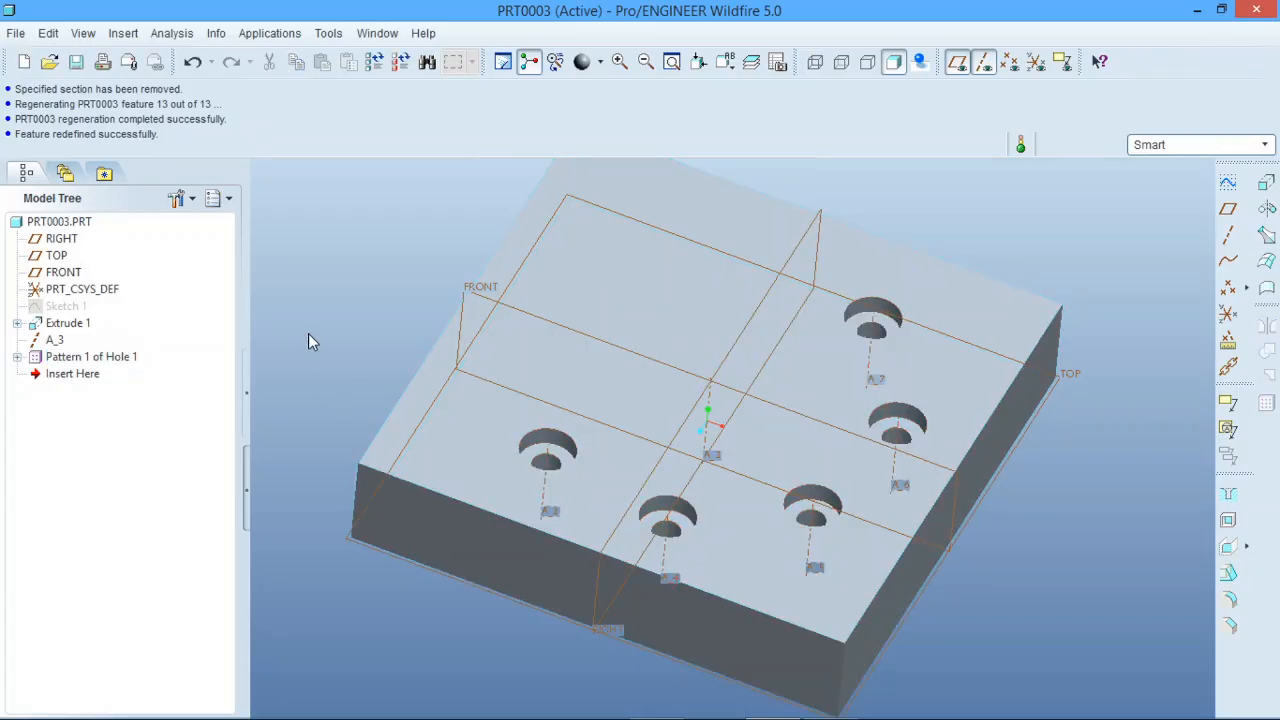
Step: Redefine the axis pattern again to restore the two skipped hole members
left_click(72, 360)
right_click(70, 360)
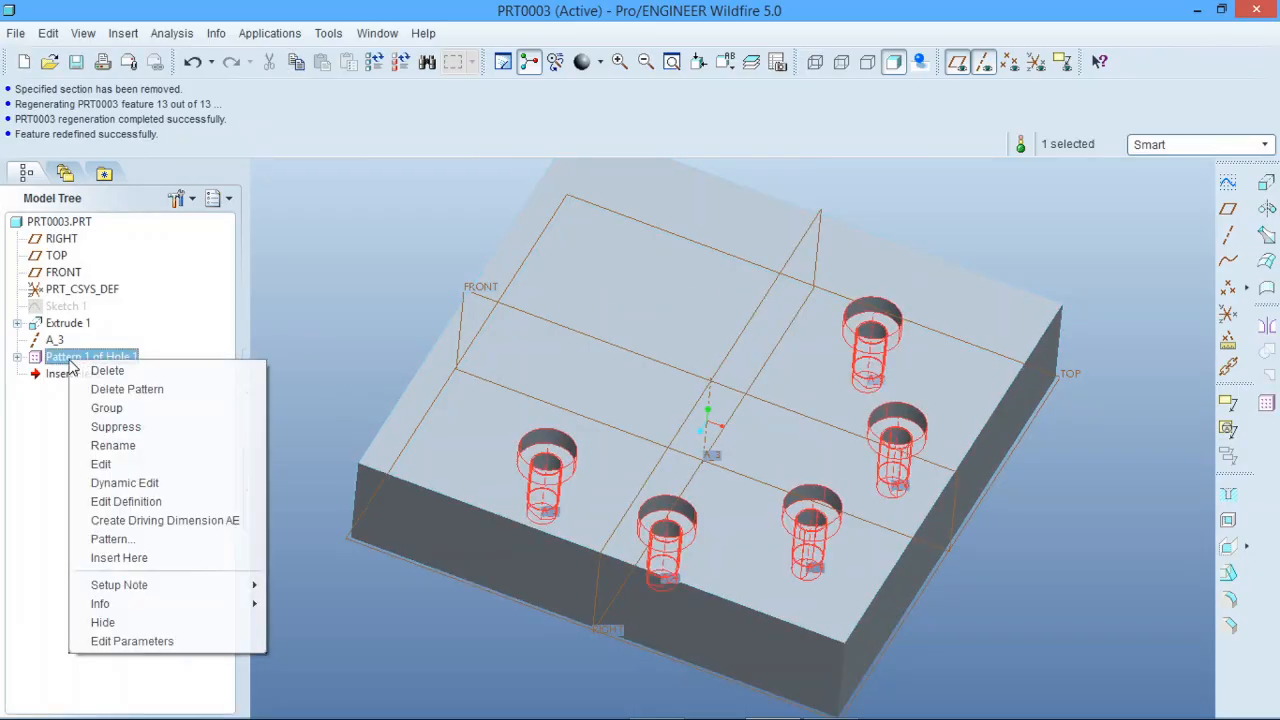
left_click(153, 501)
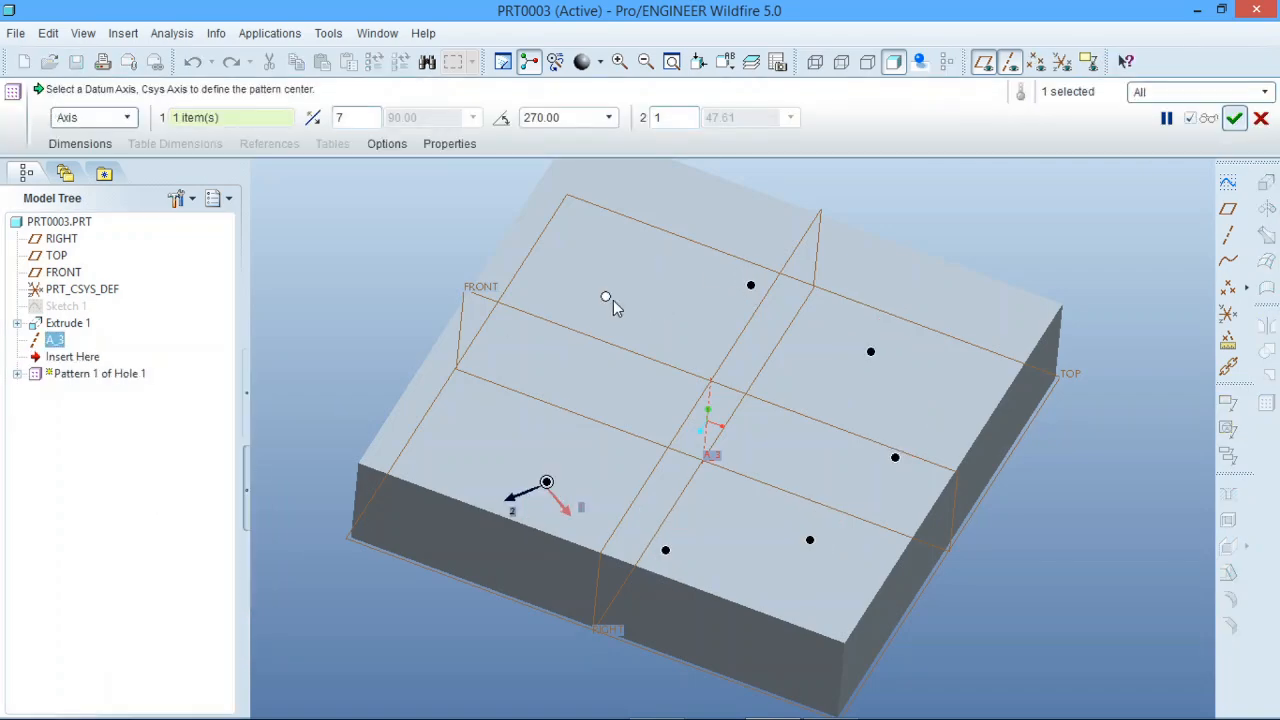
left_click(1235, 119)
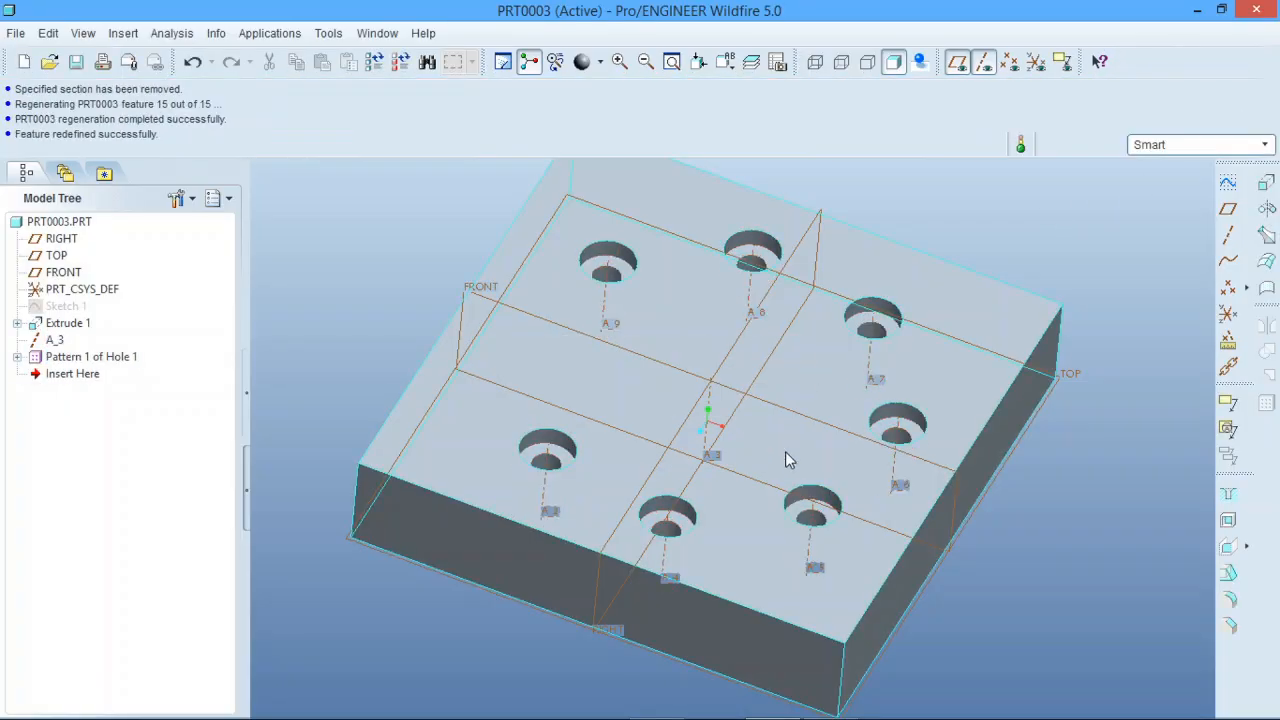
scroll(762, 453, "up", 2)
scroll(758, 451, "down", 2)
middle_click_drag(771, 409, 767, 395)
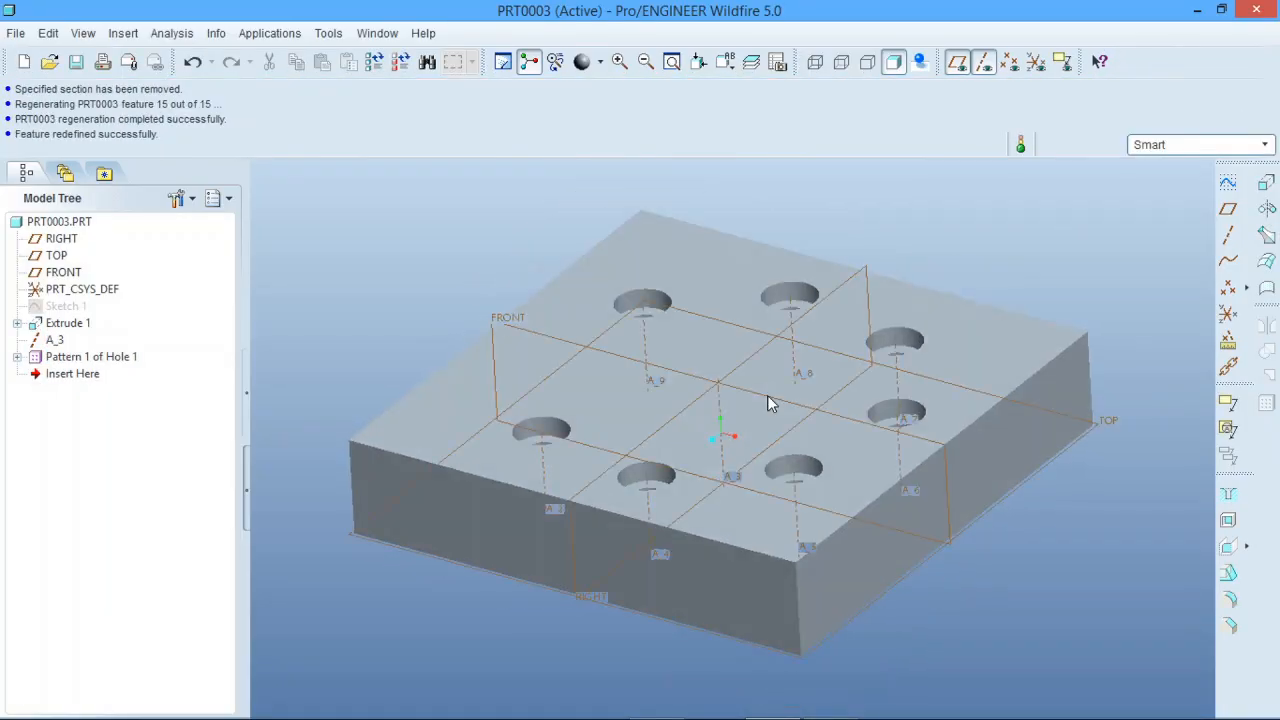
scroll(811, 453, "up", 1)
scroll(753, 429, "down", 1)
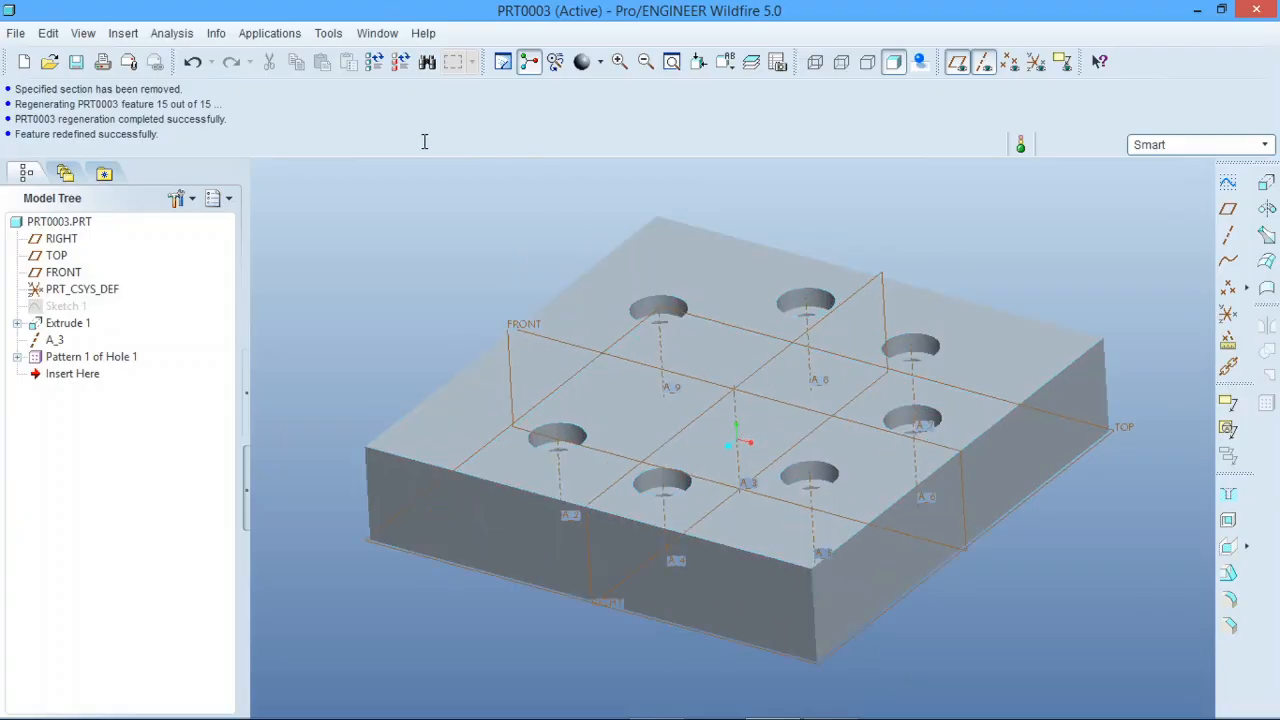
Step: Undo the axis pattern and all its redefinitions, returning the block to the single Hole 1
left_click(193, 62)
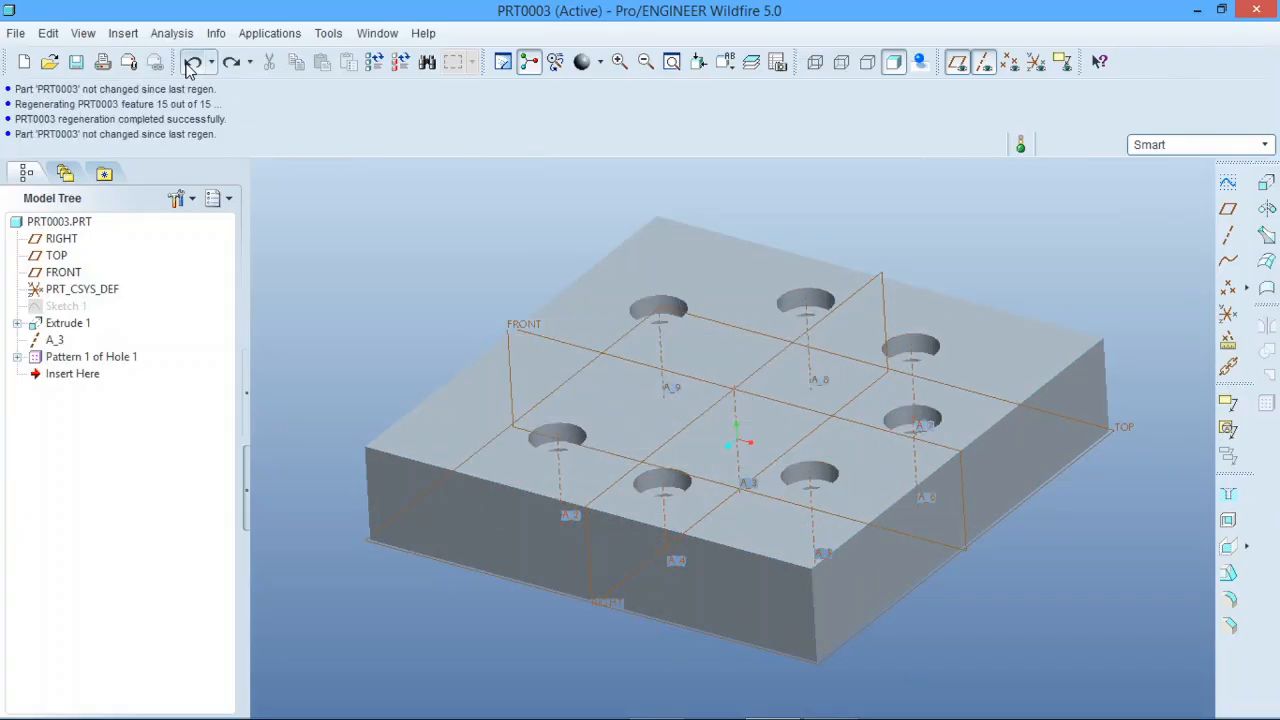
left_click(193, 62)
left_click(193, 62)
left_click(193, 62)
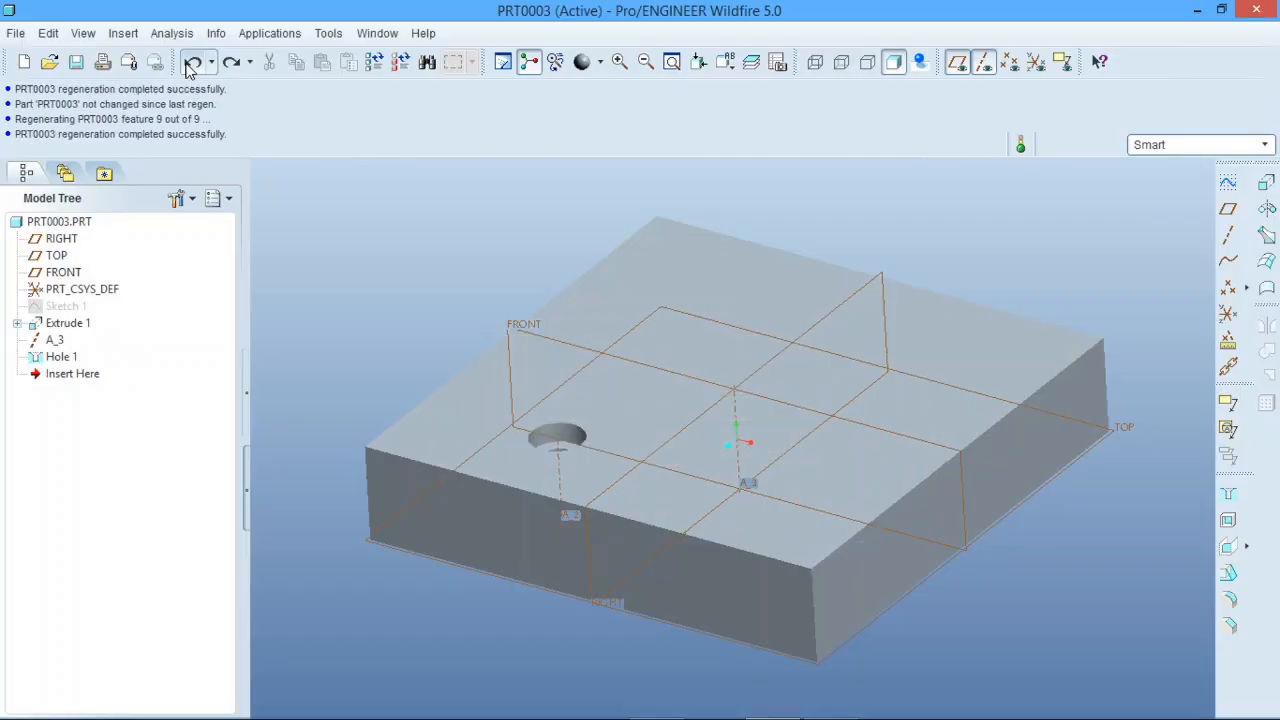
middle_click_drag(463, 444, 494, 440)
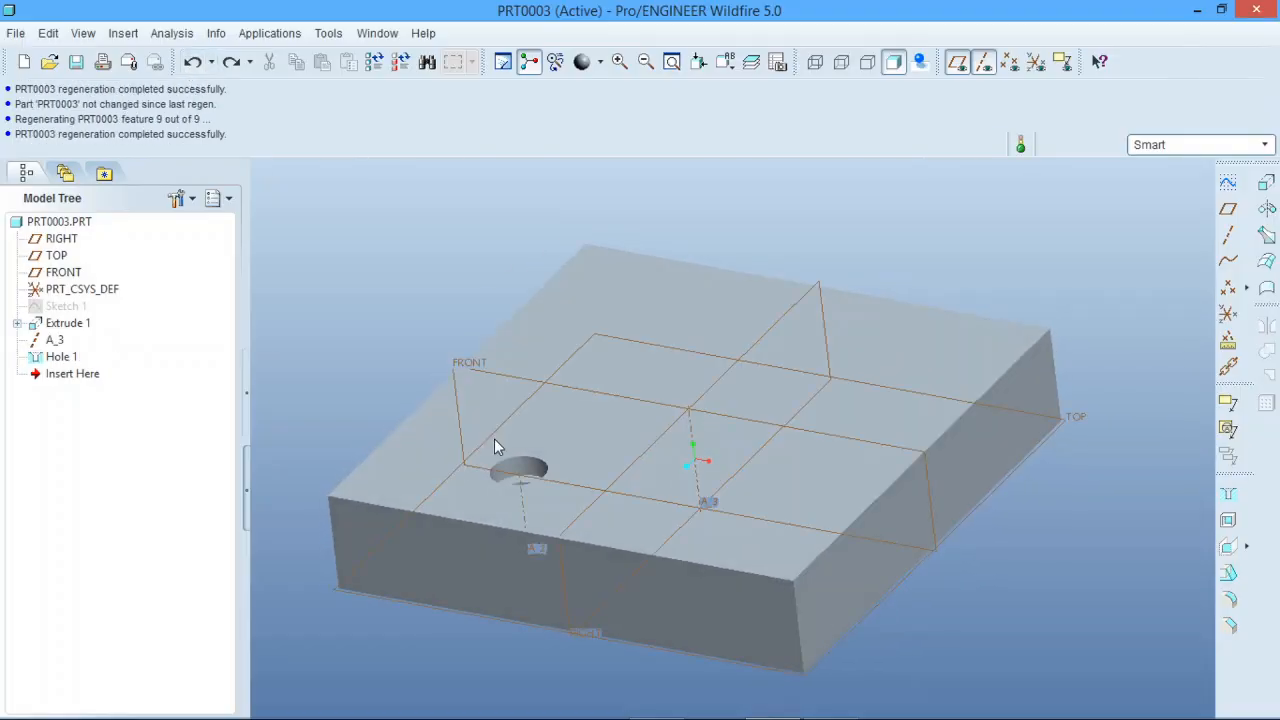
Step: Start a direction pattern of Hole 1 using the block's front side face as reference, with the direction flipped inward
left_click(62, 357)
left_click(1264, 403)
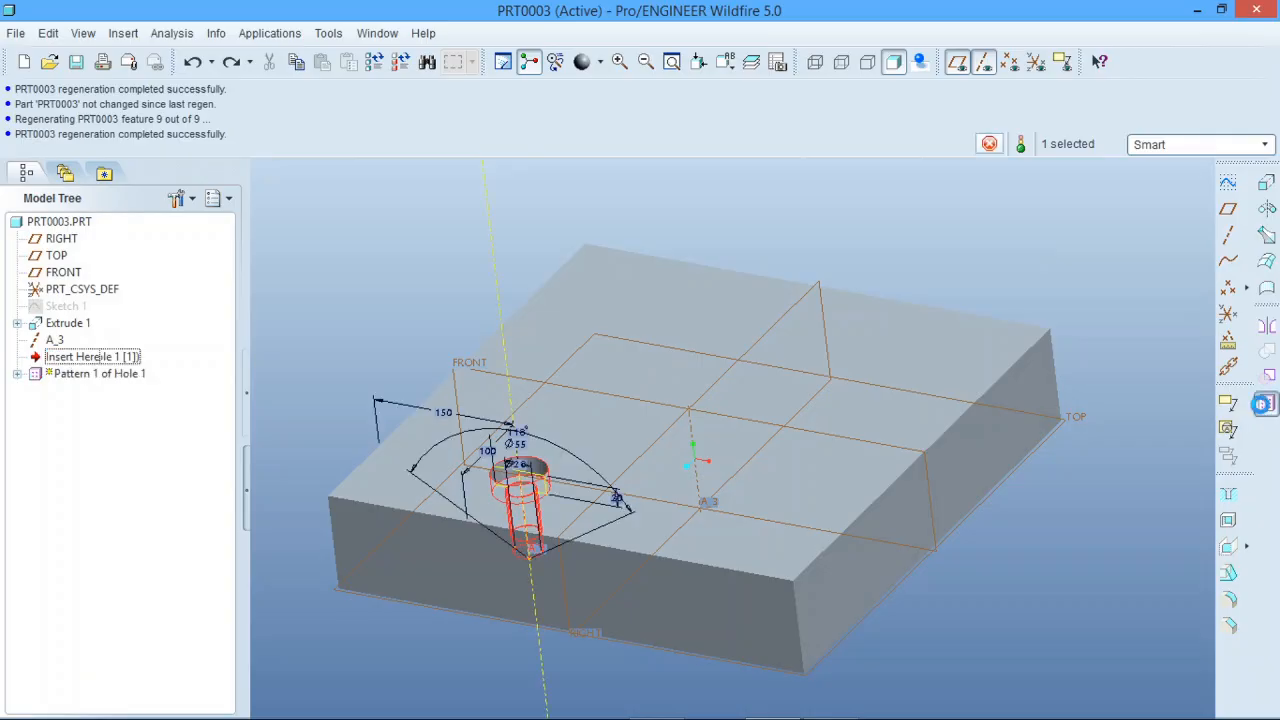
left_click(92, 117)
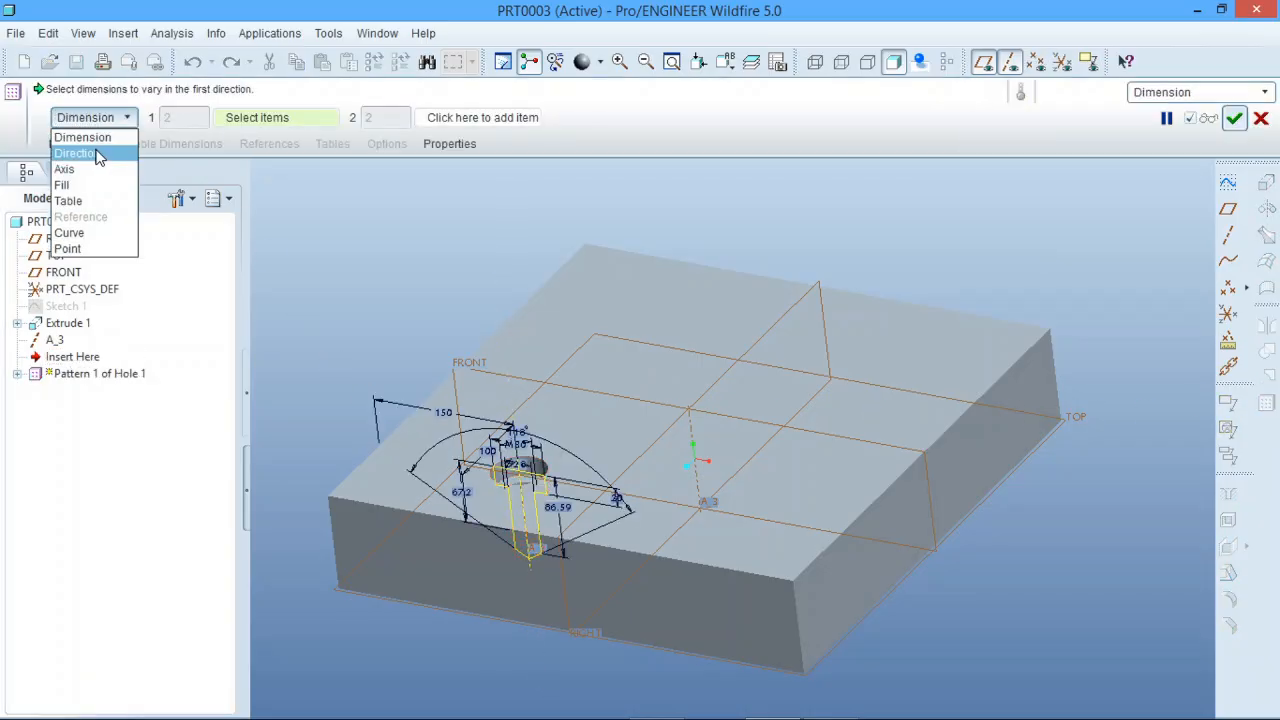
left_click(97, 154)
left_click(441, 573)
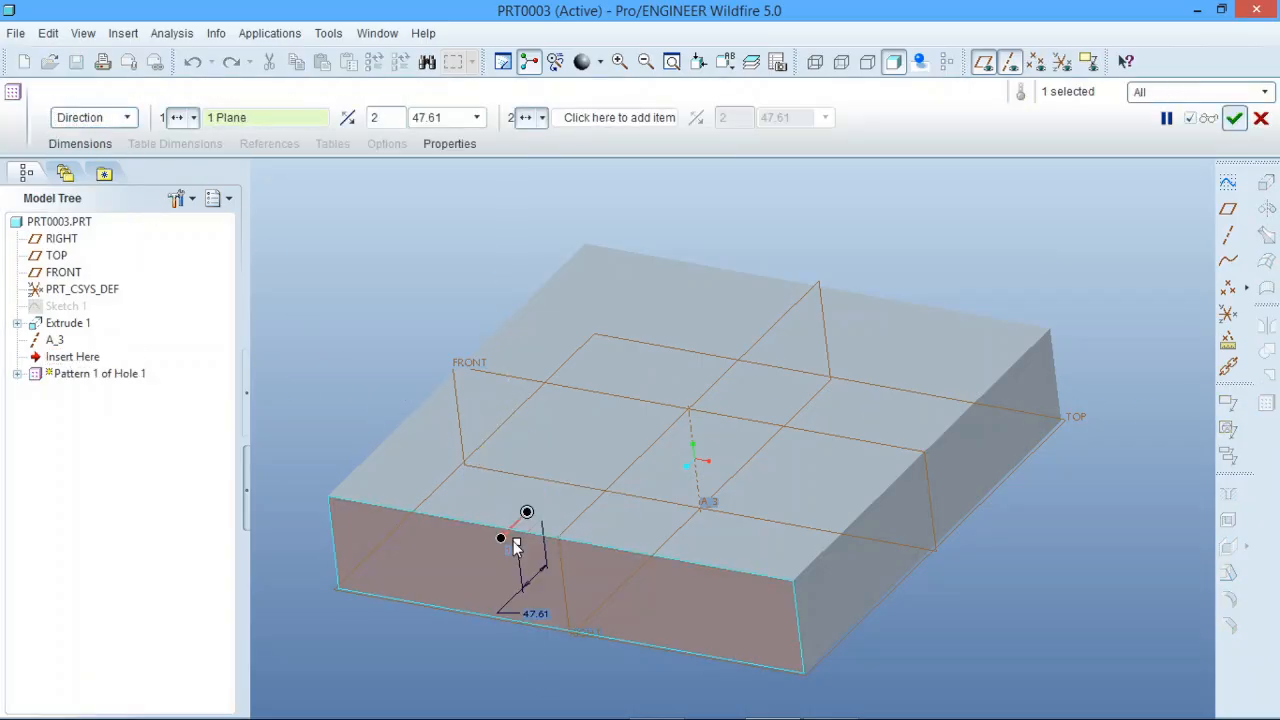
left_click(349, 118)
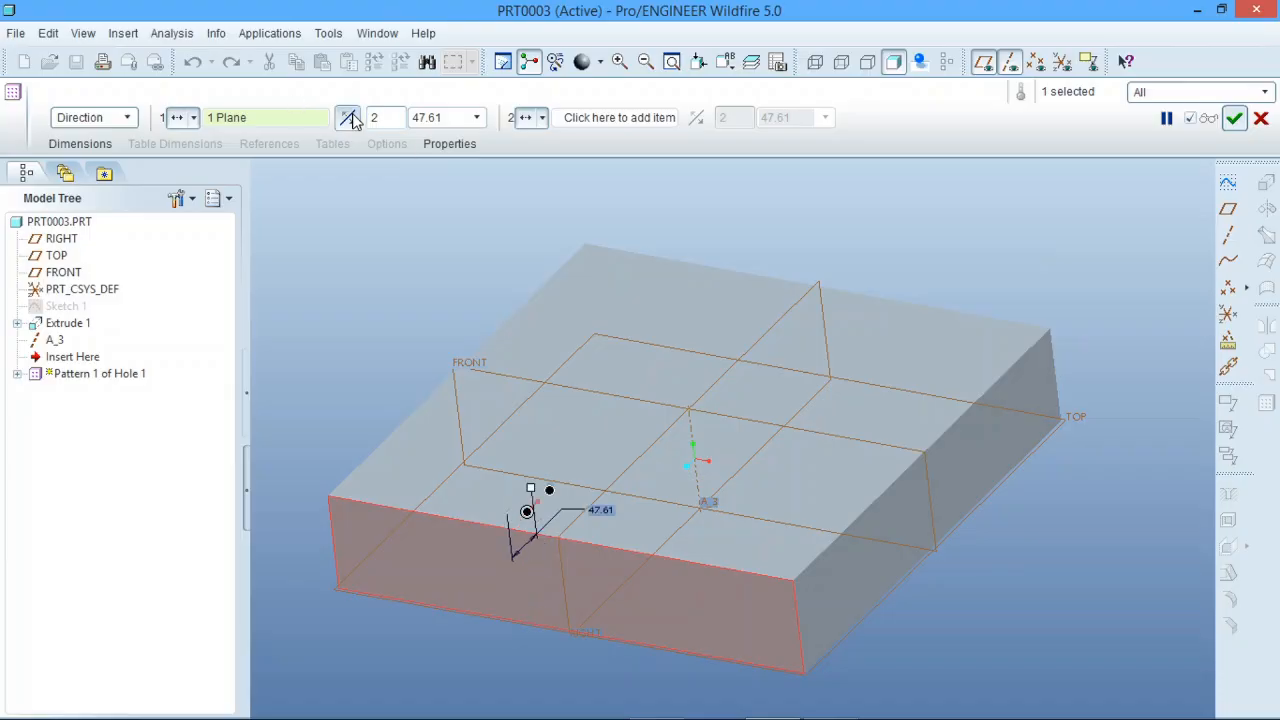
Step: Set the direction pattern's spacing to 100 and complete it with two members
double_click(442, 117)
type("1")
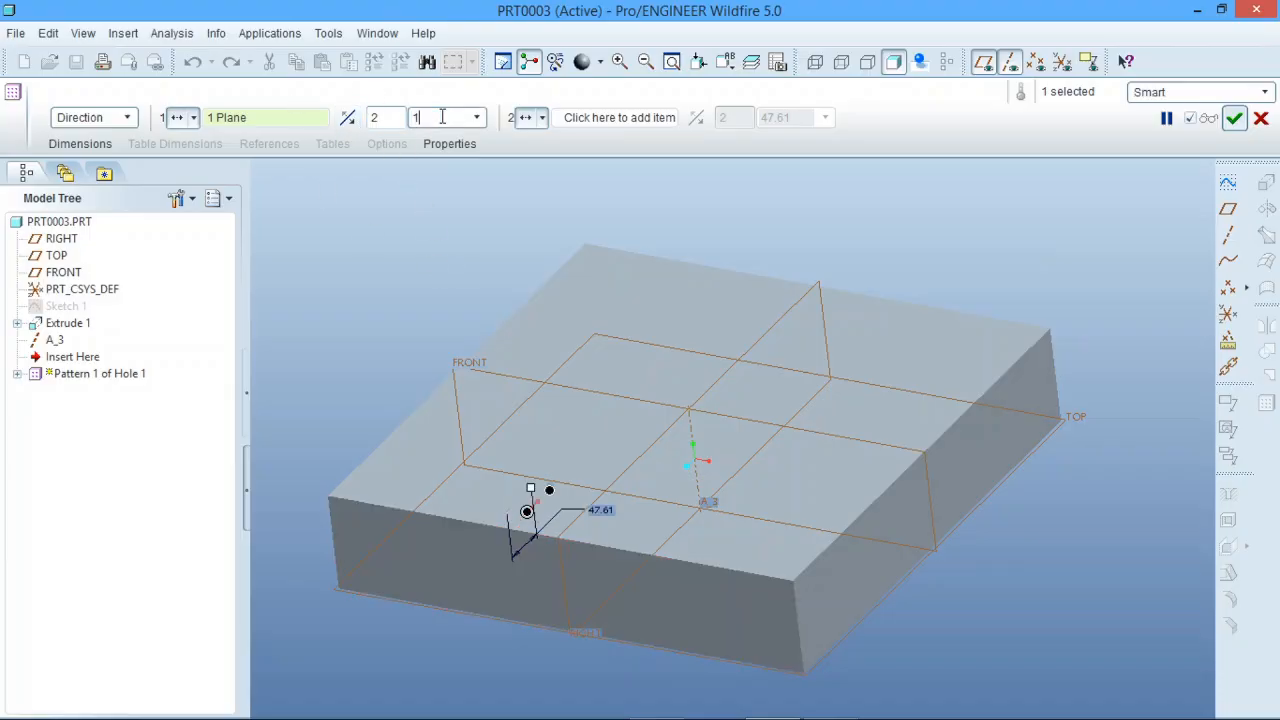
type("00")
key("Return")
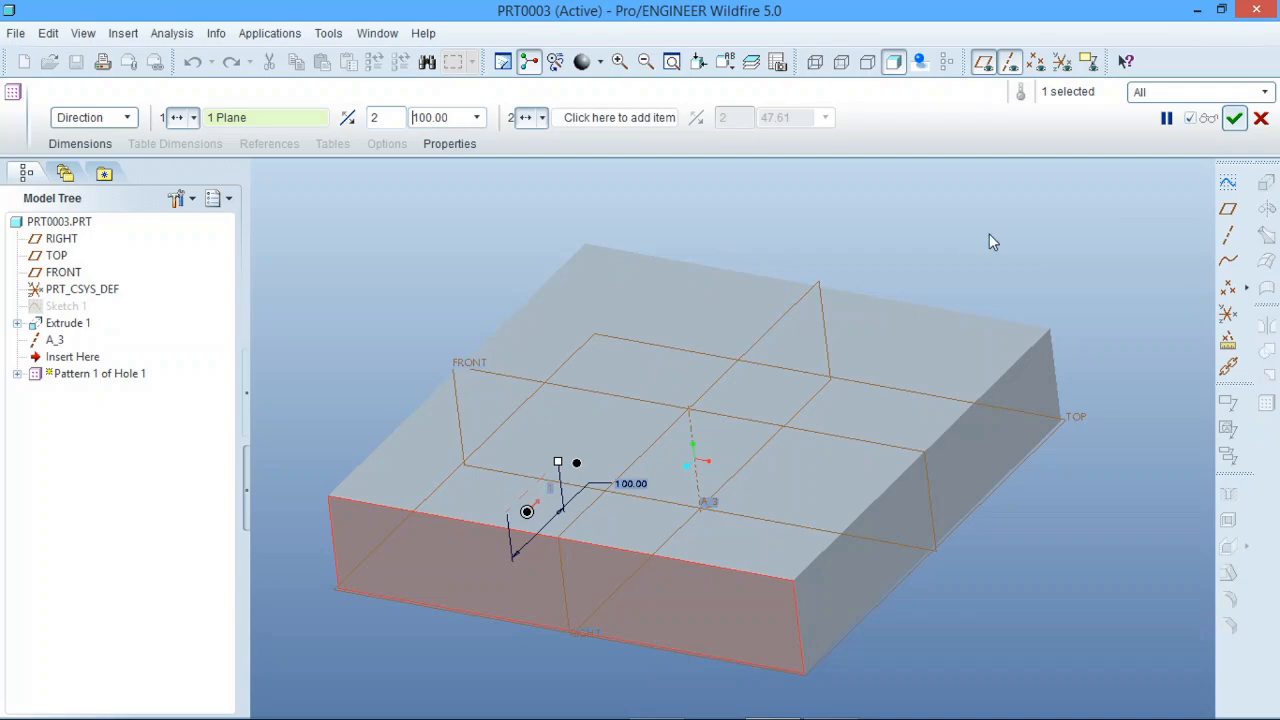
left_click(1234, 119)
left_click(903, 277)
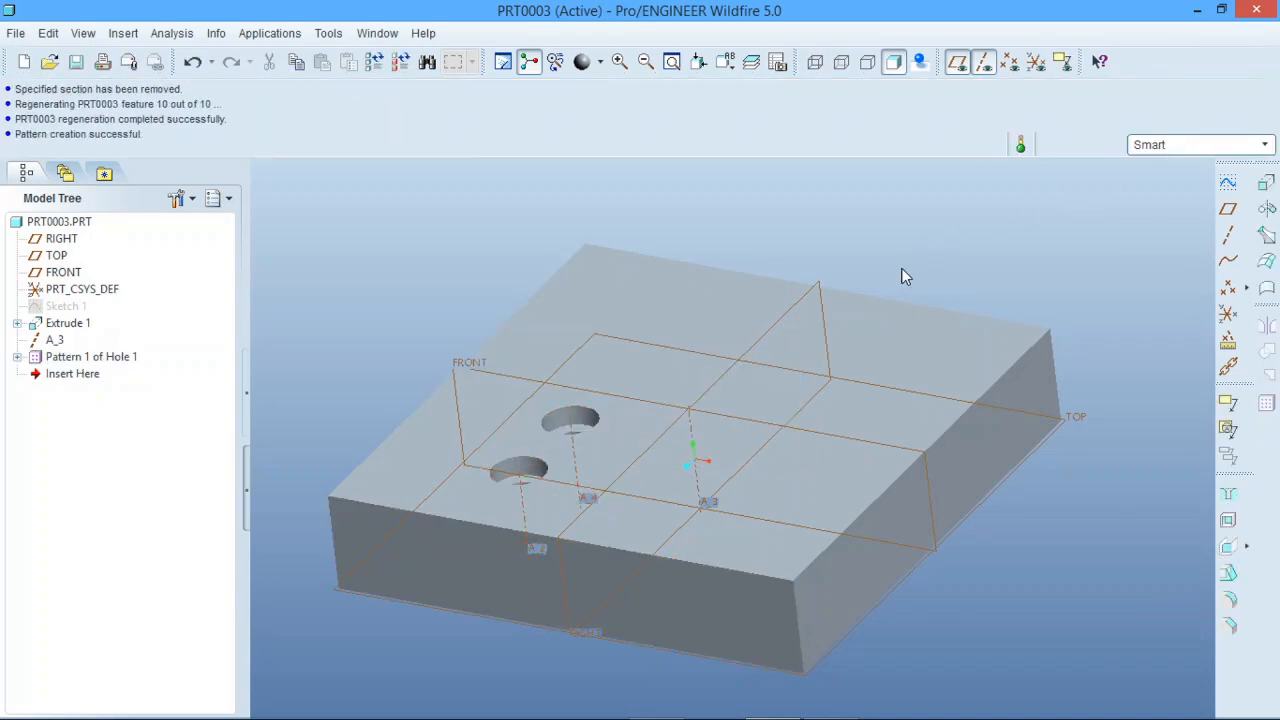
middle_click_drag(903, 277, 749, 476)
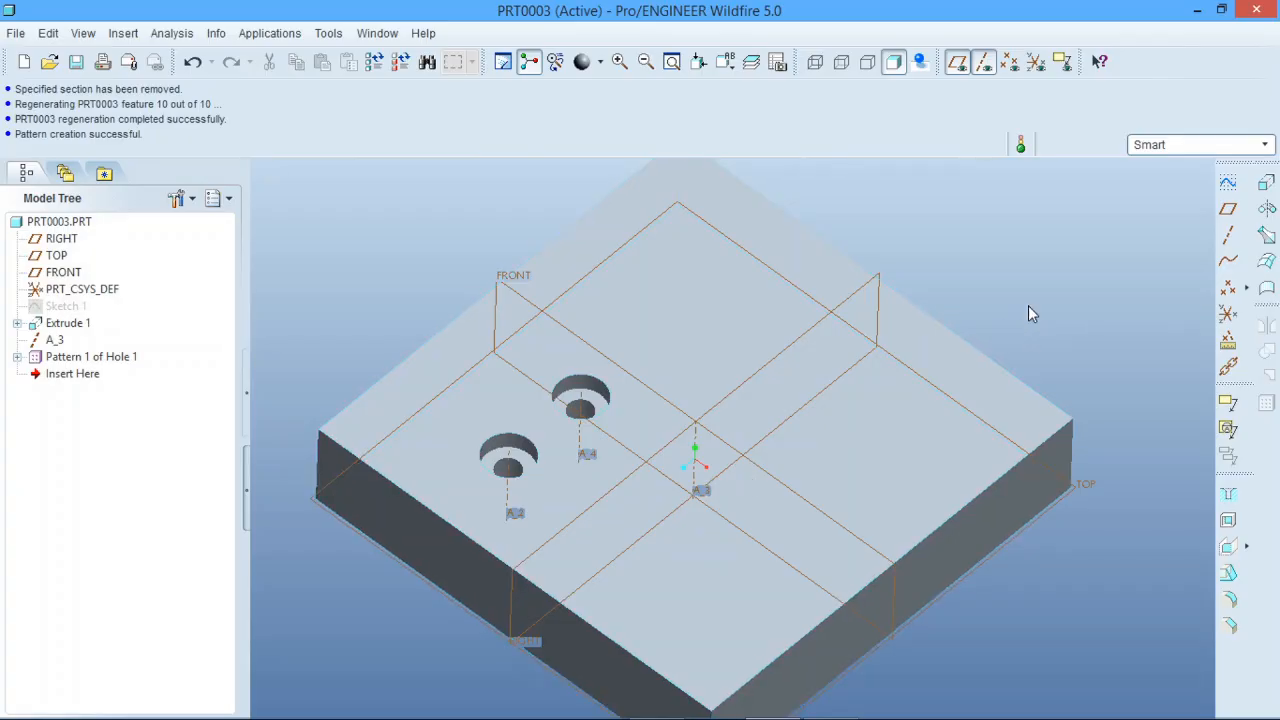
Step: Start a direction pattern of the existing hole pattern from the block's left side face, with the direction flipped inward
left_click(113, 359)
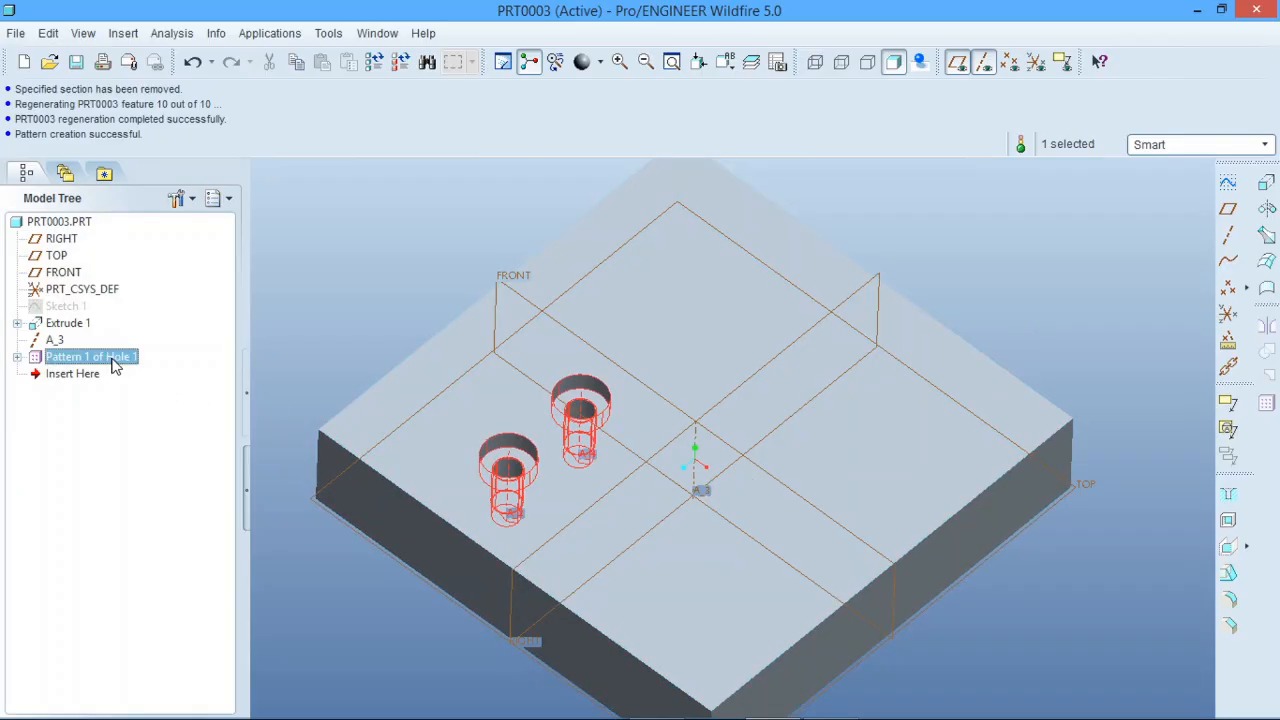
left_click(1266, 402)
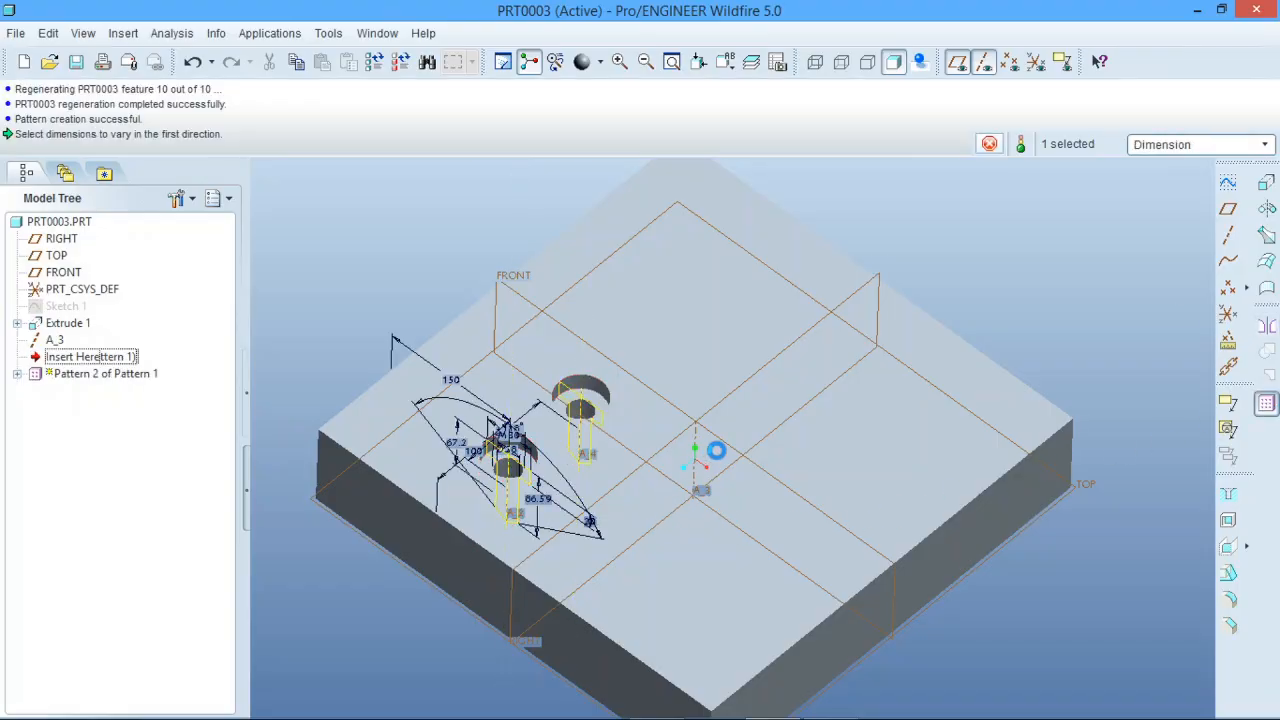
middle_click_drag(717, 449, 836, 281)
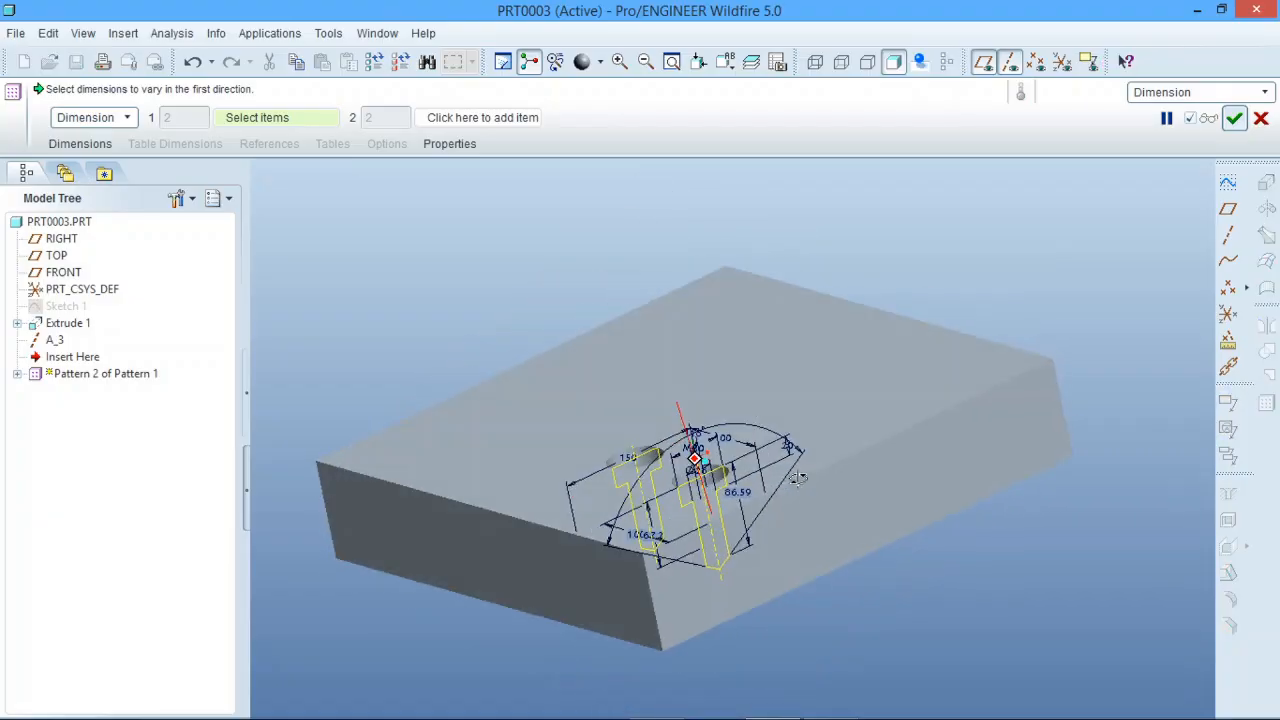
left_click(115, 118)
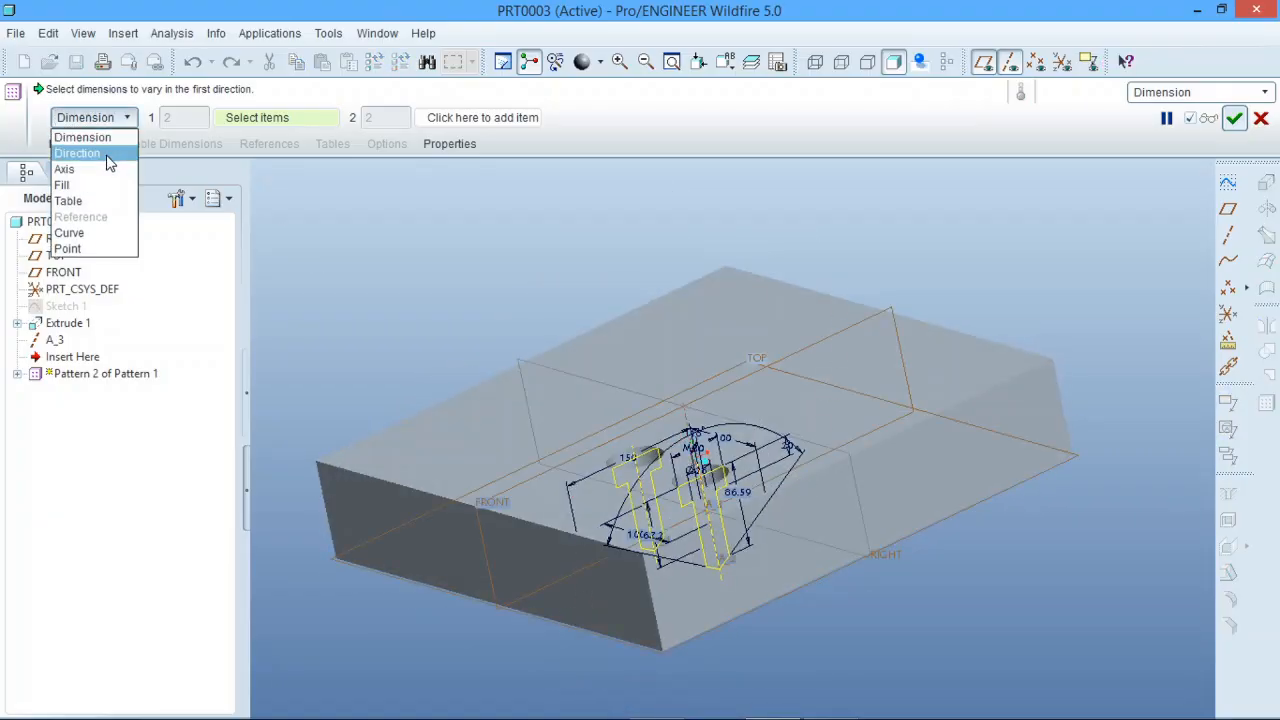
left_click(110, 163)
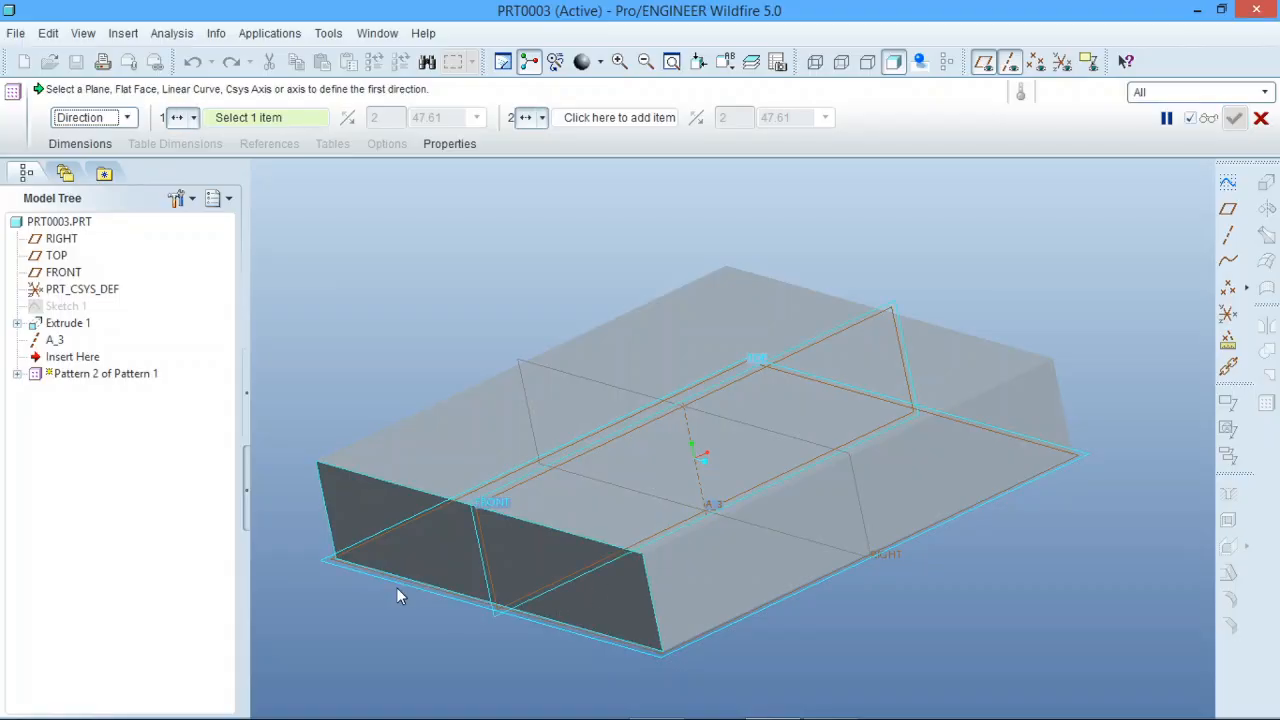
scroll(396, 595, "up", 2)
left_click(676, 606)
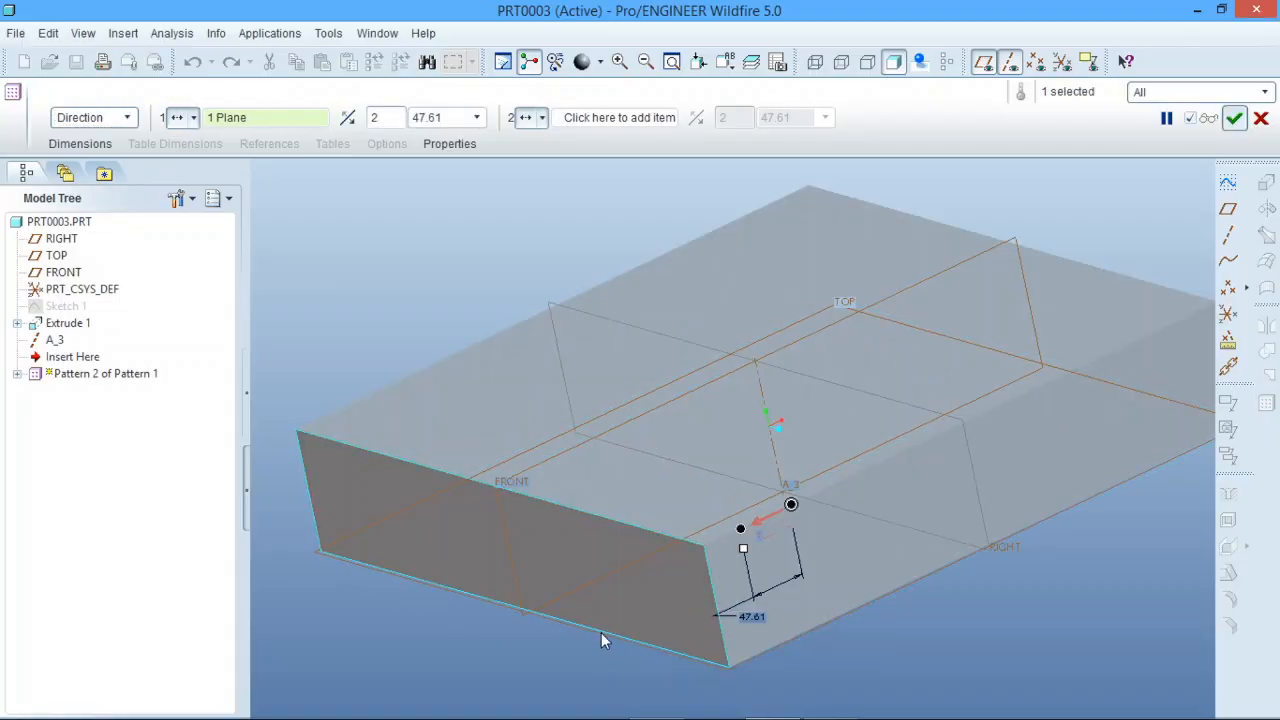
scroll(640, 610, "down", 2)
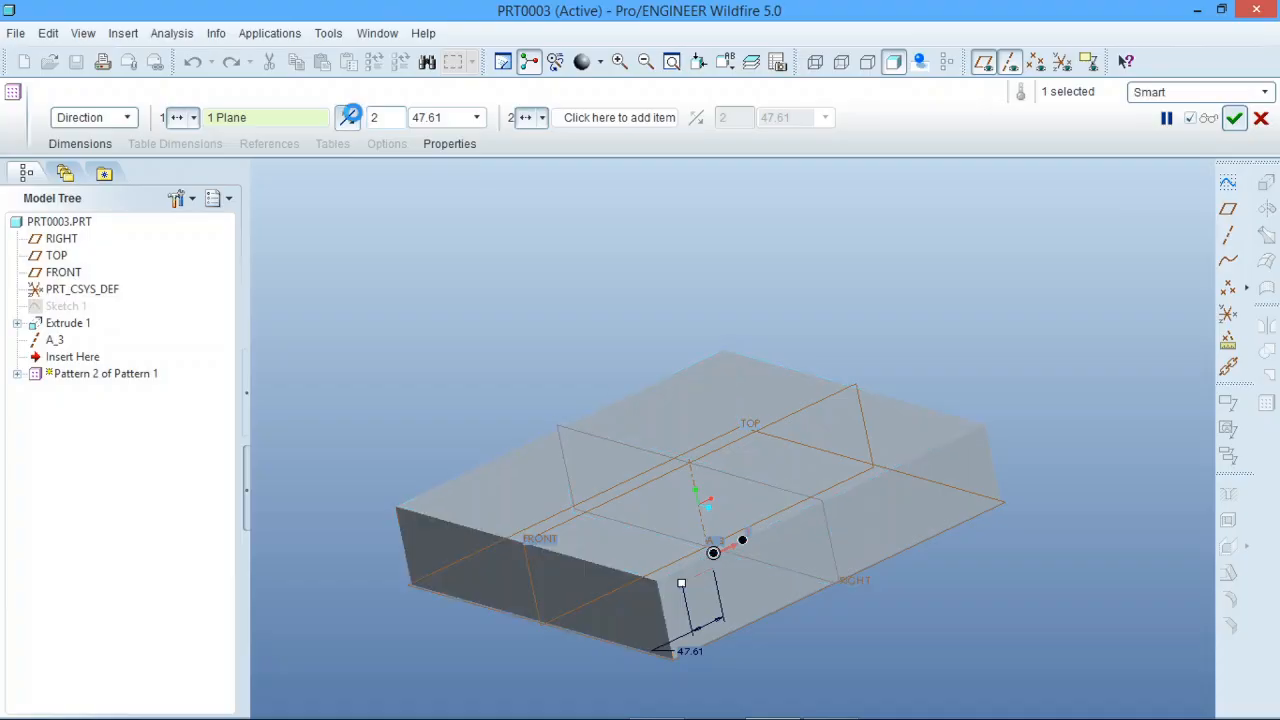
left_click(349, 117)
Step: Set the spacing of the pattern of the hole pattern to 150 and complete it with two members
double_click(831, 553)
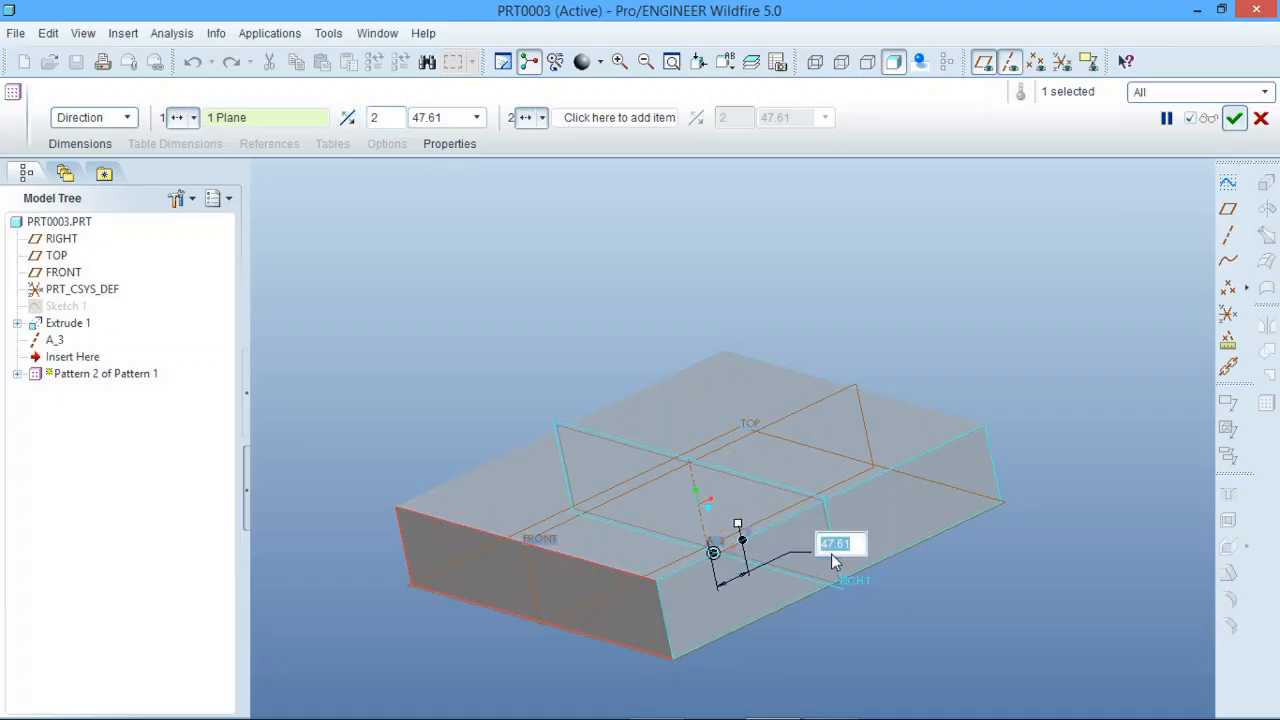
type("150")
key("Return")
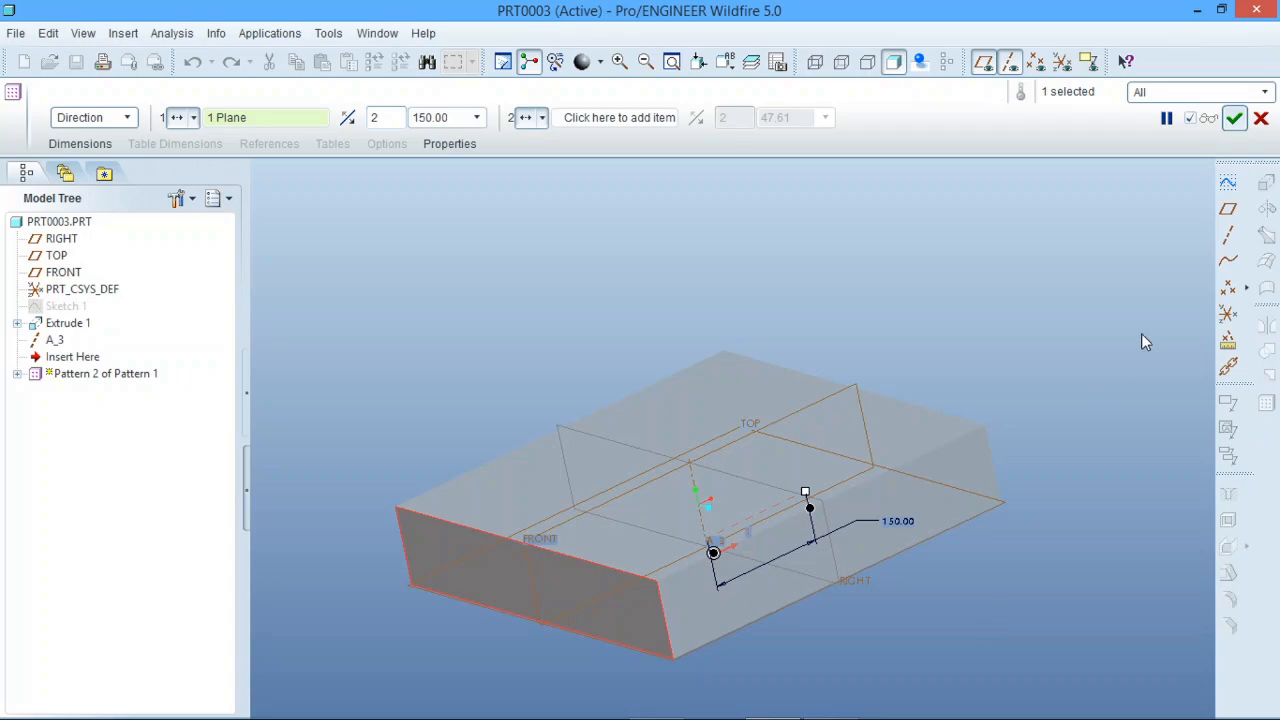
left_click(1234, 118)
middle_click_drag(980, 583, 889, 582)
left_click(1060, 621)
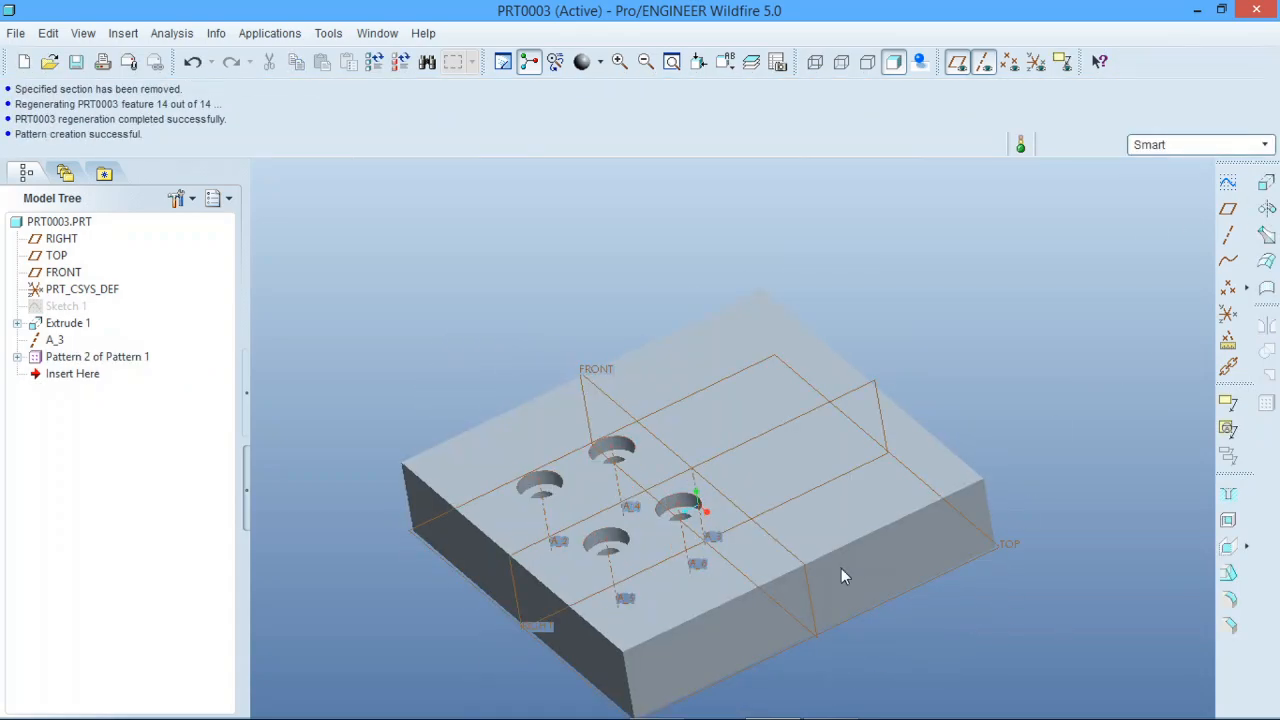
scroll(693, 547, "down", 3)
scroll(728, 514, "down", 3)
middle_click_drag(726, 515, 763, 530)
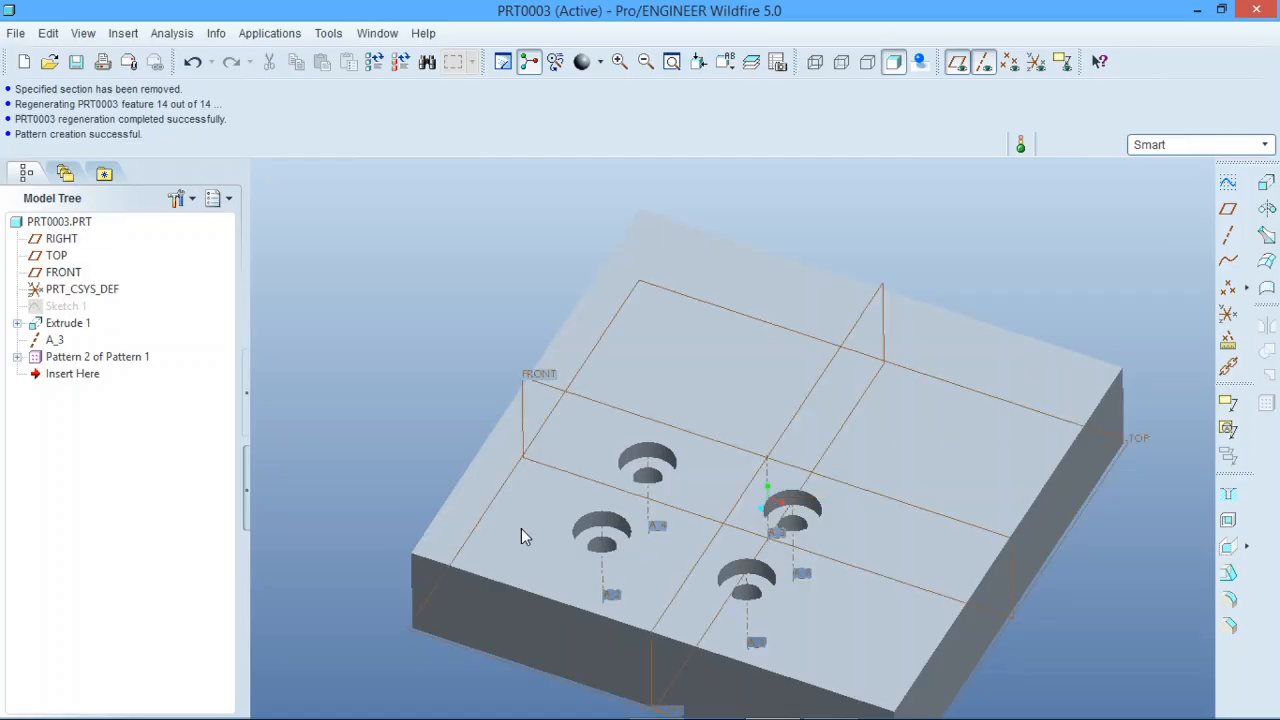
Step: Redefine the nested Pattern 1 of Hole 1 with a spacing of 226
left_click(17, 357)
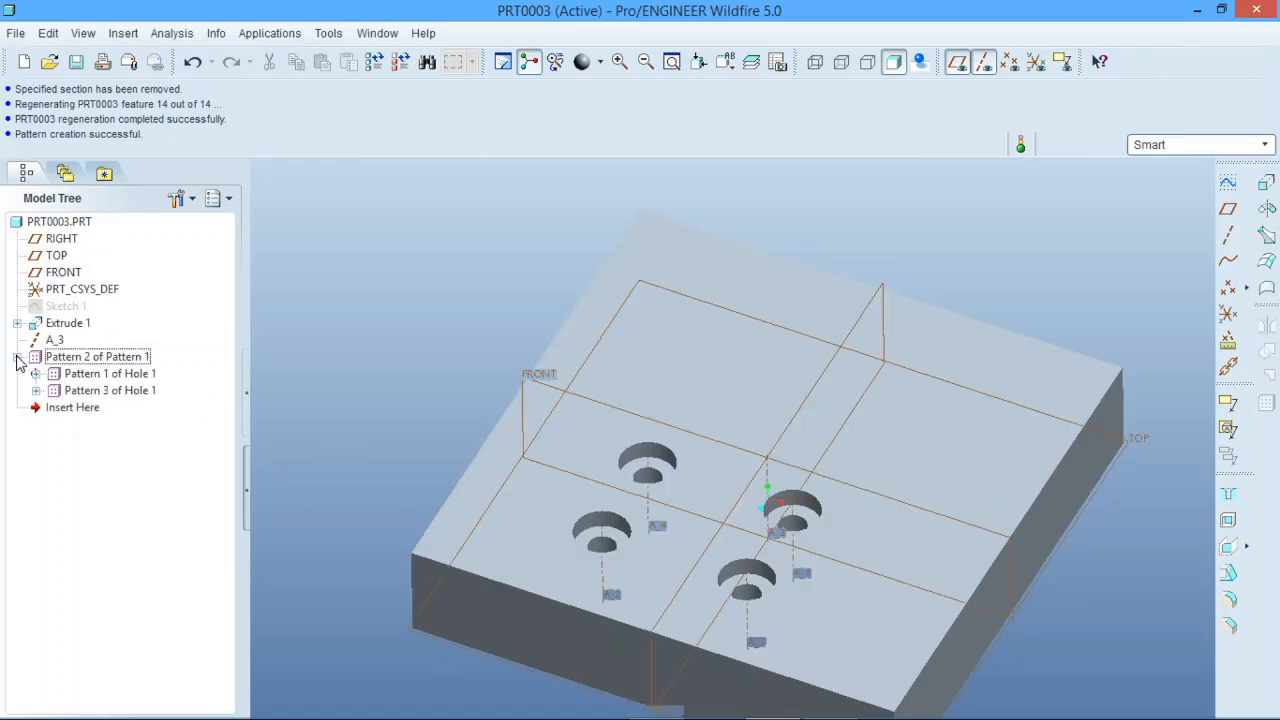
left_click(75, 379)
right_click(75, 379)
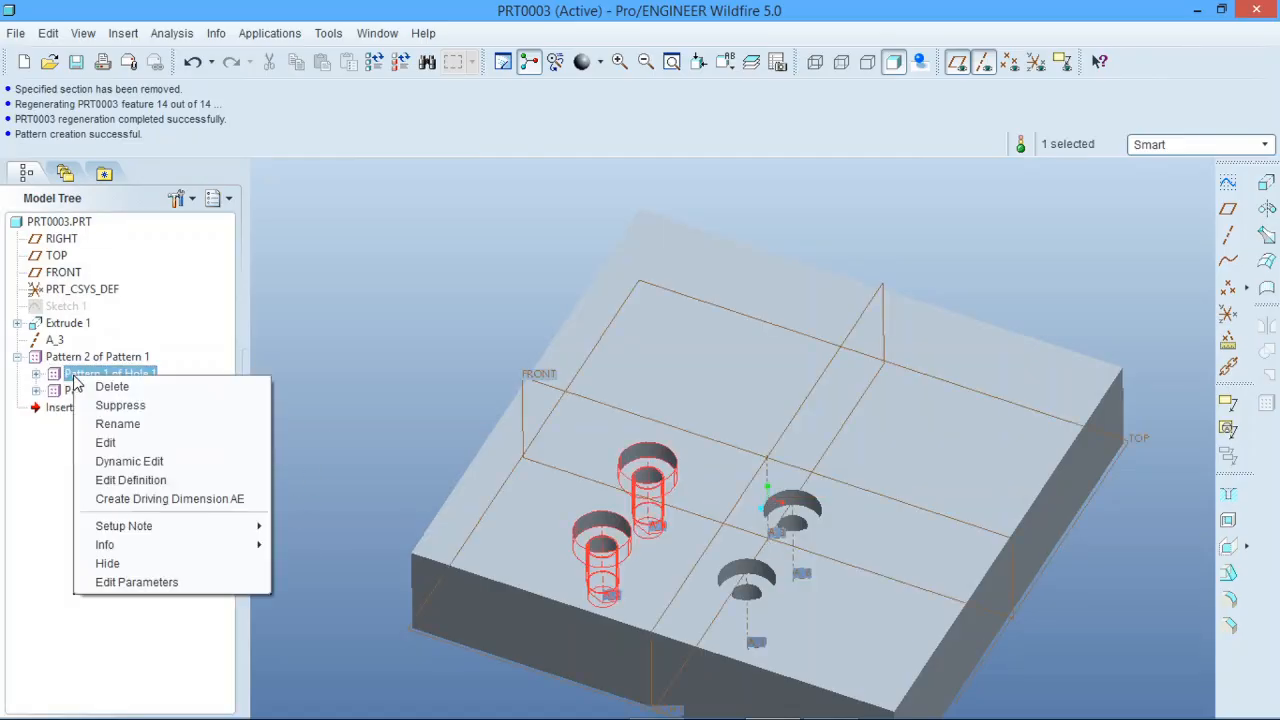
left_click(149, 479)
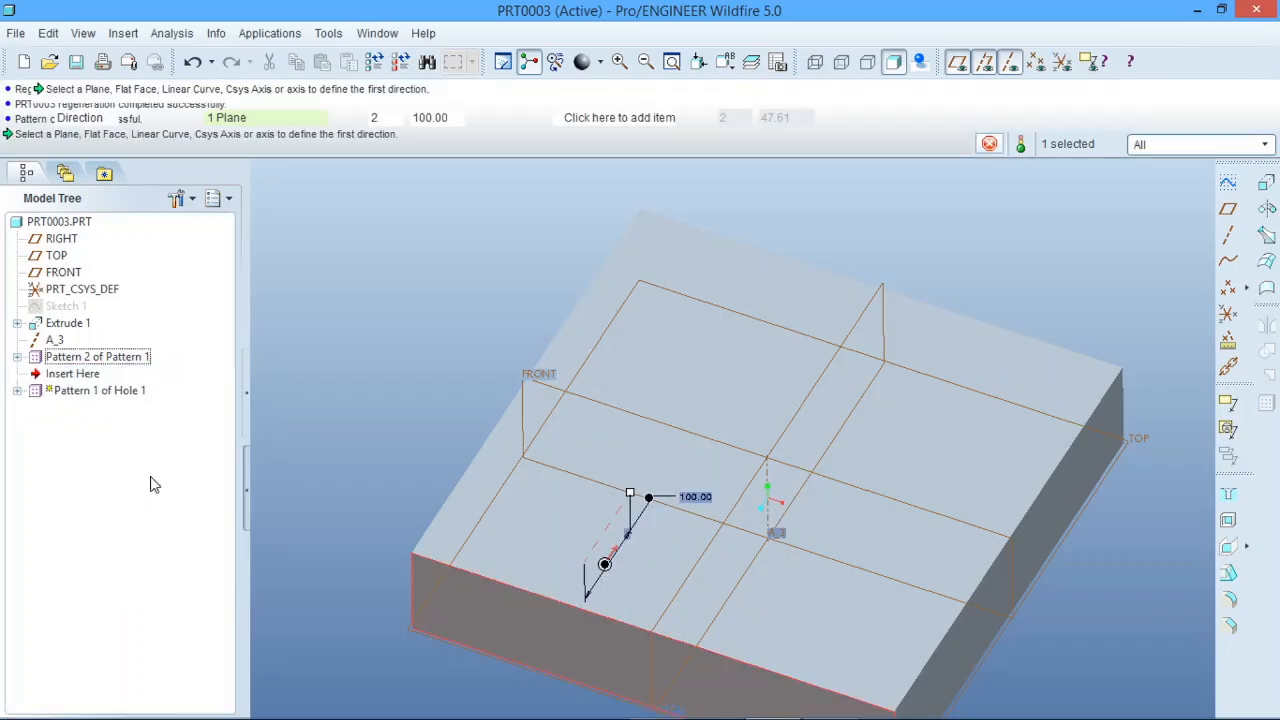
left_click_drag(631, 495, 688, 411)
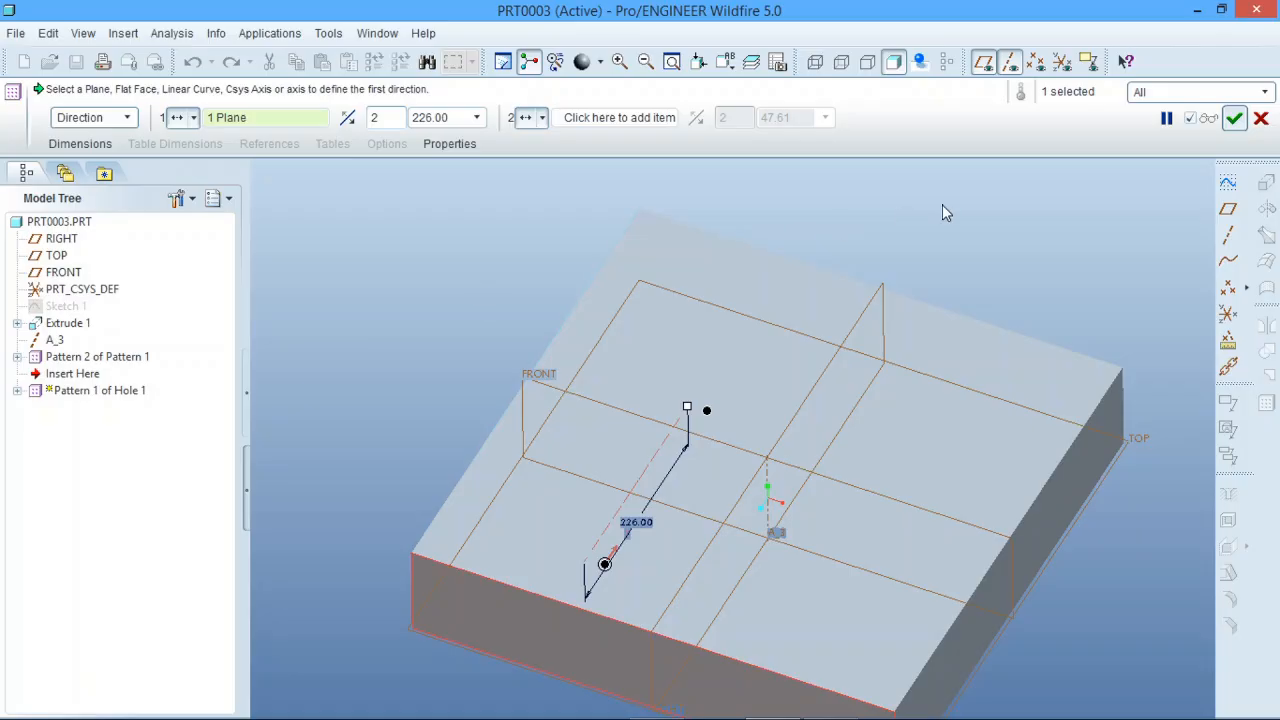
left_click(1234, 118)
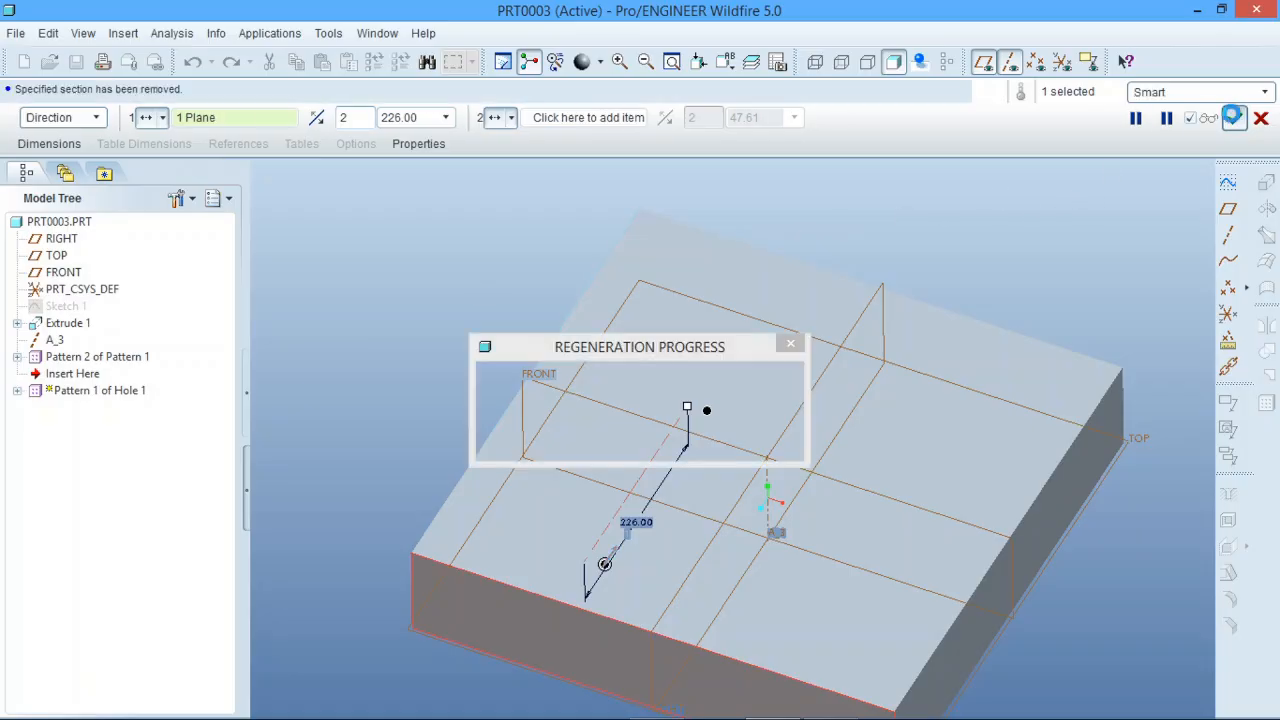
left_click(1072, 195)
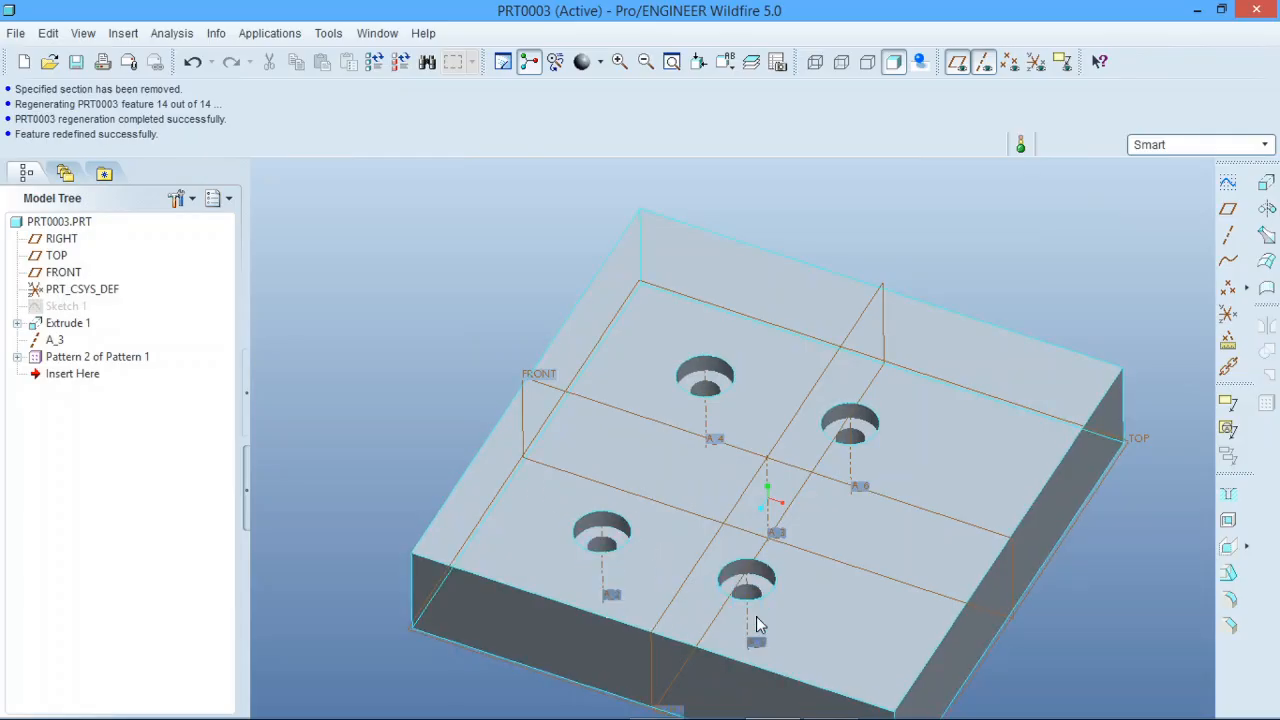
Step: Redefine Pattern 2 of Pattern 1 with a spacing of 197
left_click(81, 356)
right_click(83, 357)
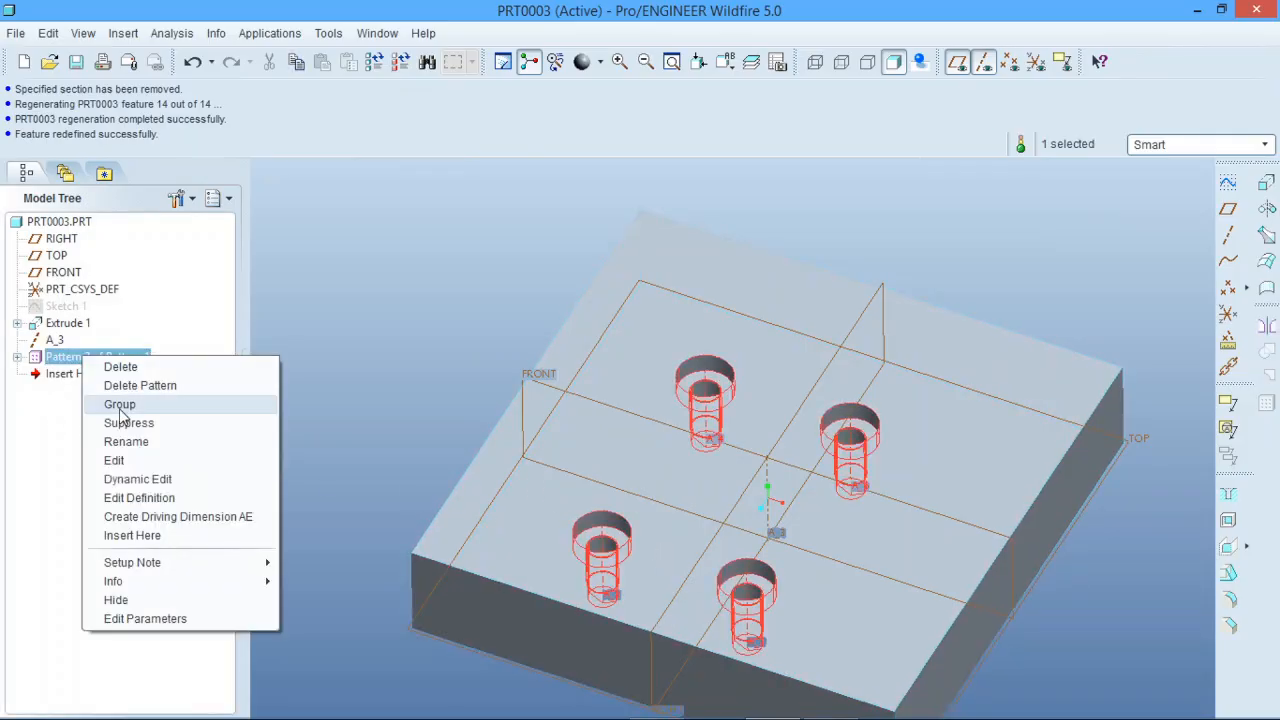
left_click(140, 498)
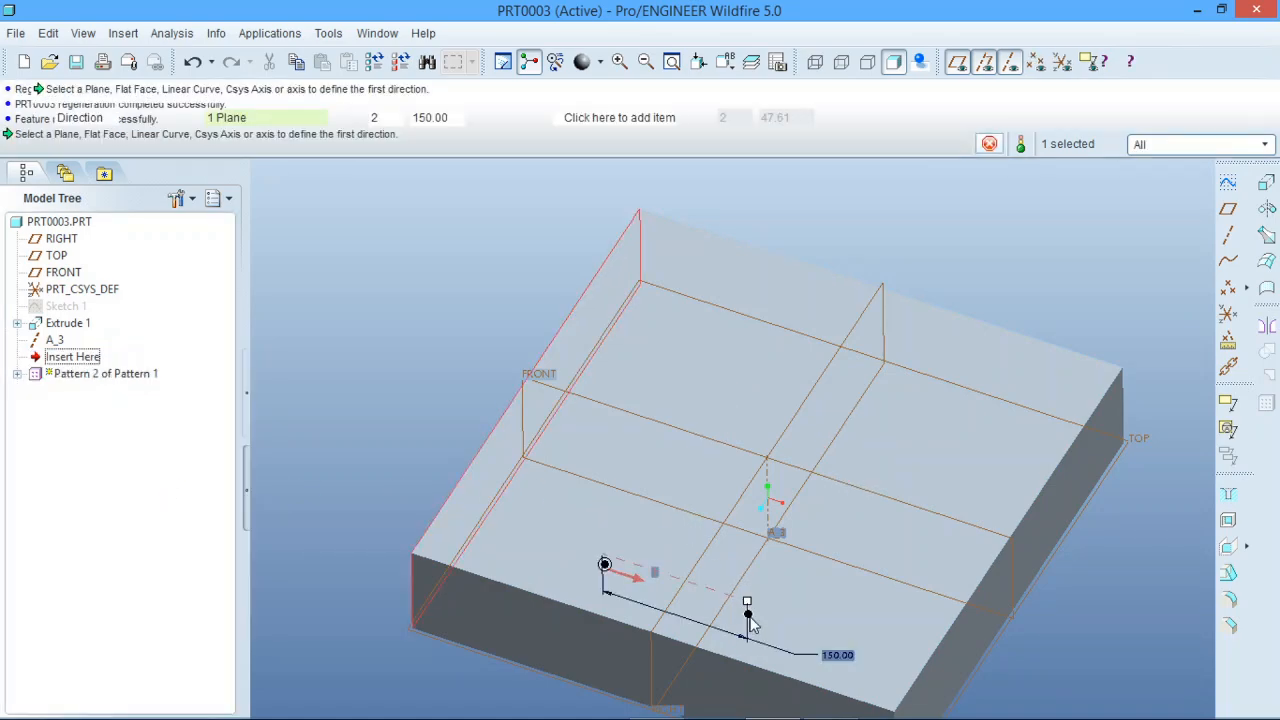
left_click_drag(754, 606, 793, 619)
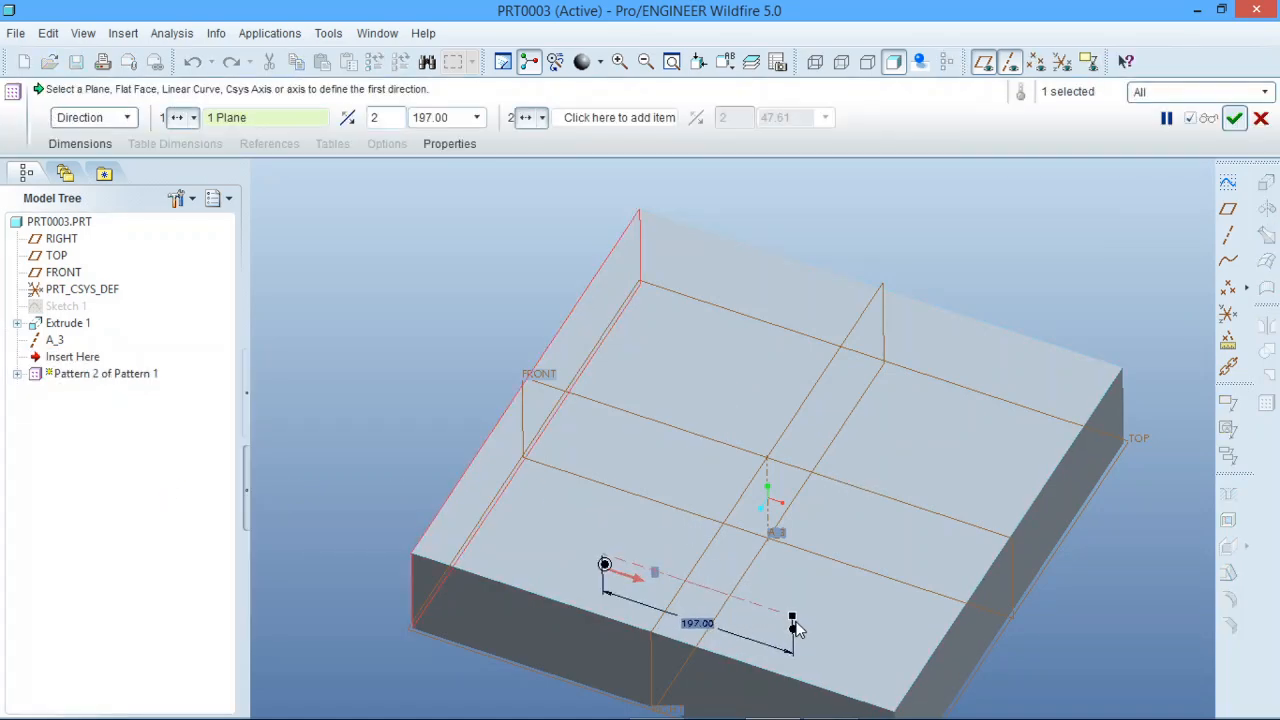
left_click(1234, 118)
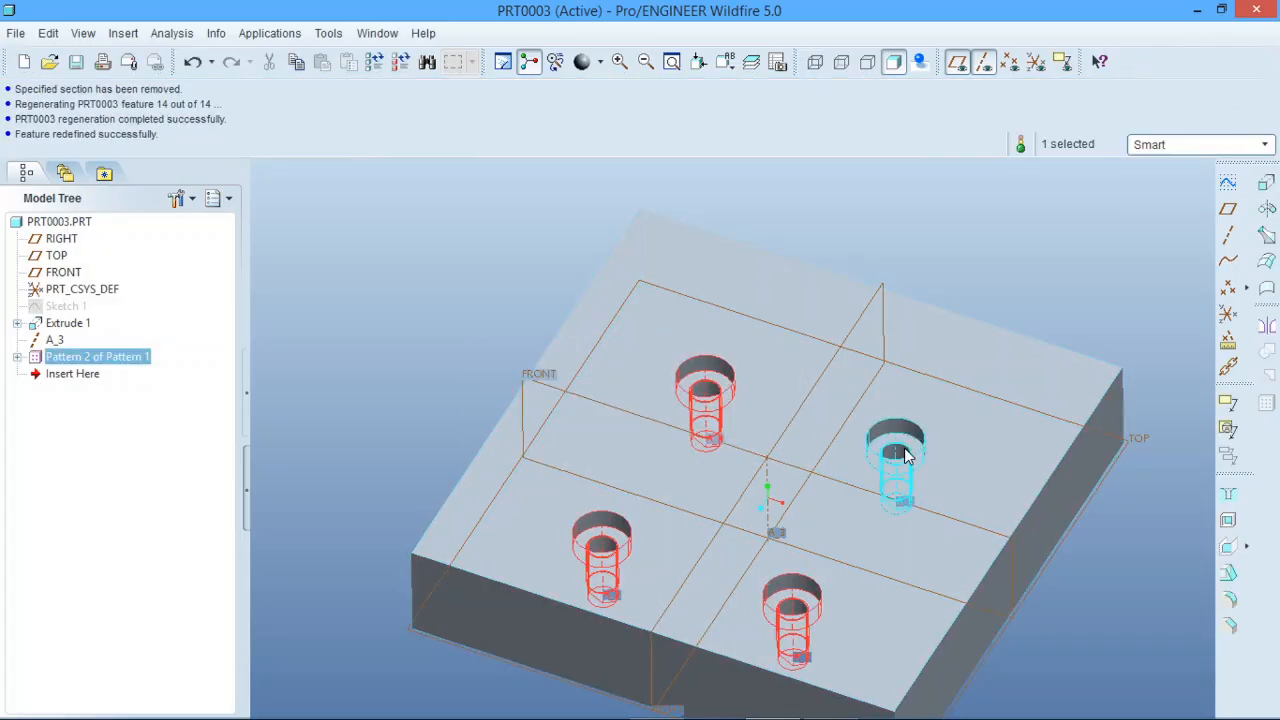
left_click(353, 292)
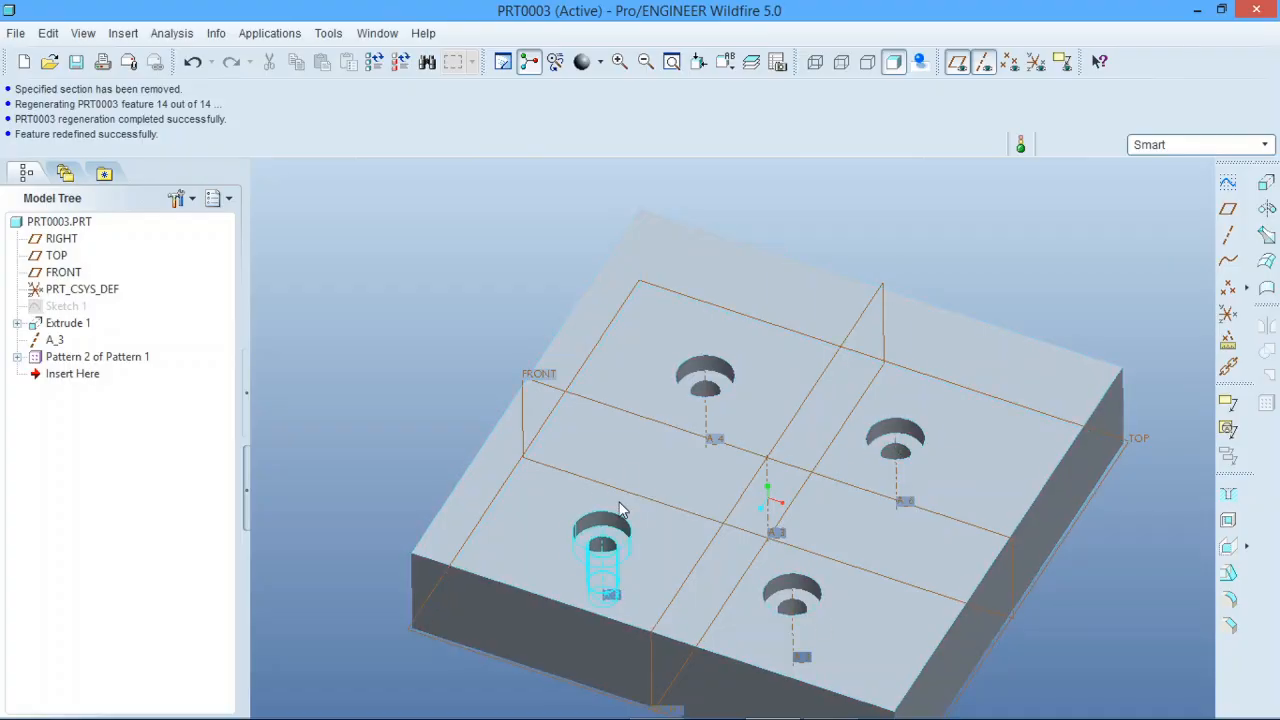
scroll(800, 440, "up", 3)
scroll(731, 496, "down", 2)
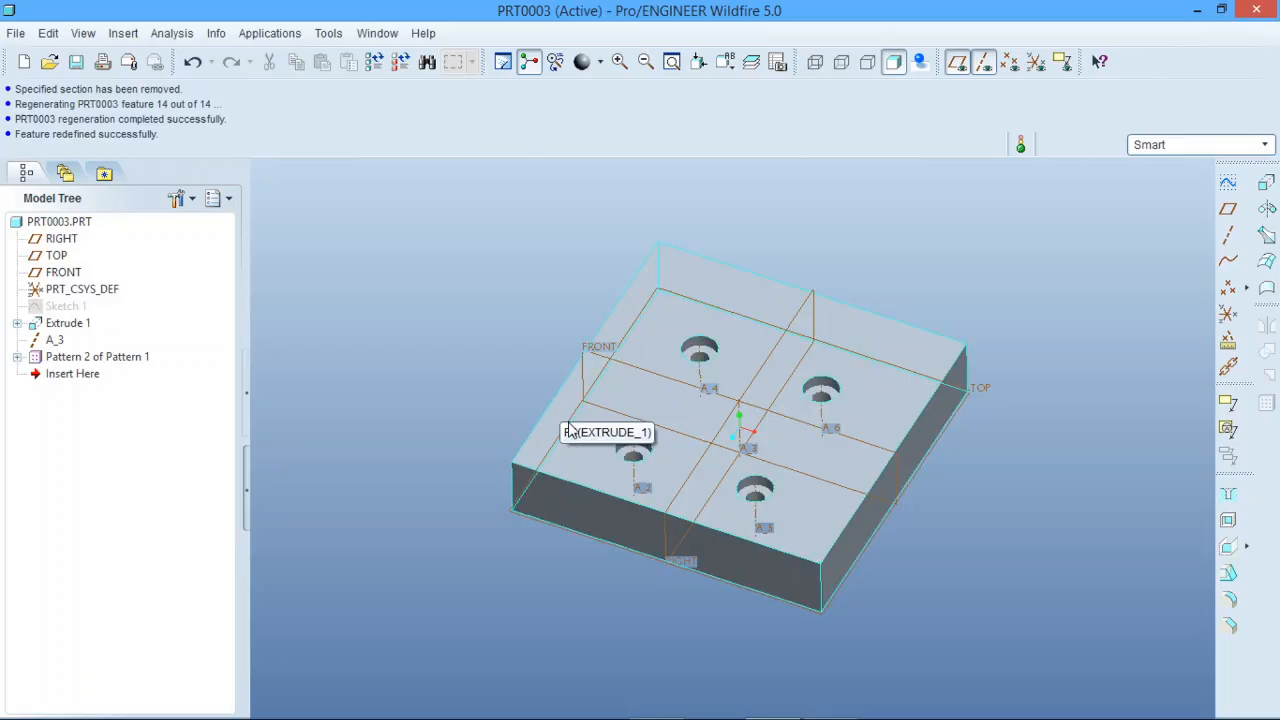
Step: Undo the spacing changes and both direction patterns, returning the block to the single Hole 1
left_click(90, 357)
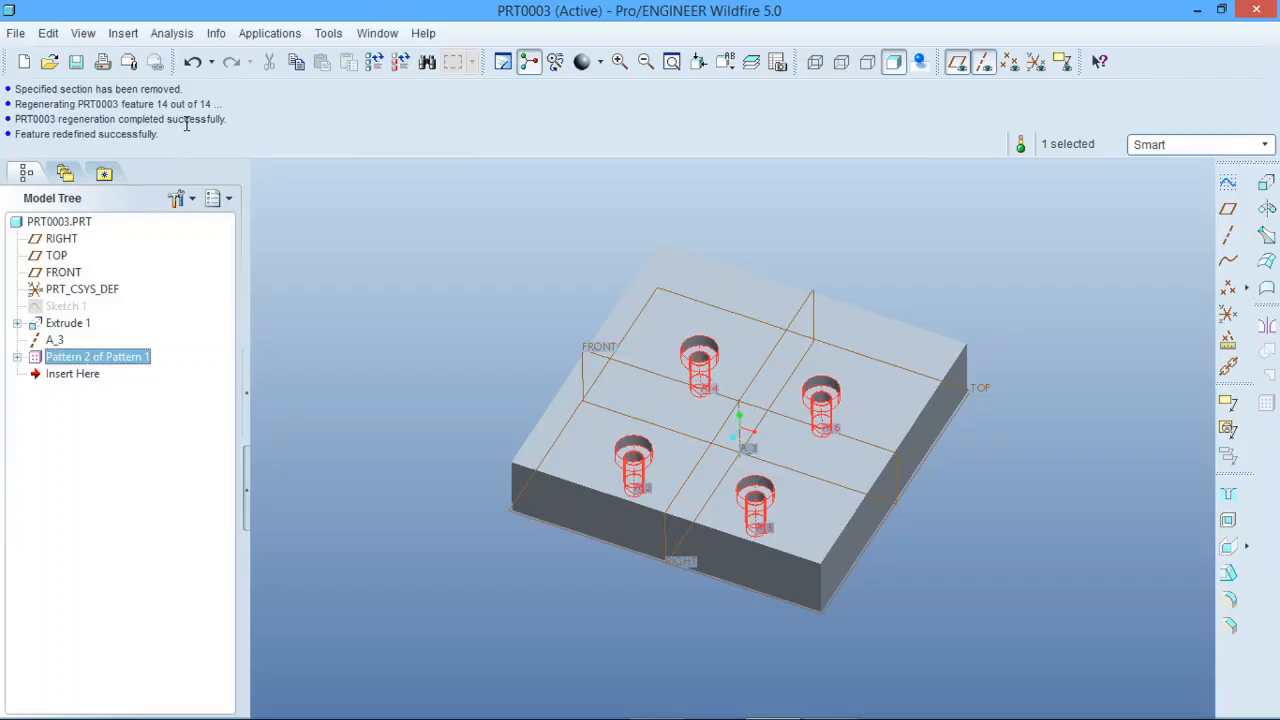
left_click(194, 62)
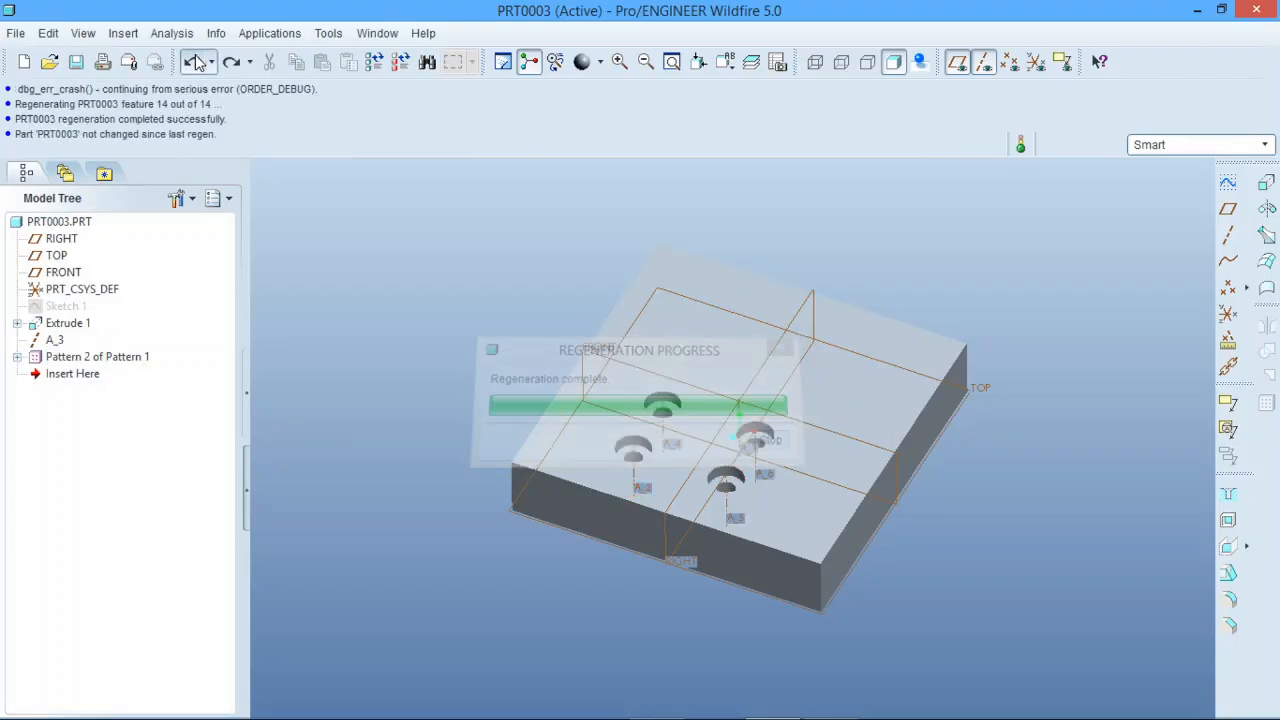
left_click(194, 62)
left_click(194, 62)
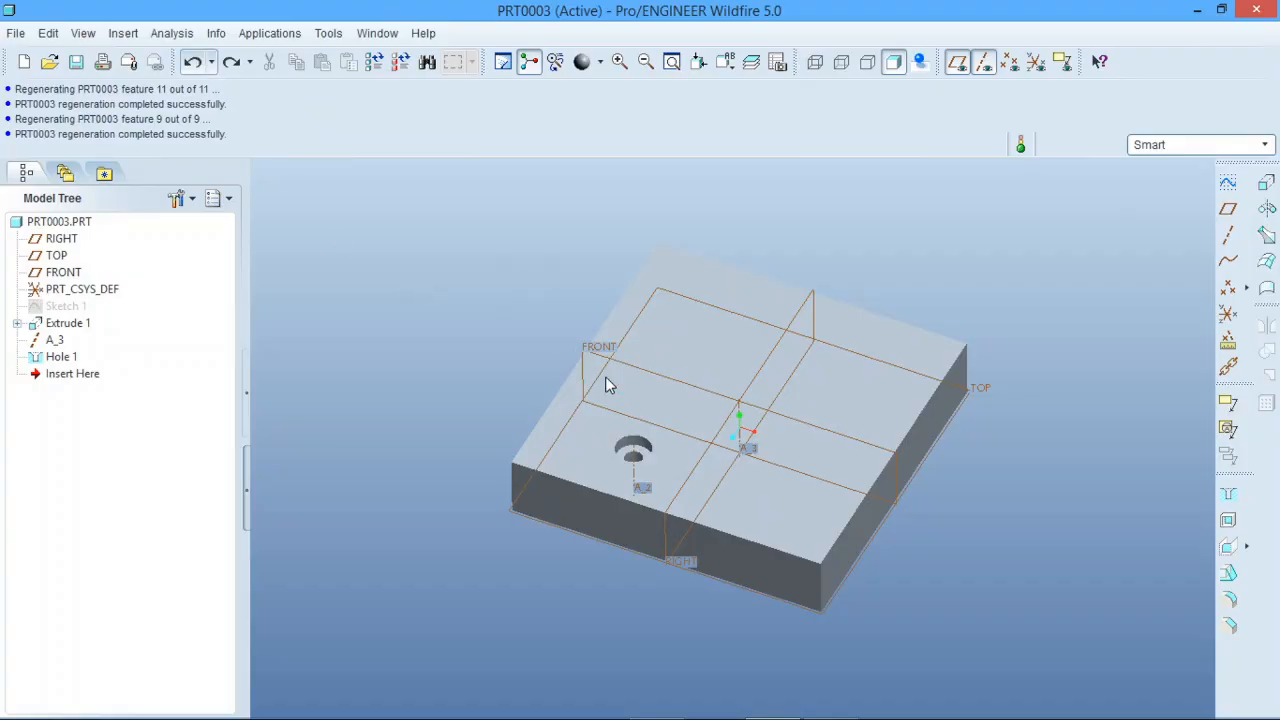
Step: Start a sketch on the block's top face and add the surface of Hole 1 as a sketch reference
left_click(1266, 208)
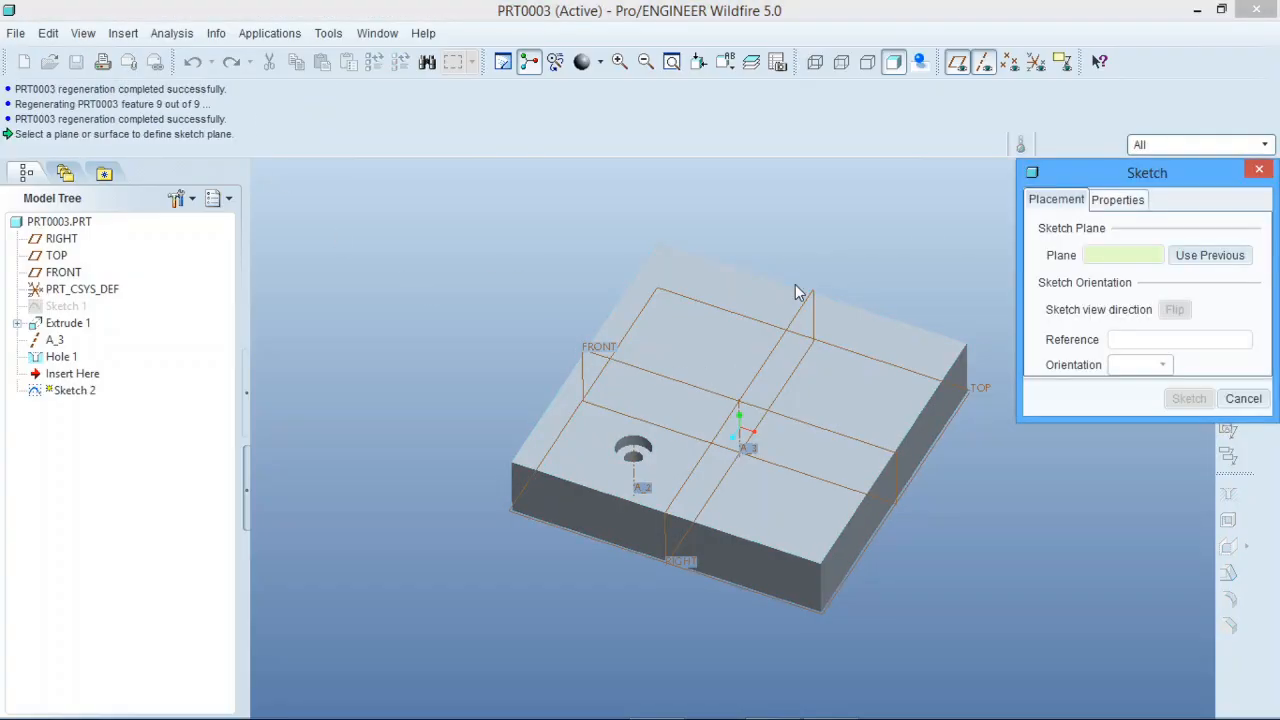
left_click(737, 349)
left_click(1195, 399)
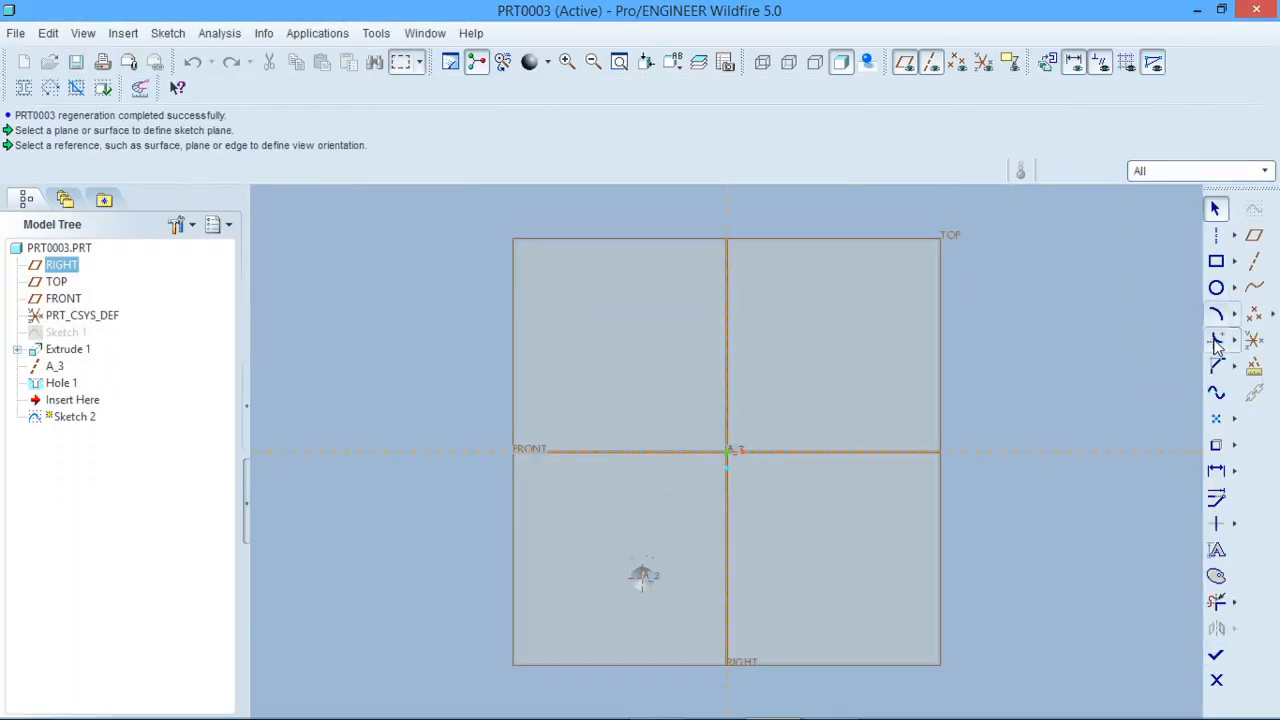
left_click(1216, 392)
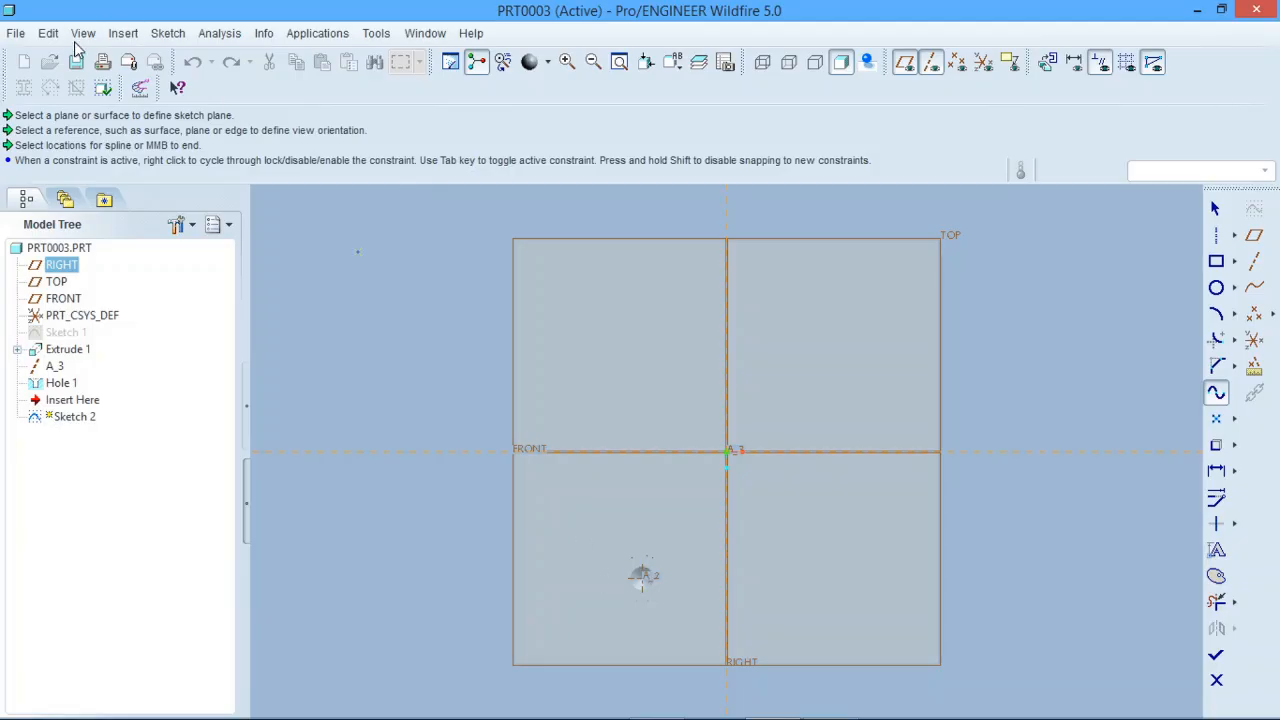
left_click(162, 35)
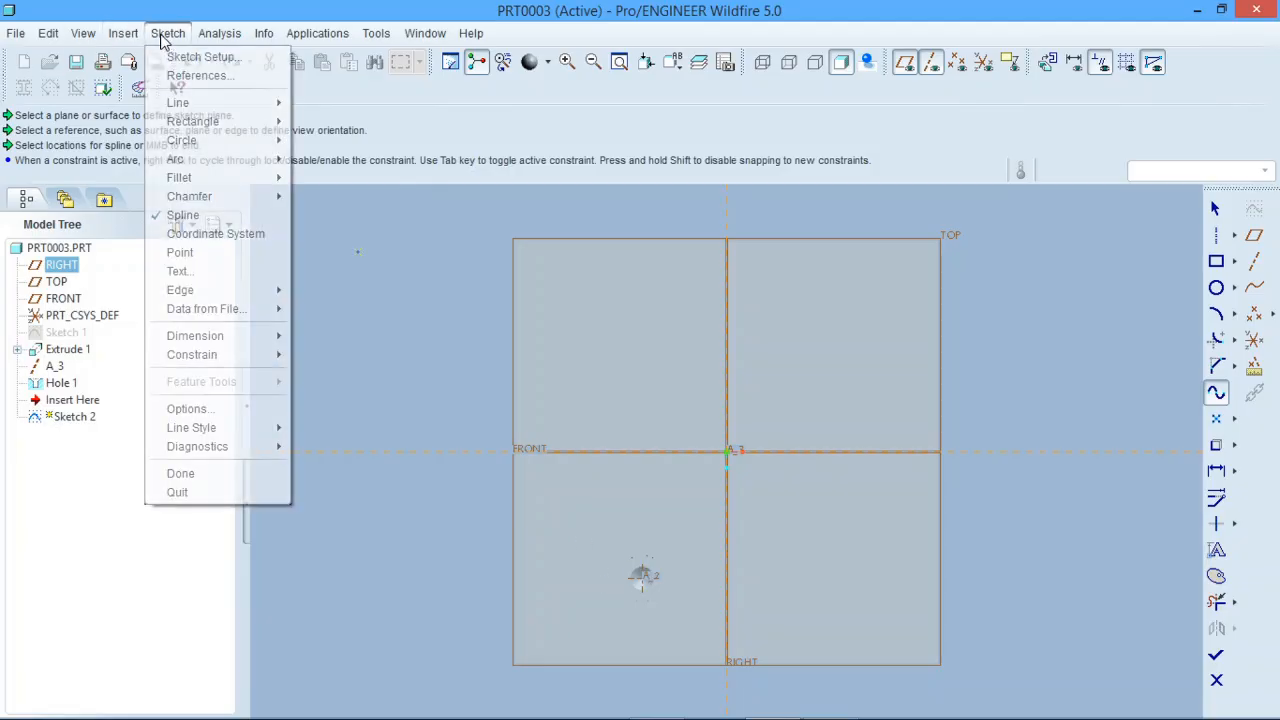
left_click(198, 76)
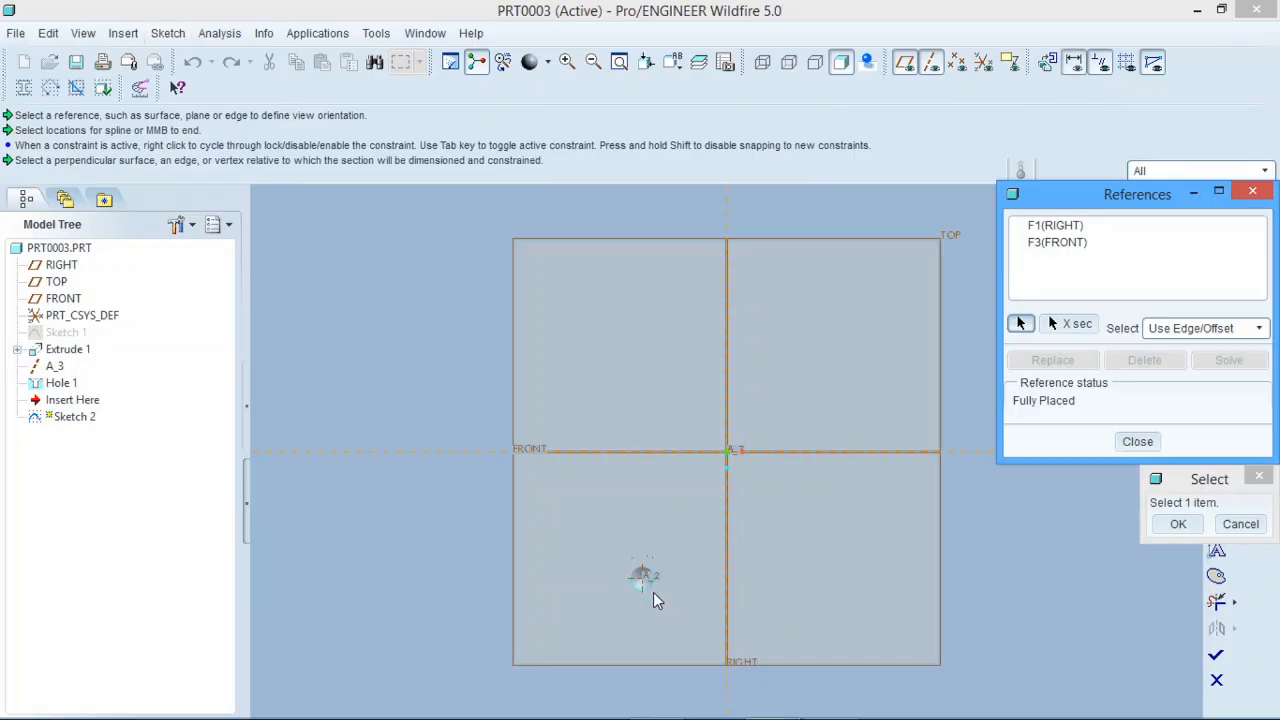
left_click(654, 592)
left_click(1188, 524)
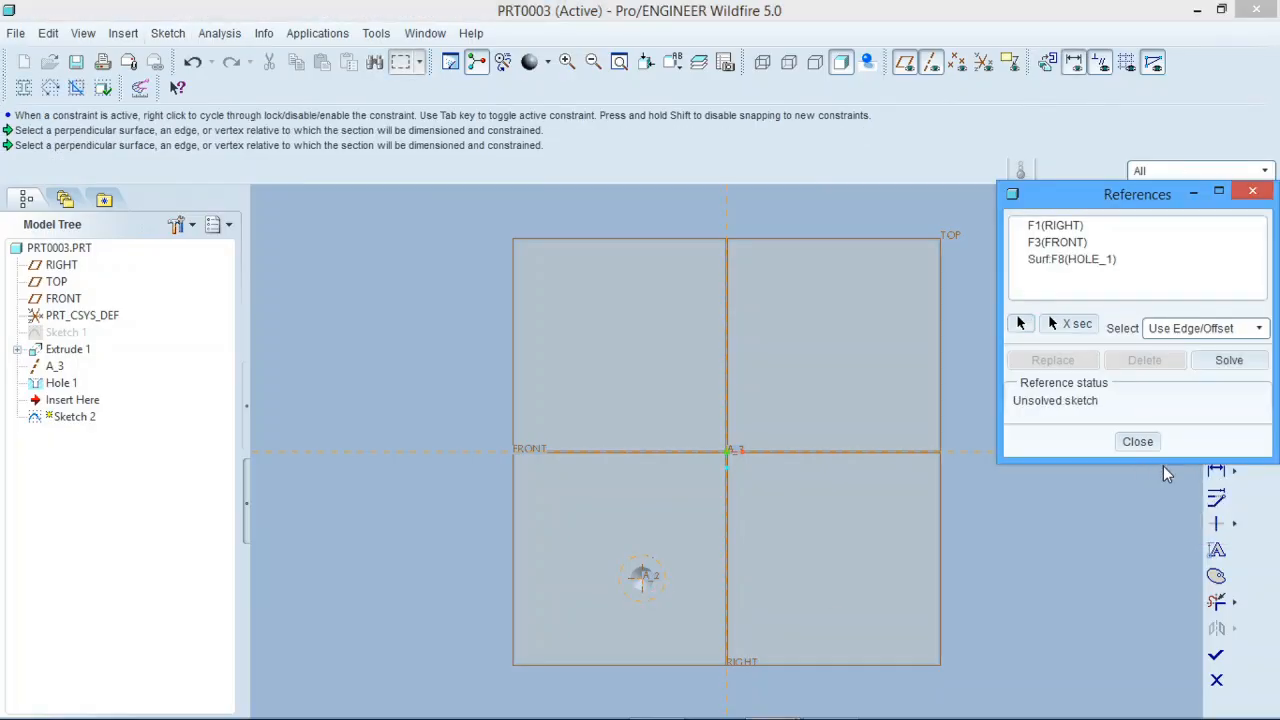
left_click(1145, 443)
Step: Sketch an S-shaped five-point spline from the hole's centre to the block's upper right area and finish the sketch
left_click(1217, 392)
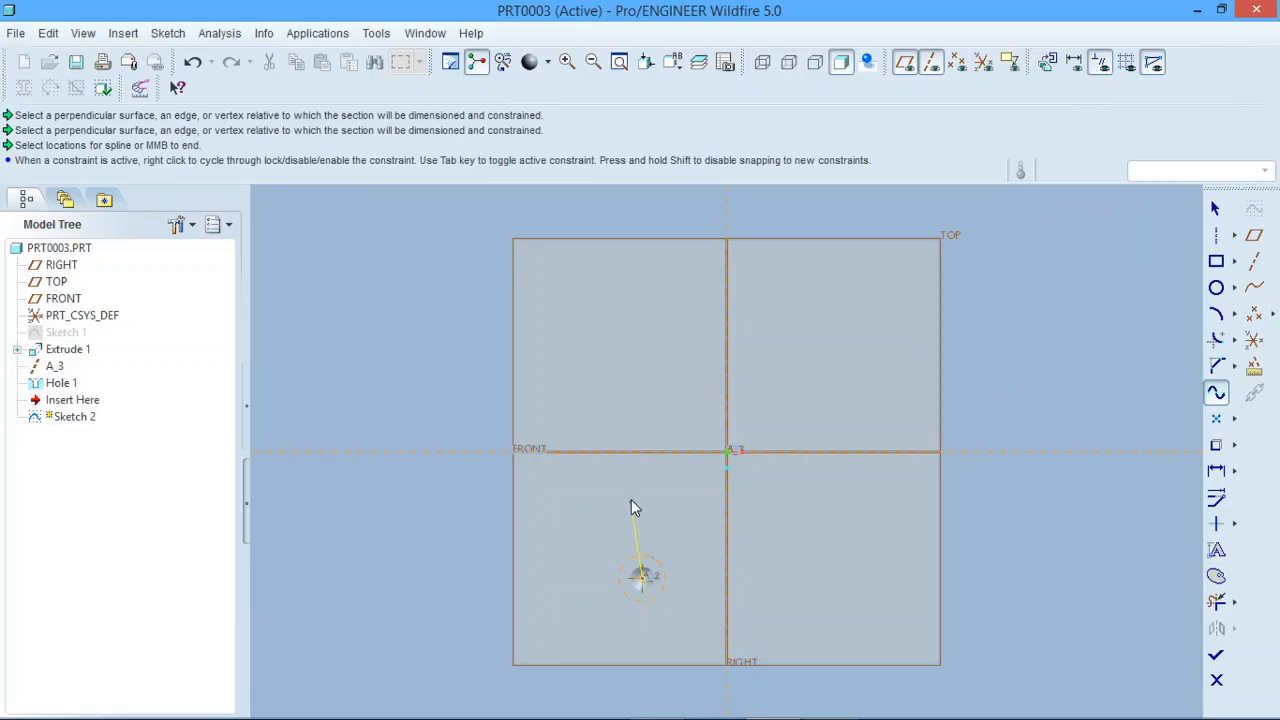
left_click(644, 420)
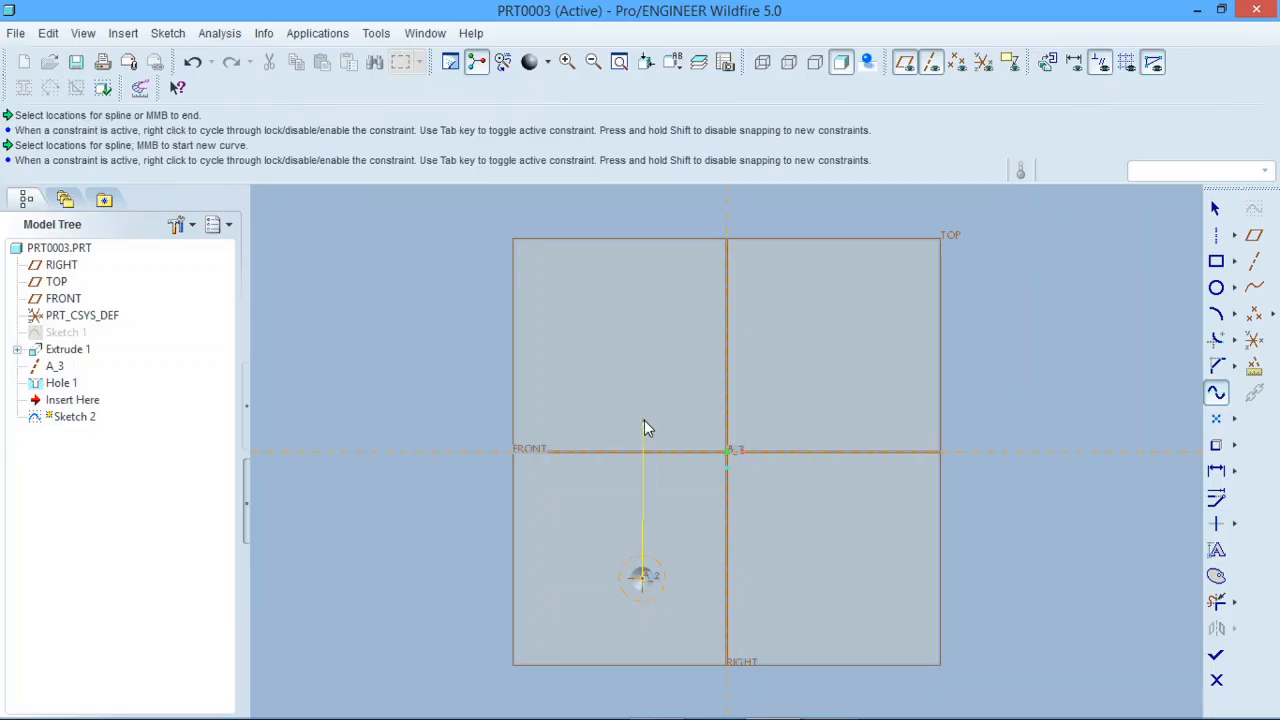
left_click(707, 399)
left_click(804, 406)
left_click(832, 312)
left_click(1217, 208)
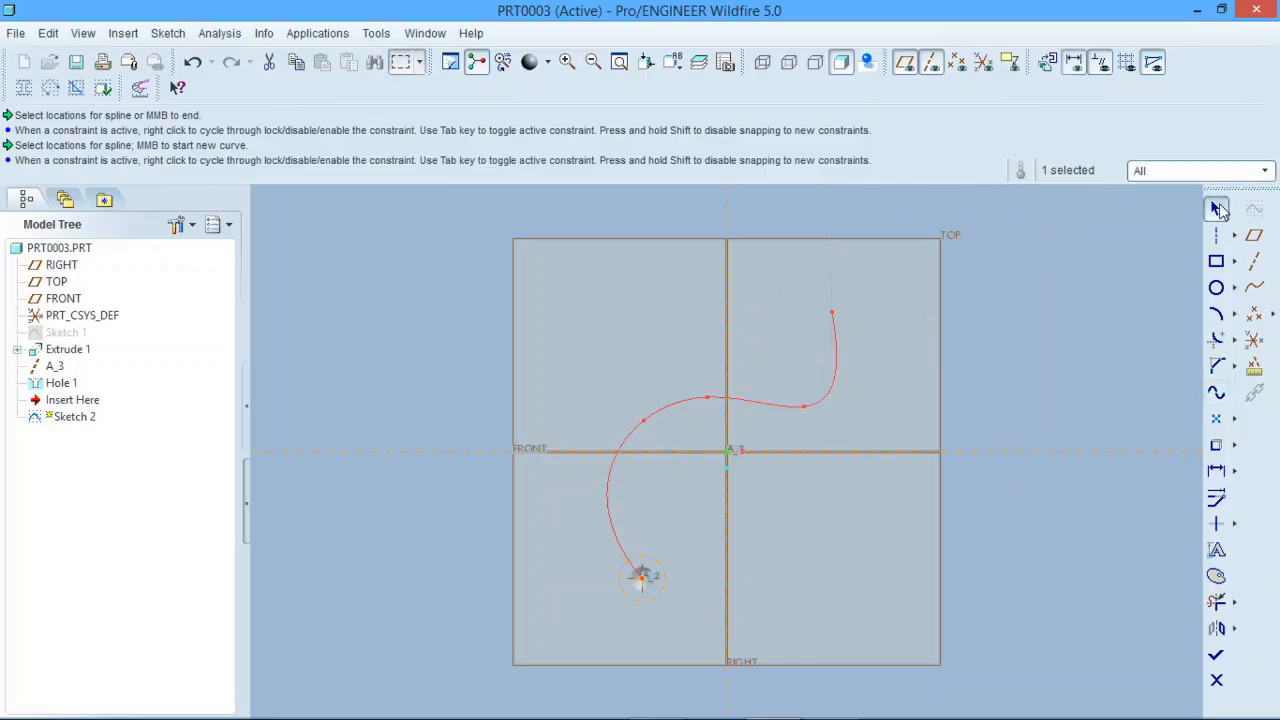
left_click(1216, 655)
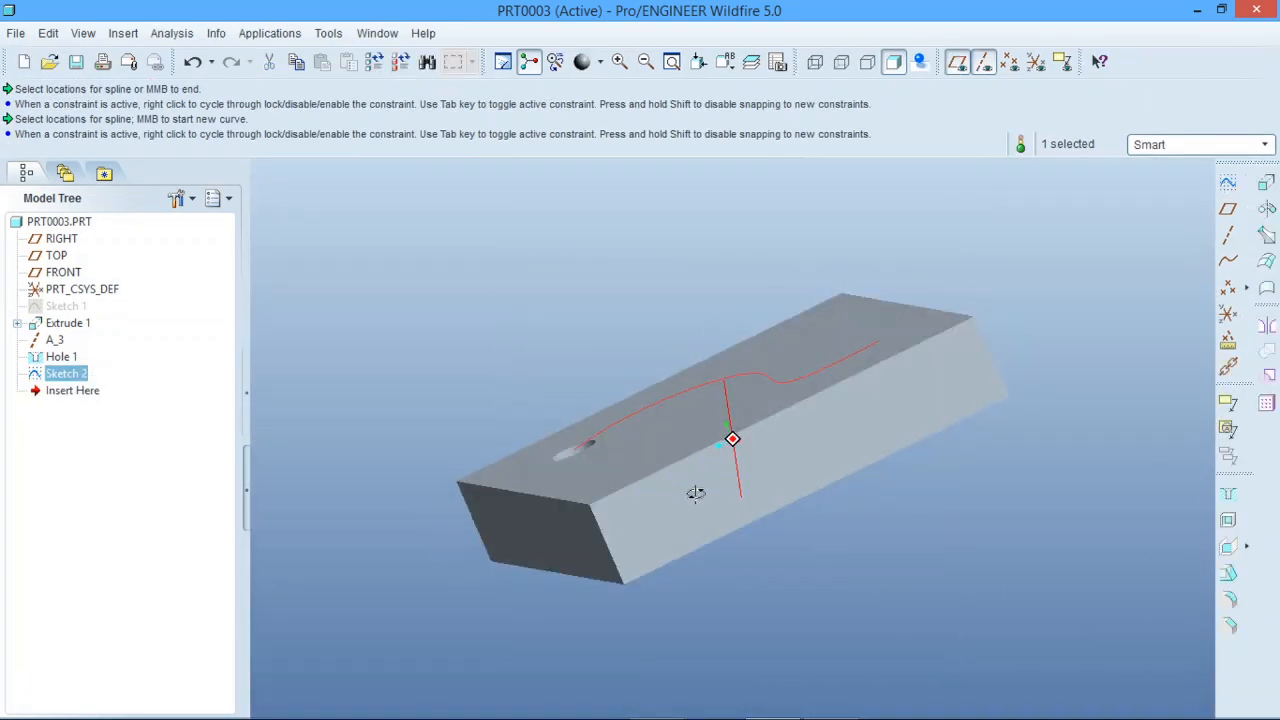
left_click(305, 440)
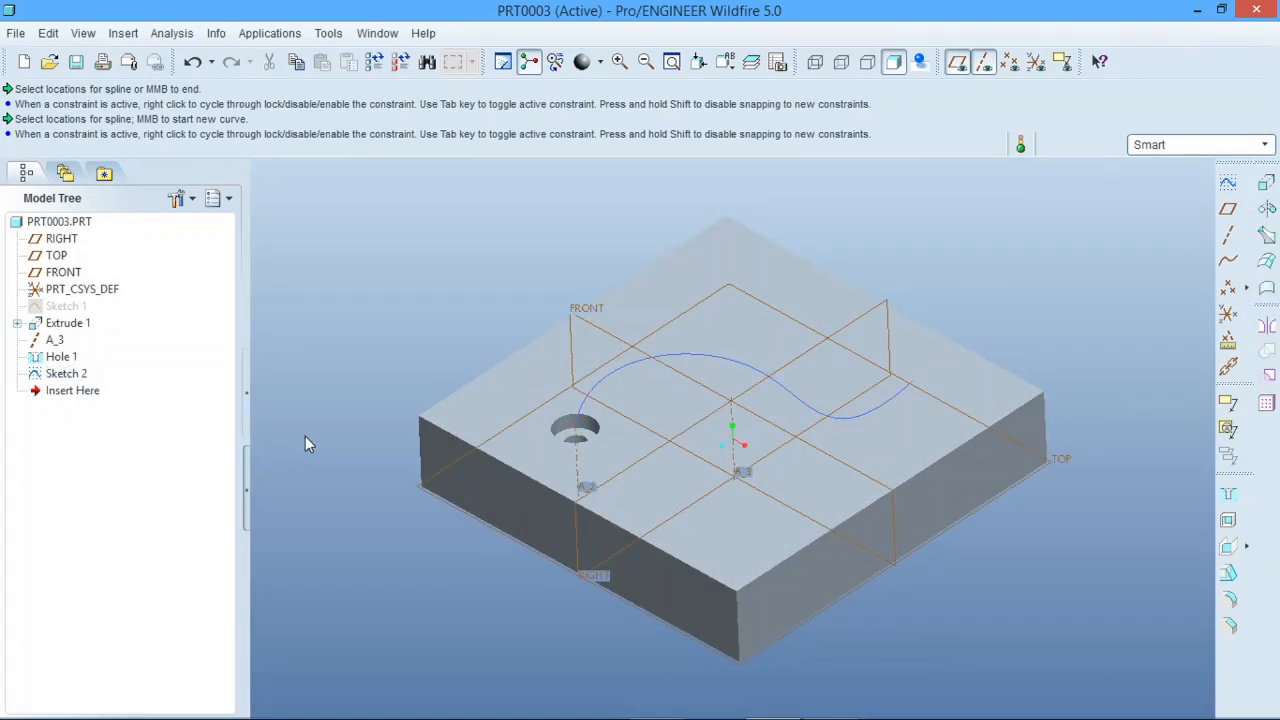
left_click(68, 358)
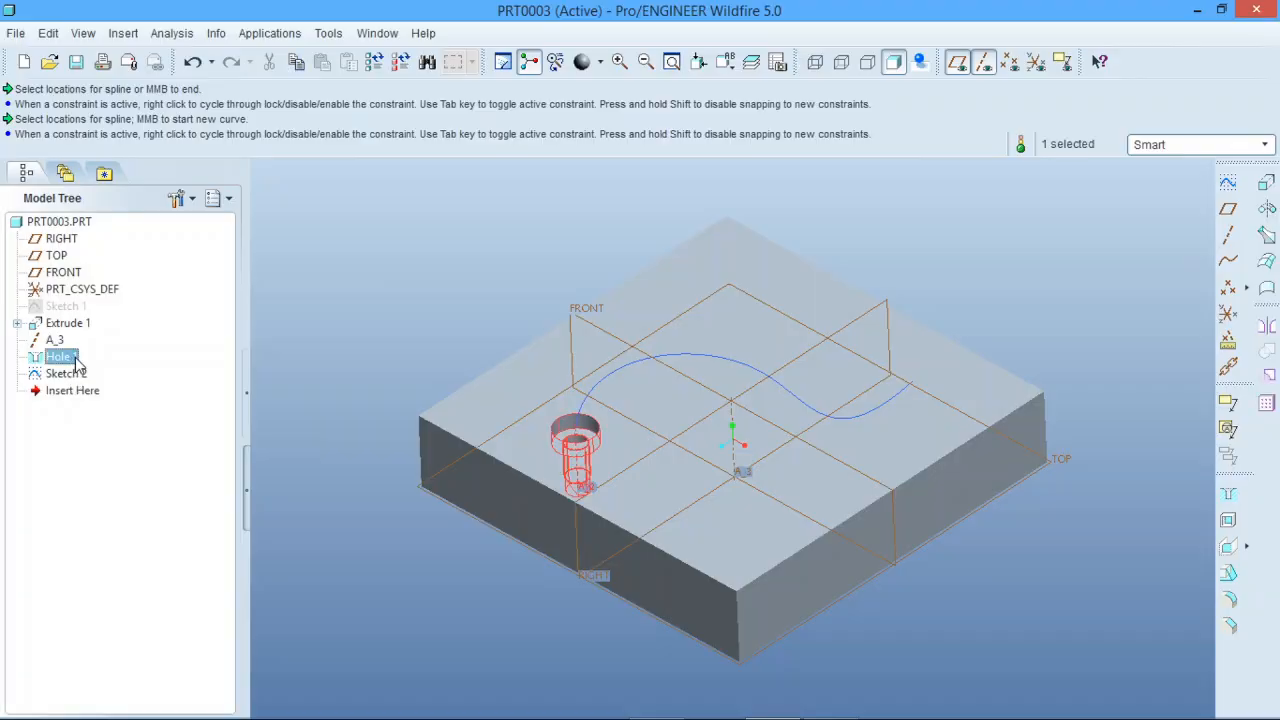
left_click(1266, 403)
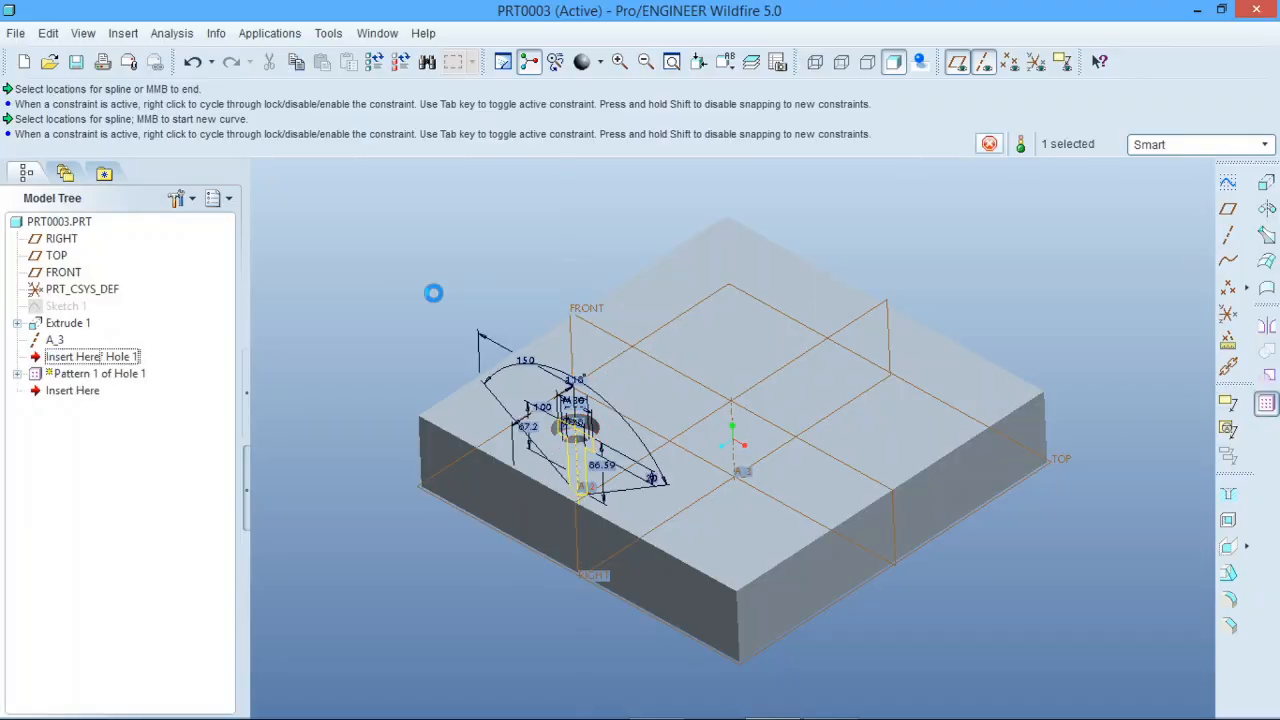
left_click(92, 118)
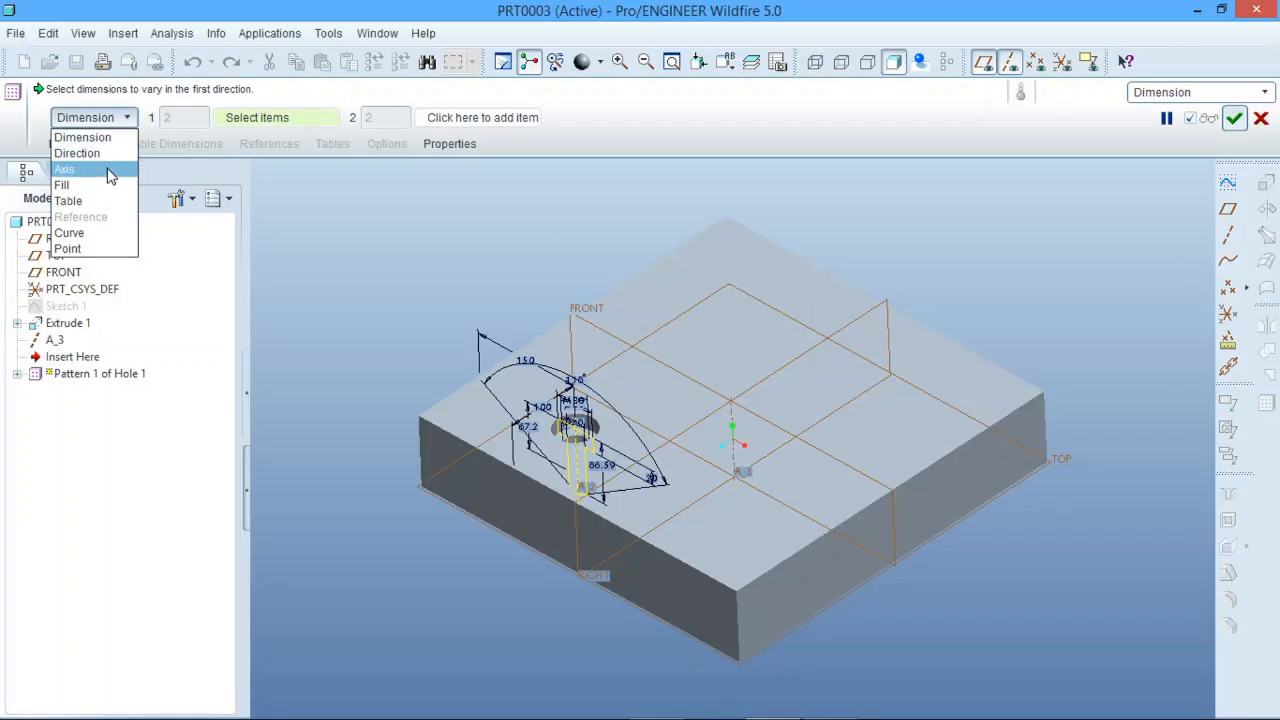
left_click(100, 228)
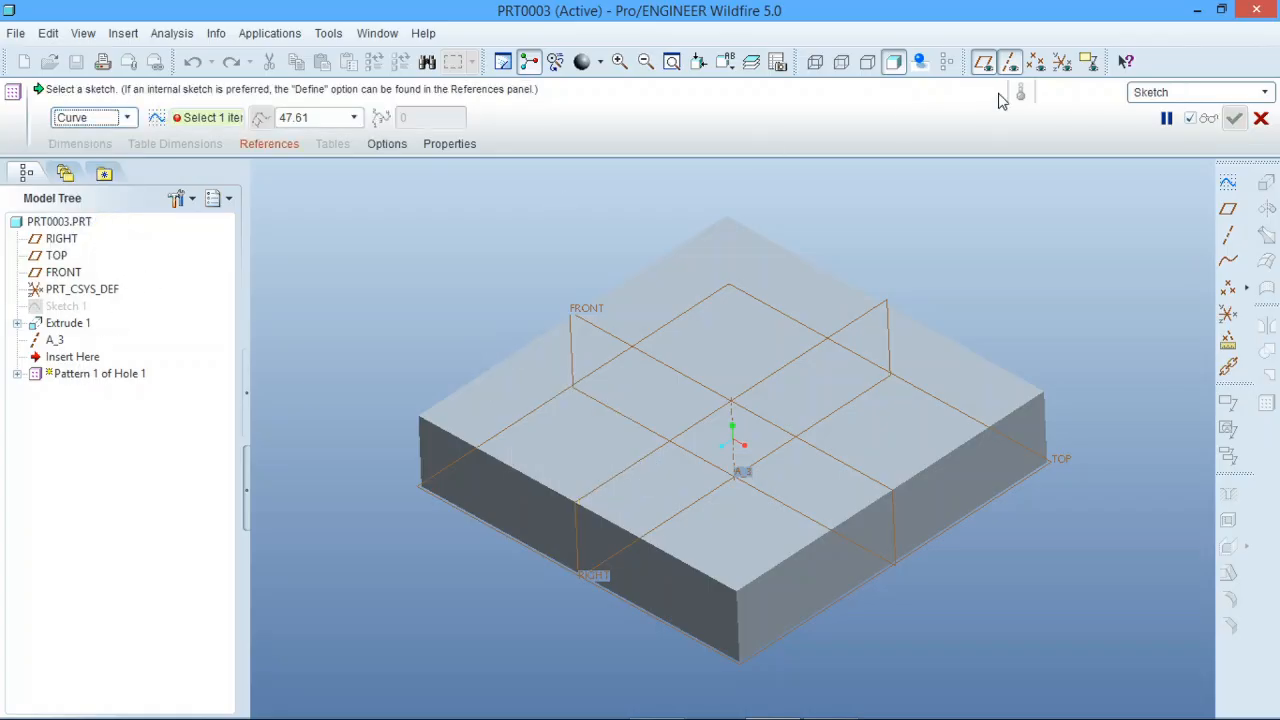
left_click(1166, 118)
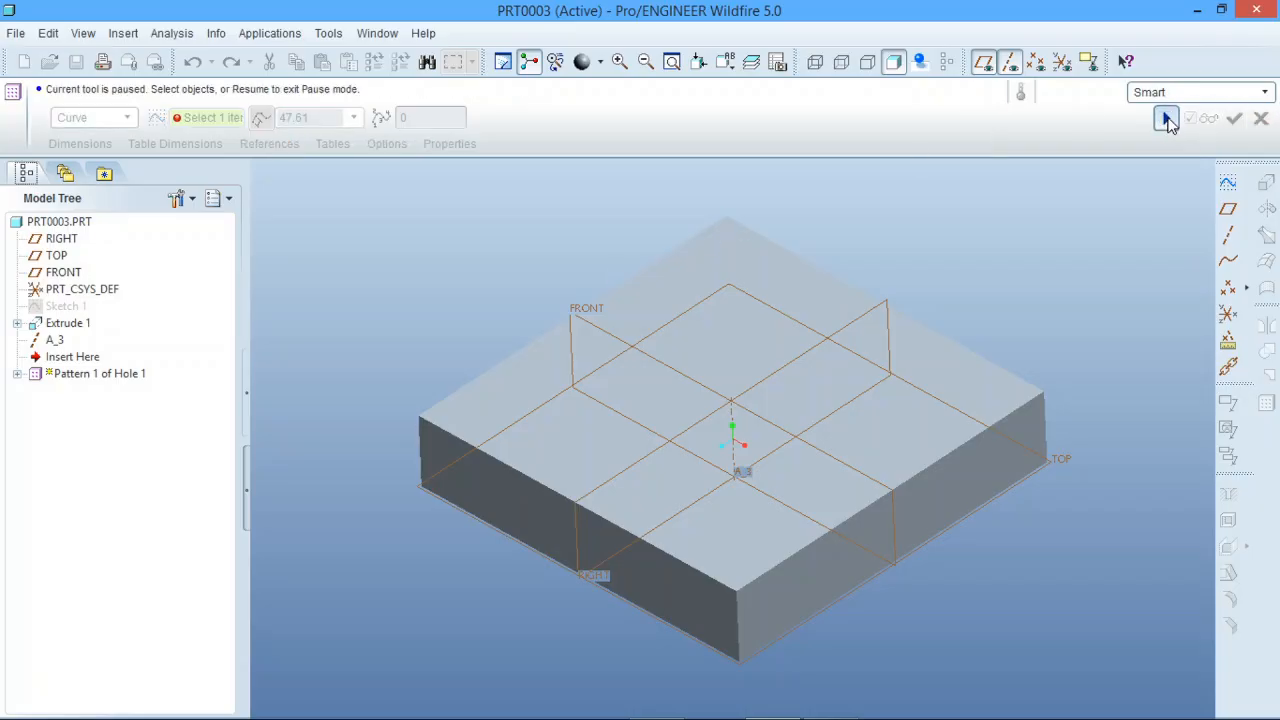
left_click(1166, 119)
left_click(1261, 118)
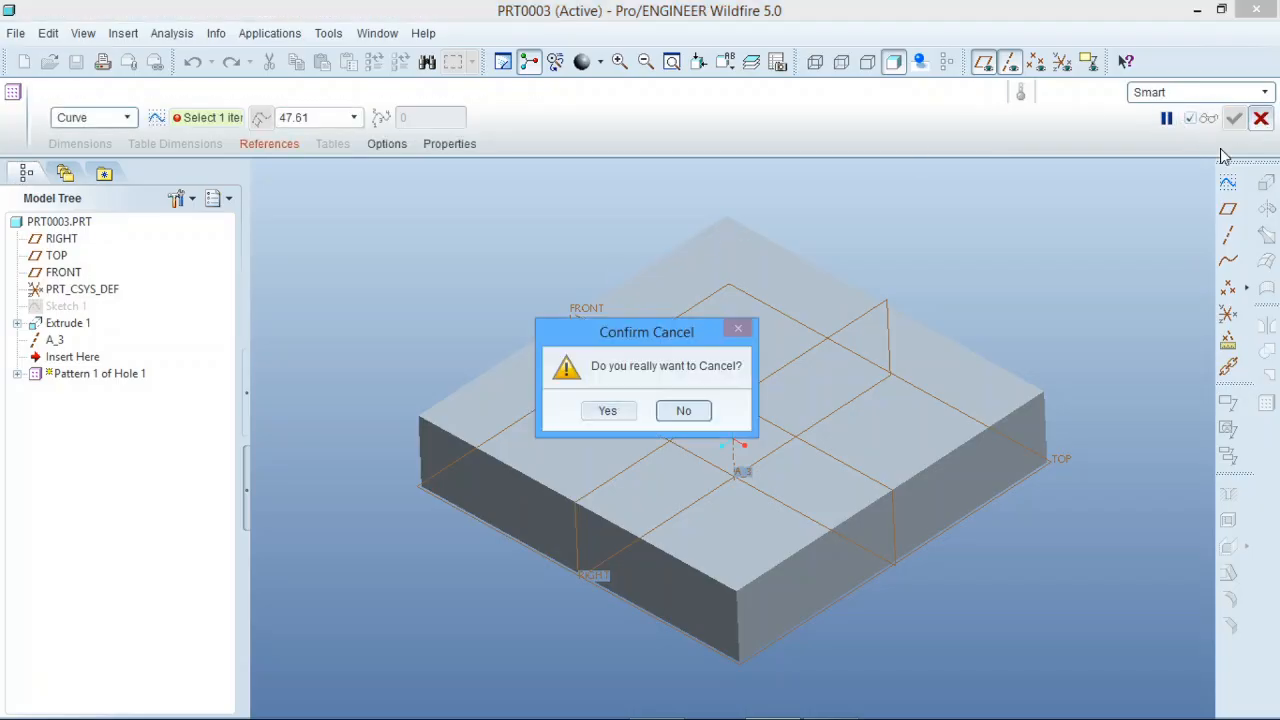
left_click(615, 412)
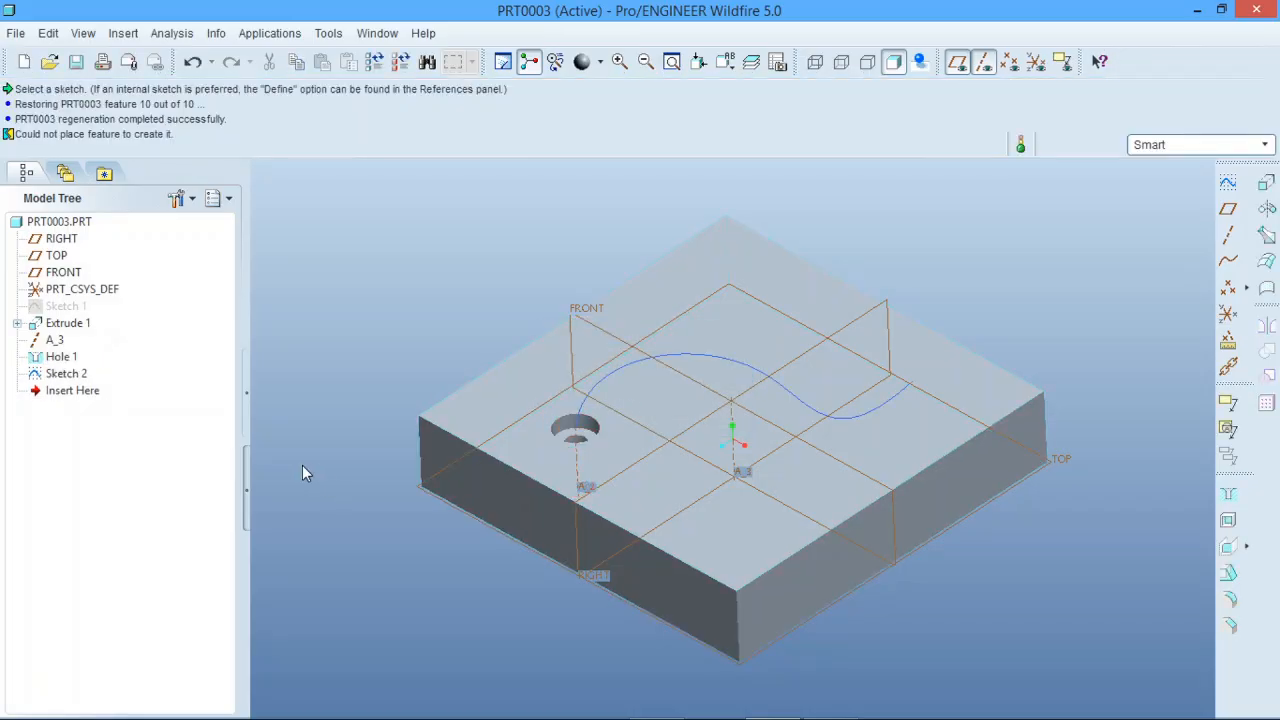
Step: Try to reorder Sketch 2 ahead of Hole 1 in the model tree
left_click(67, 376)
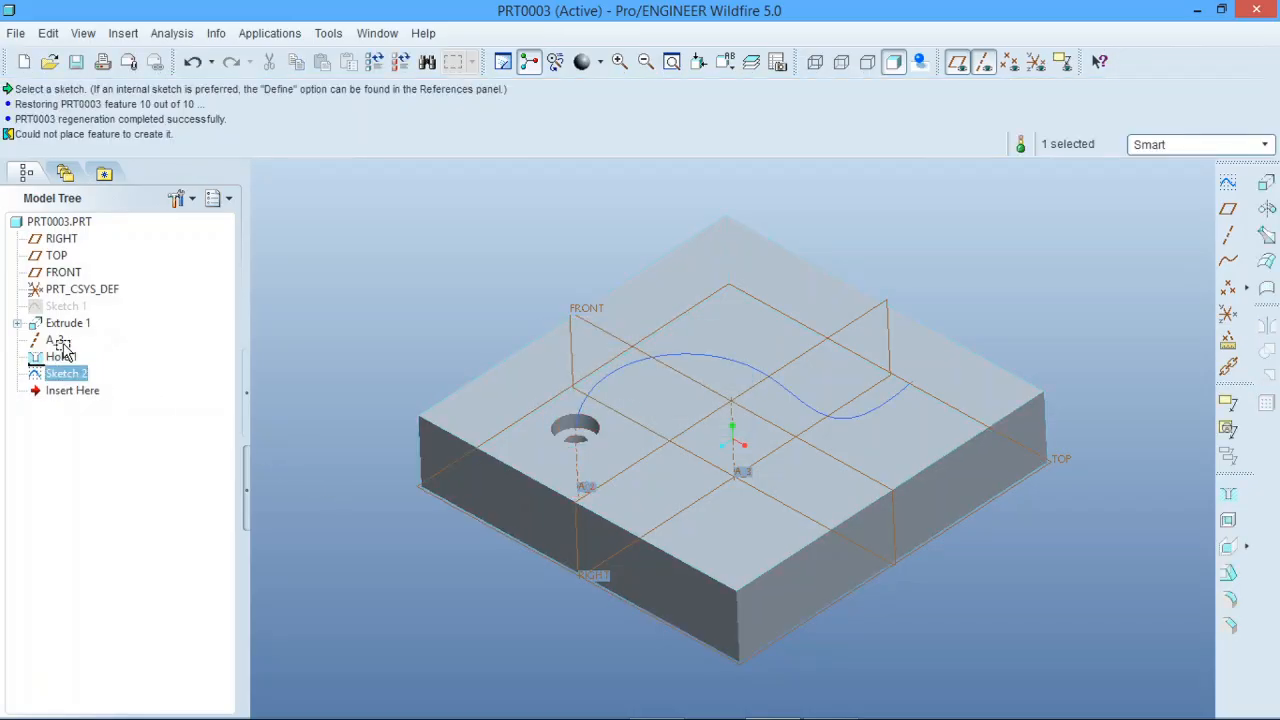
left_click_drag(63, 346, 156, 352)
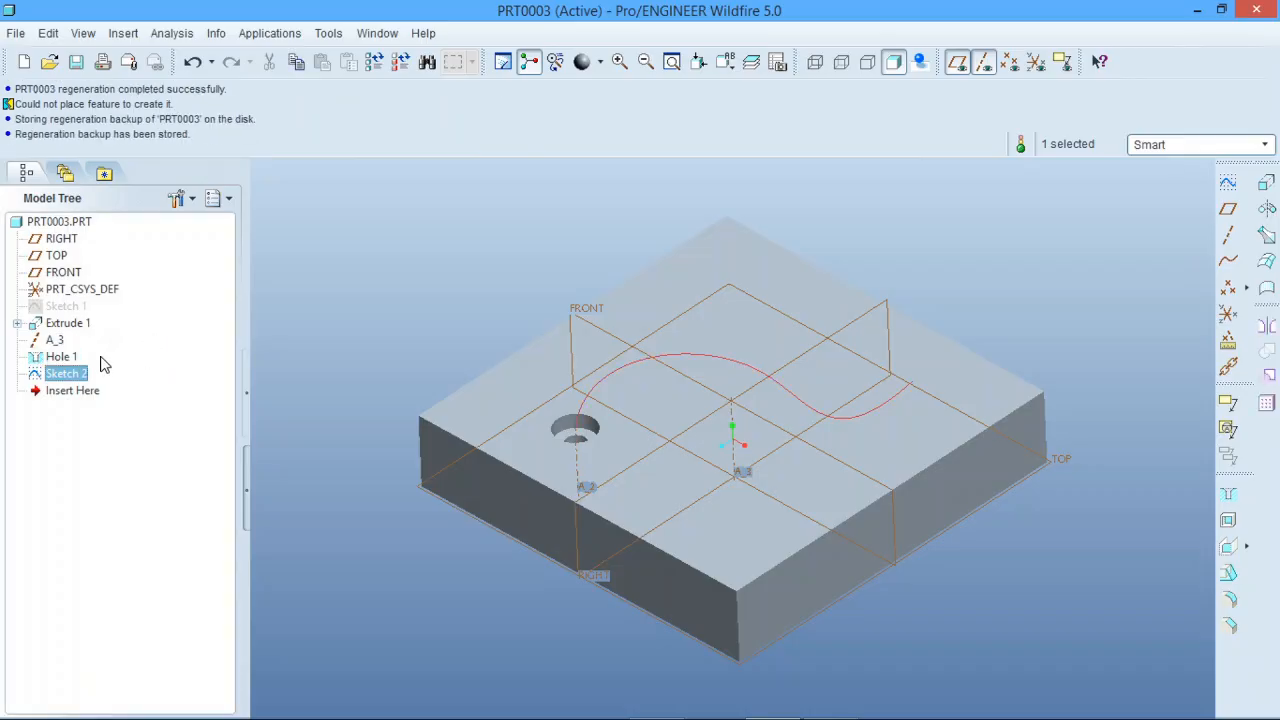
Step: Suppress Hole 1 without suppressing its child Sketch 2, and accept the regeneration result
left_click(64, 359)
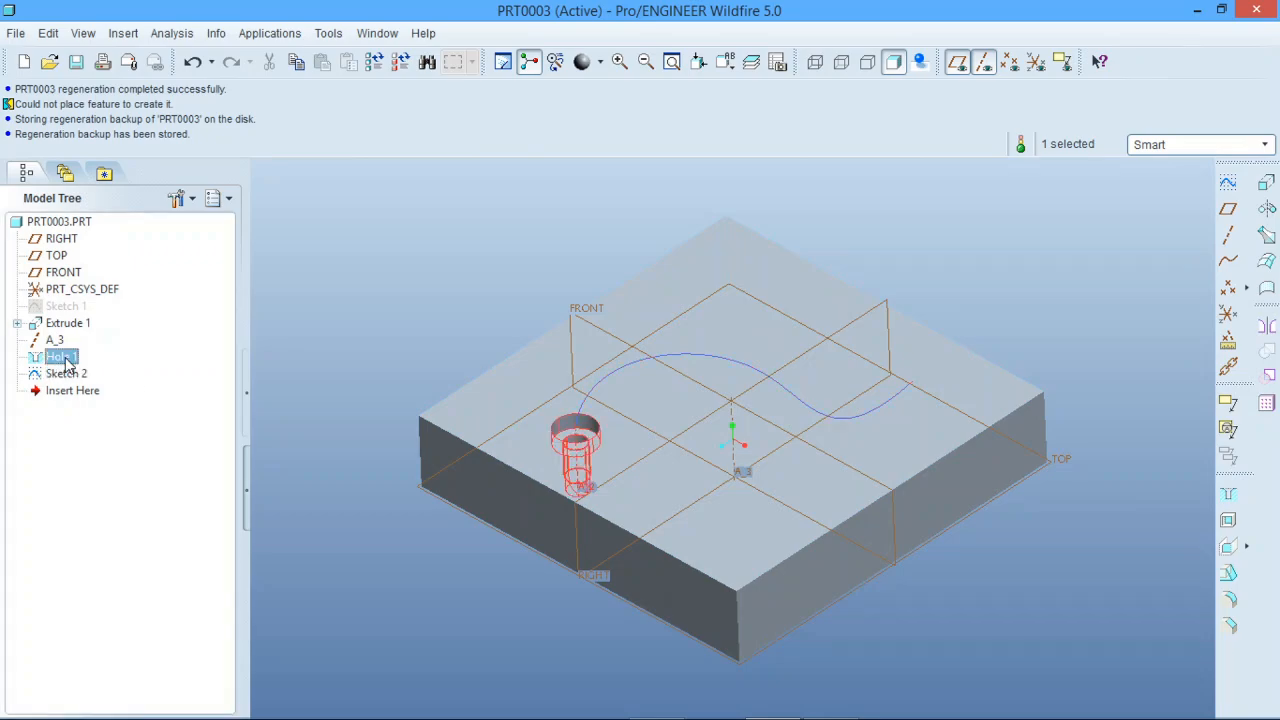
right_click(66, 361)
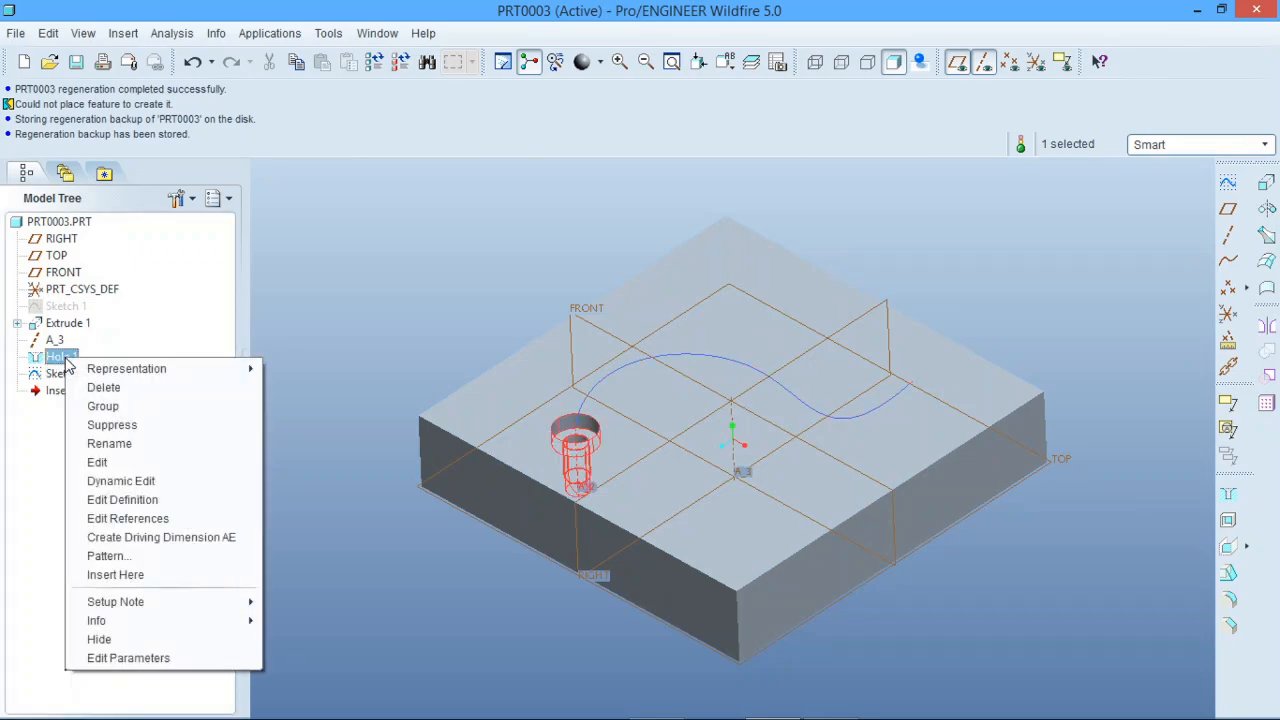
left_click(128, 427)
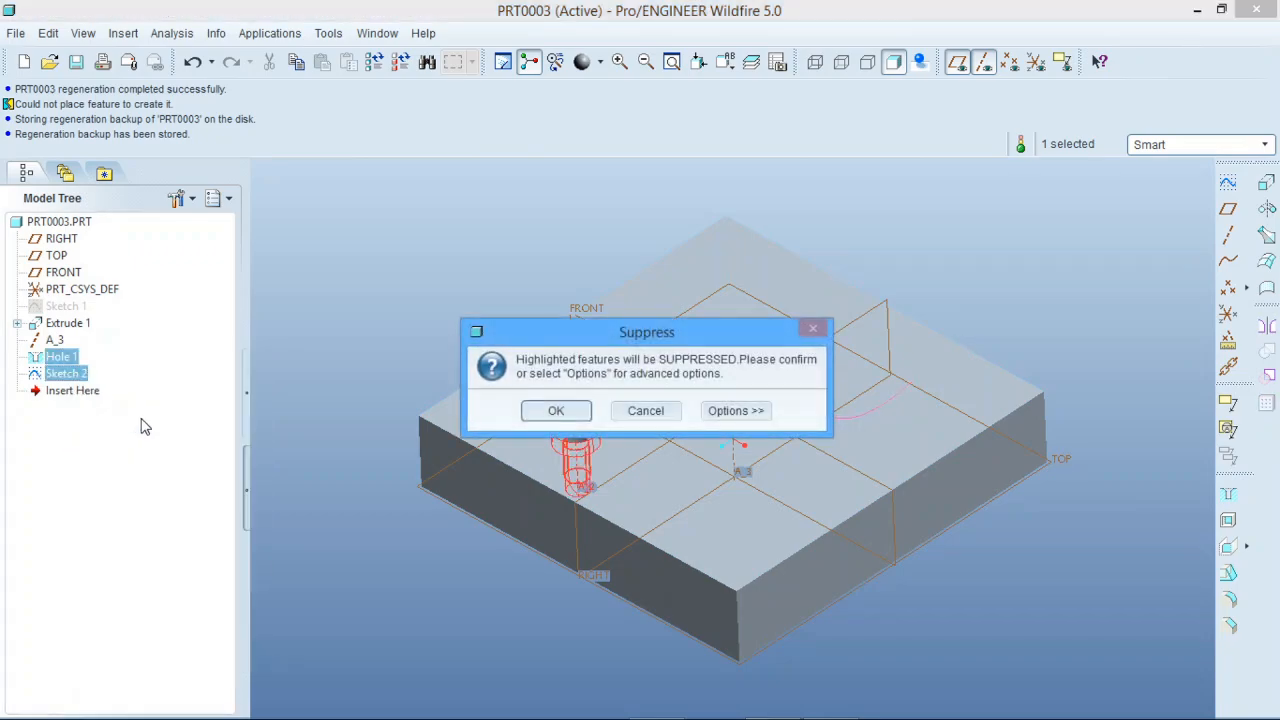
left_click(740, 410)
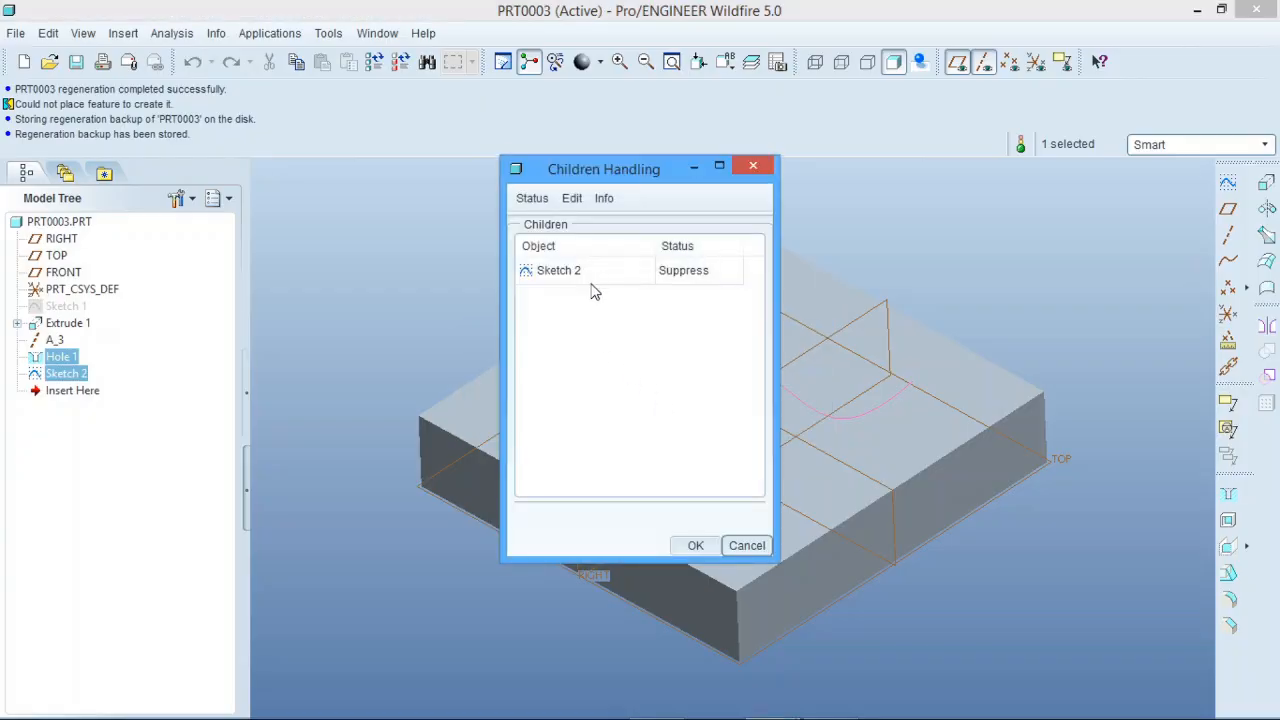
left_click(683, 272)
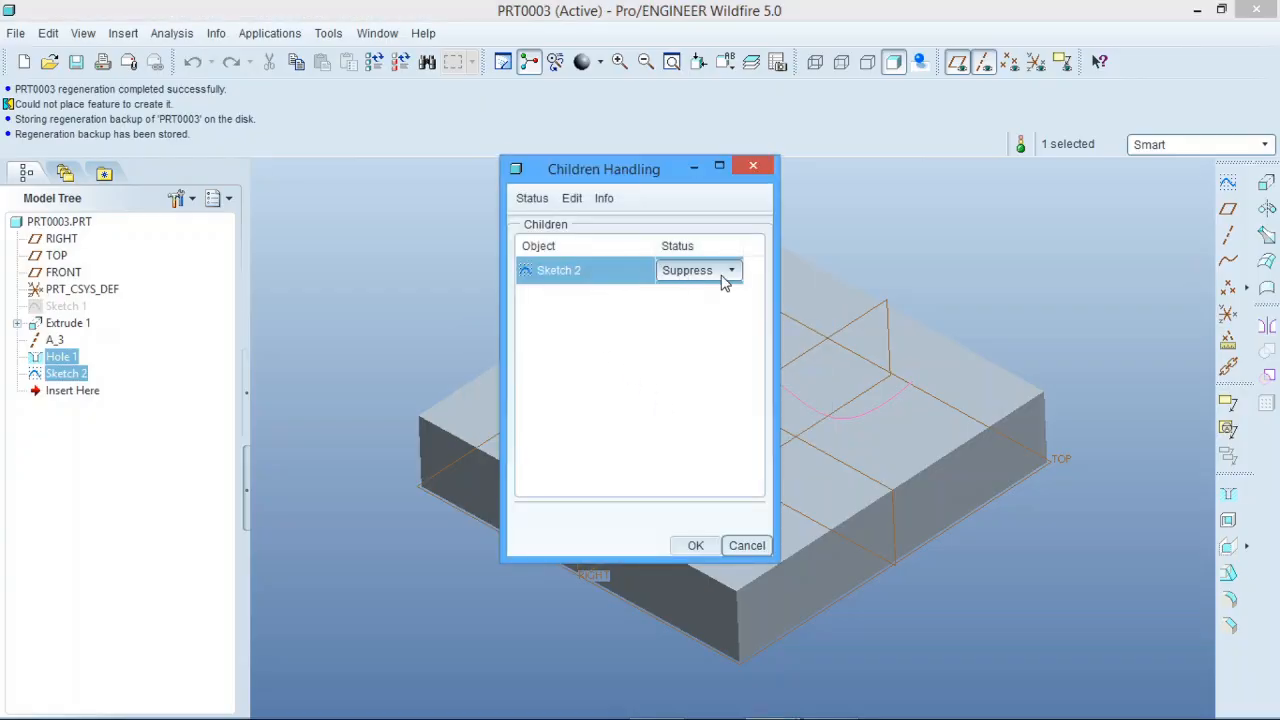
left_click(730, 272)
left_click(712, 305)
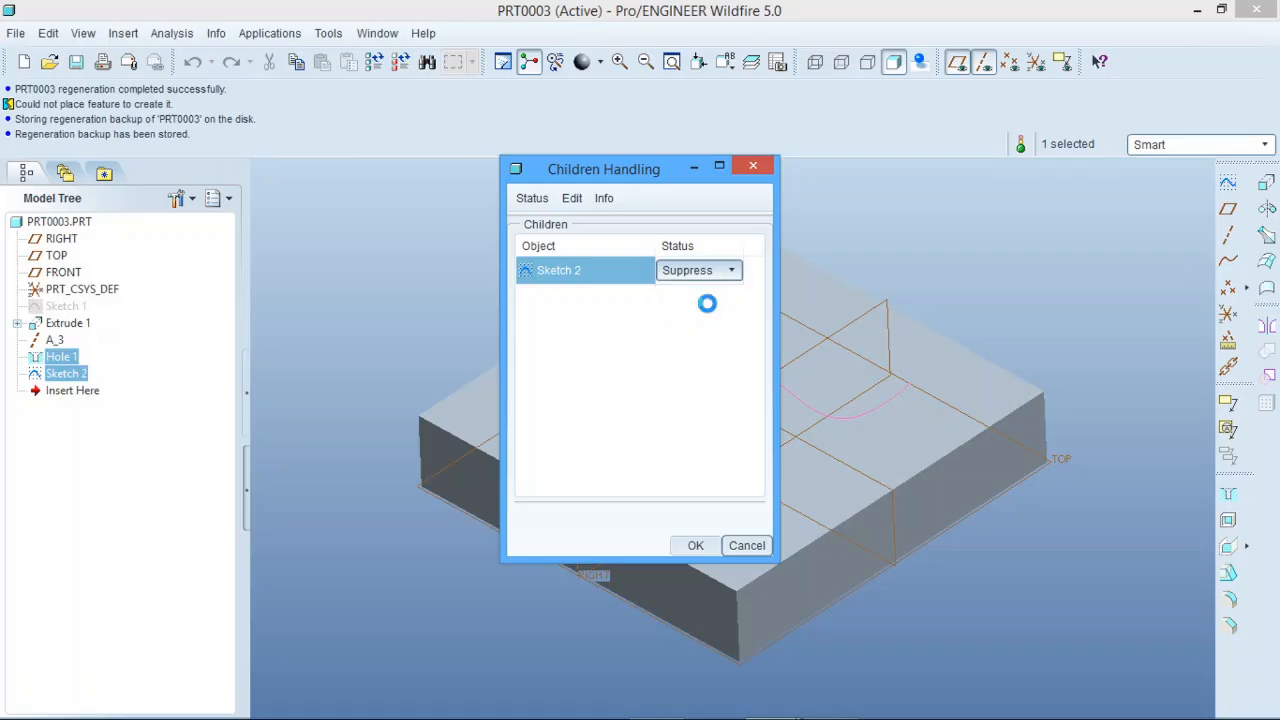
left_click(693, 545)
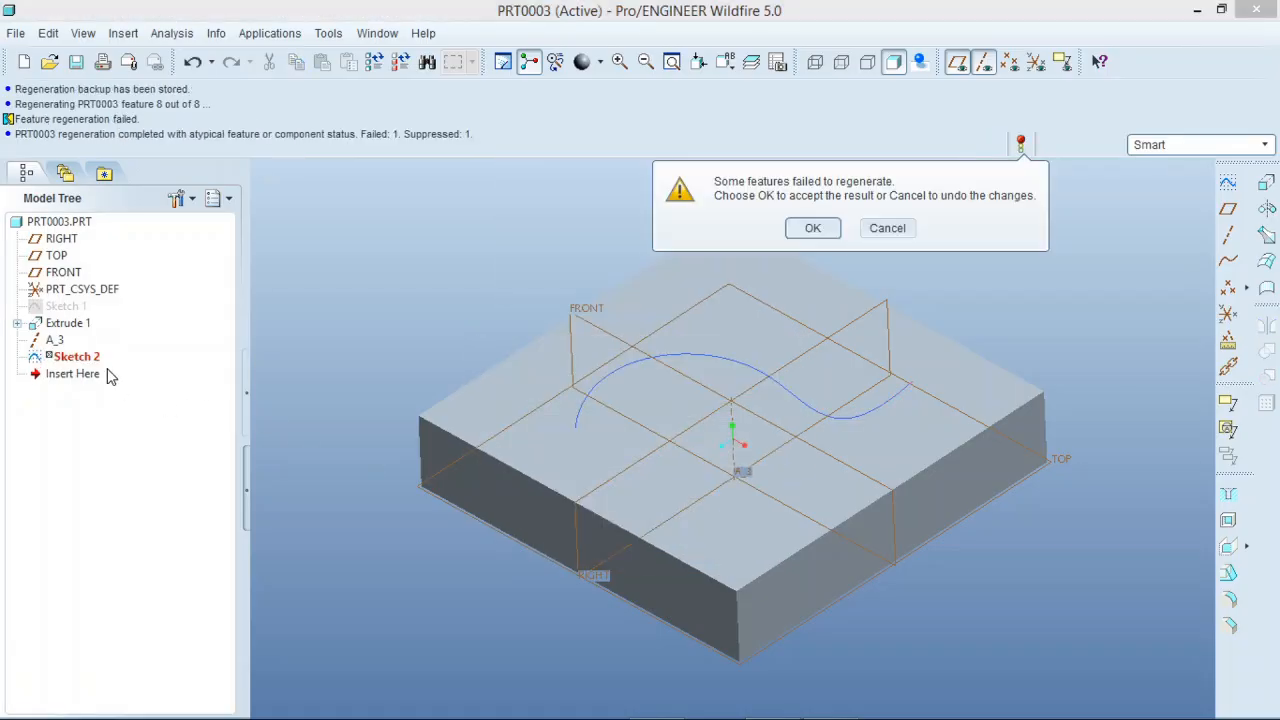
left_click(813, 228)
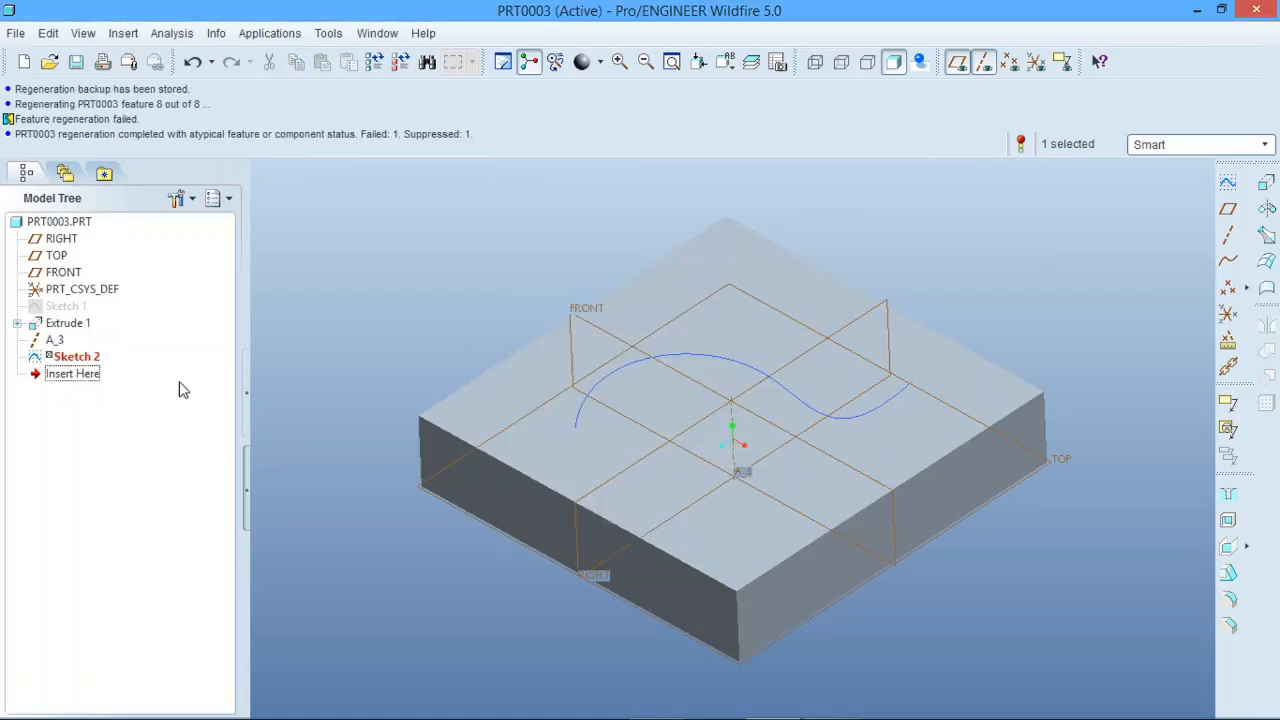
Step: Redefine Sketch 2 with the block's left and lower side surfaces as references in place of the missing hole reference
left_click(97, 362)
right_click(97, 362)
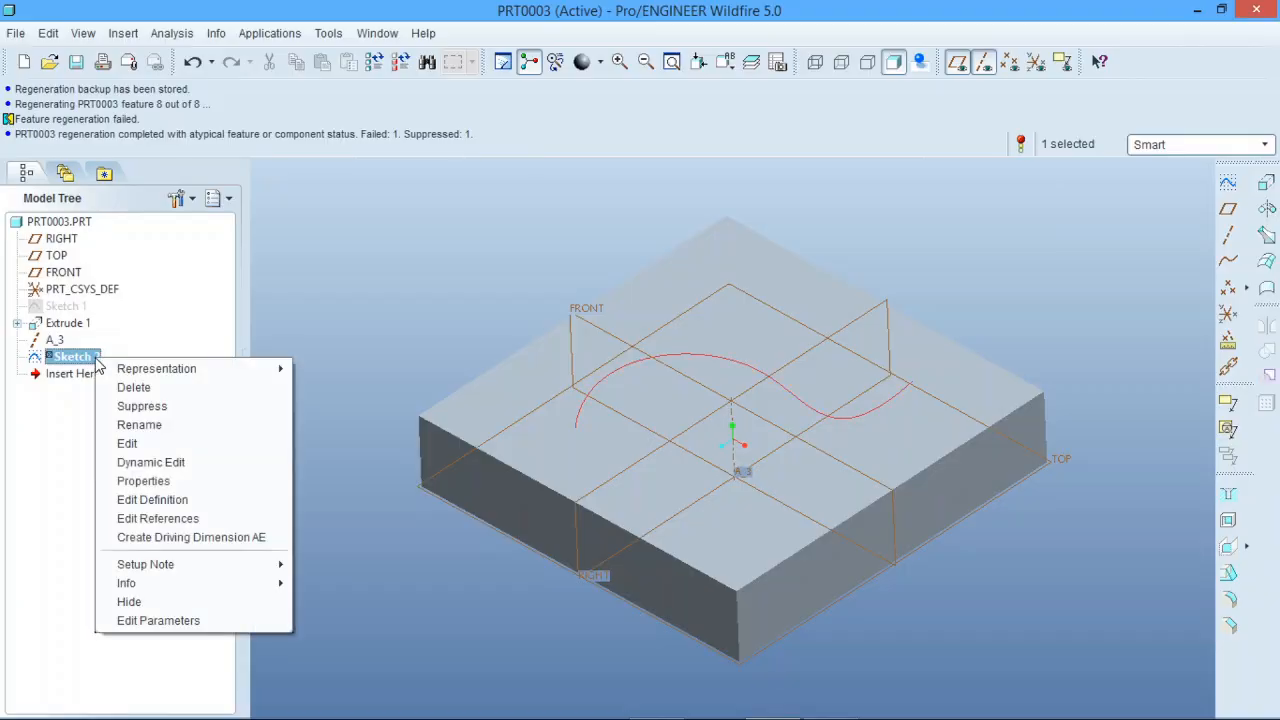
left_click(165, 500)
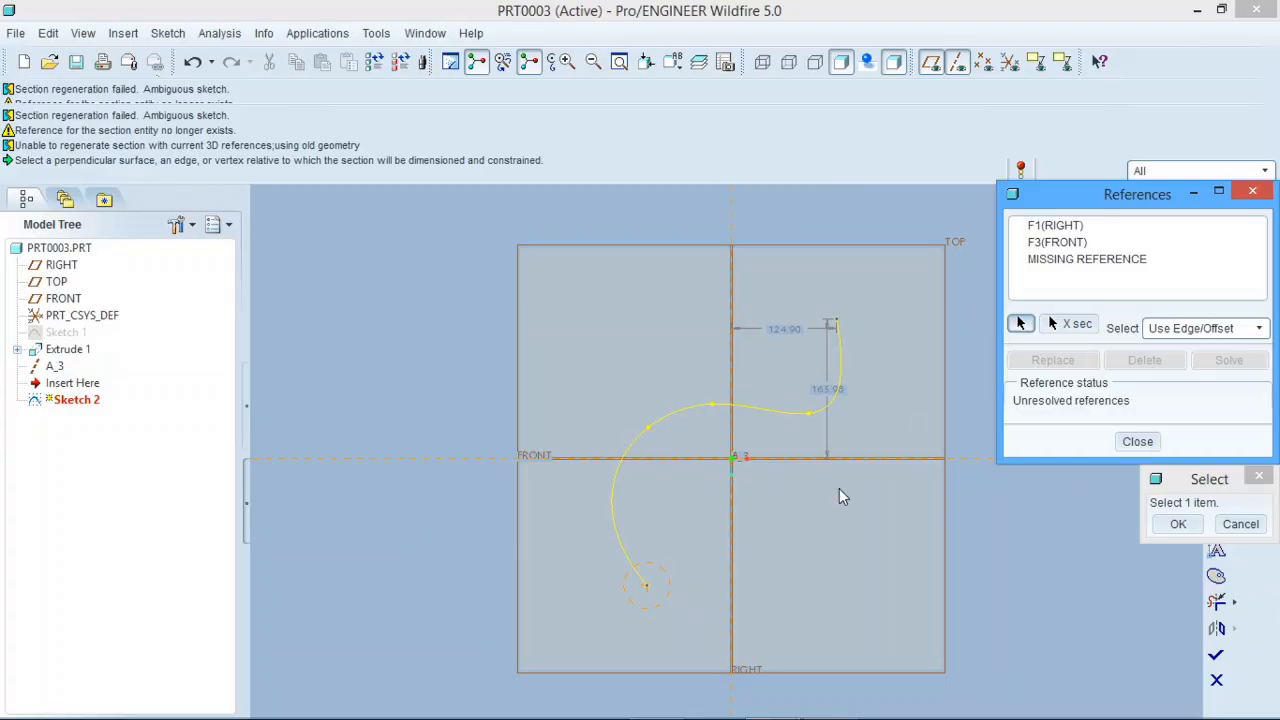
left_click(518, 563)
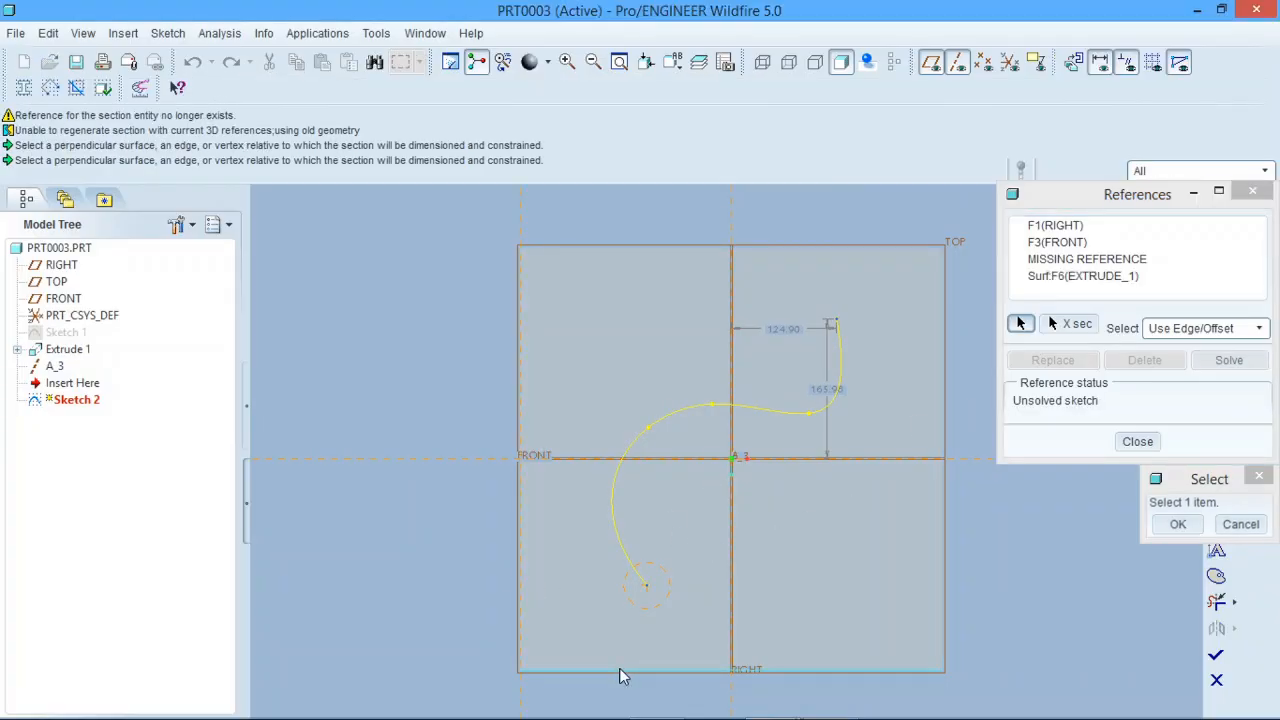
left_click(622, 669)
left_click(1177, 525)
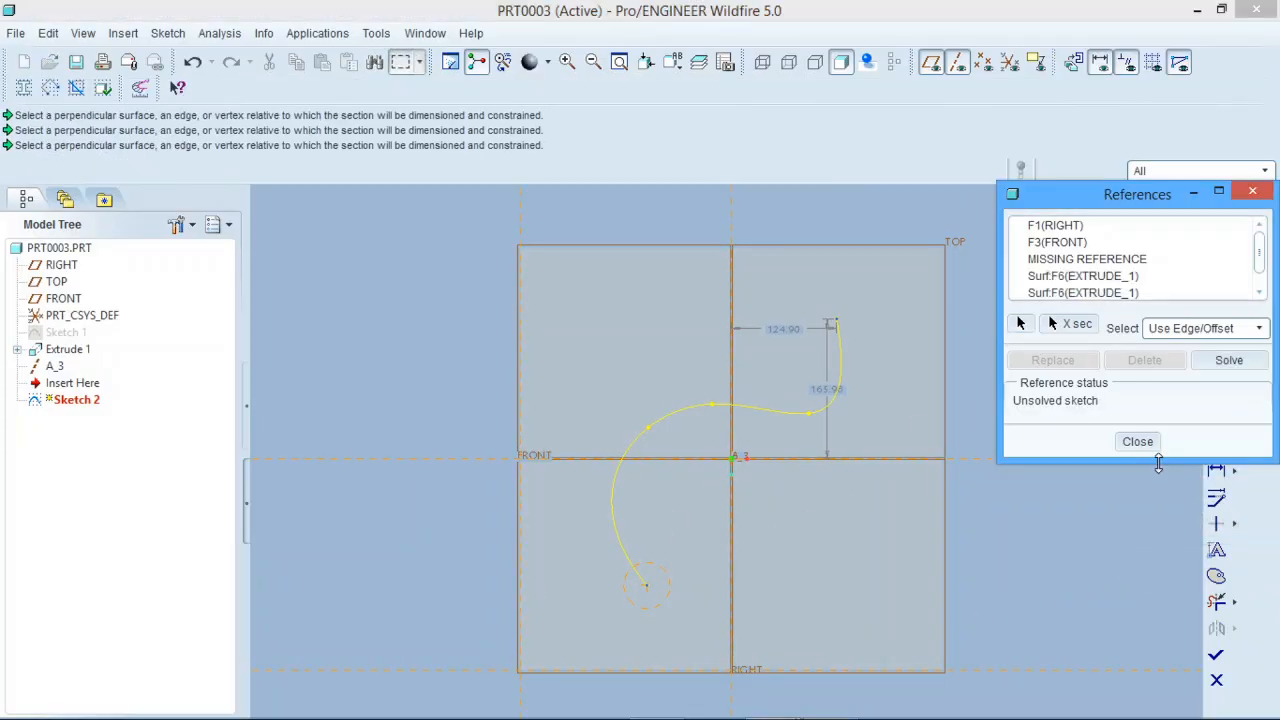
left_click(1137, 441)
left_click(1214, 648)
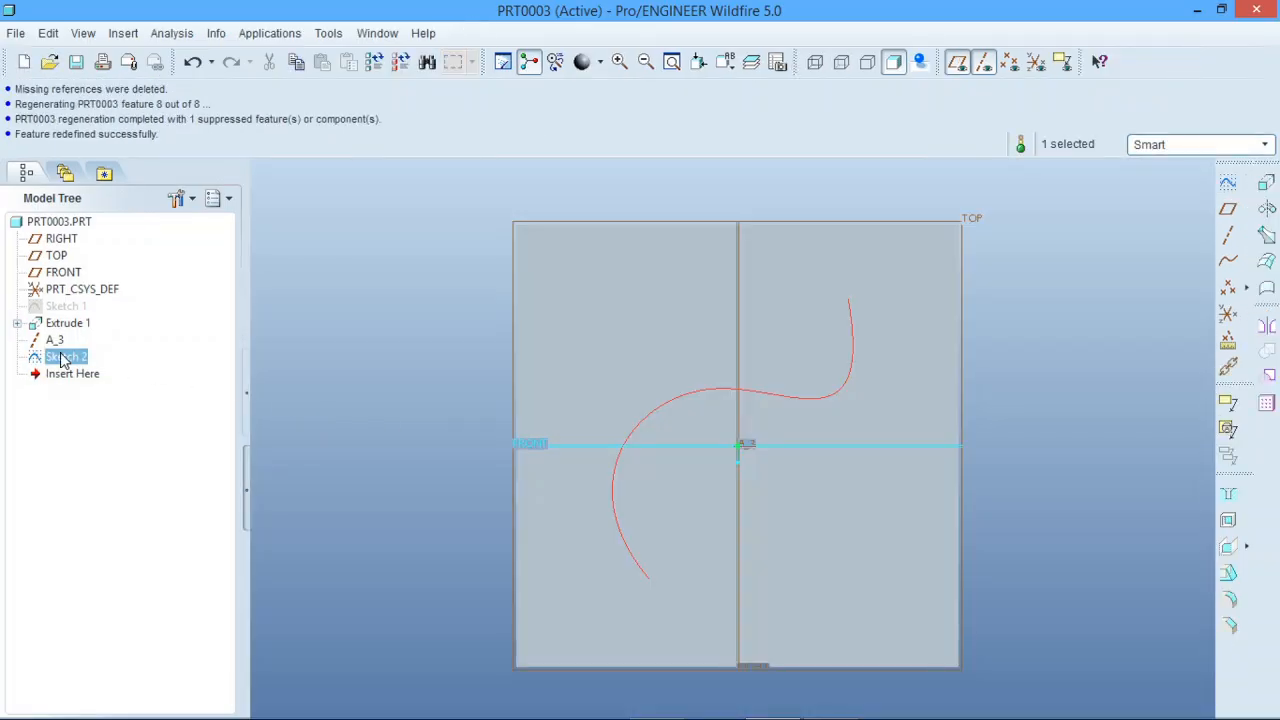
Step: Reorder Sketch 2 directly after Extrude 1, ahead of axis A_3
left_click_drag(53, 365, 62, 332)
left_click_drag(60, 333, 60, 334)
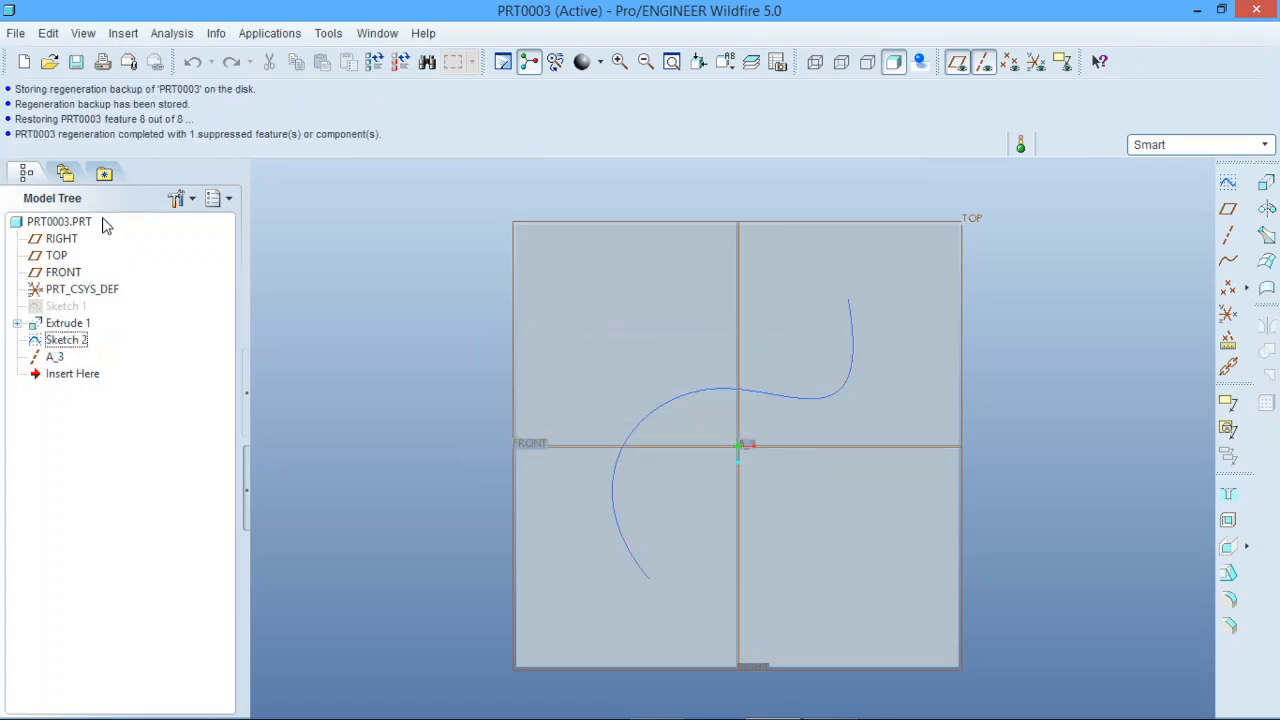
Step: Turn on the display of suppressed objects in the model tree filters
left_click(210, 203)
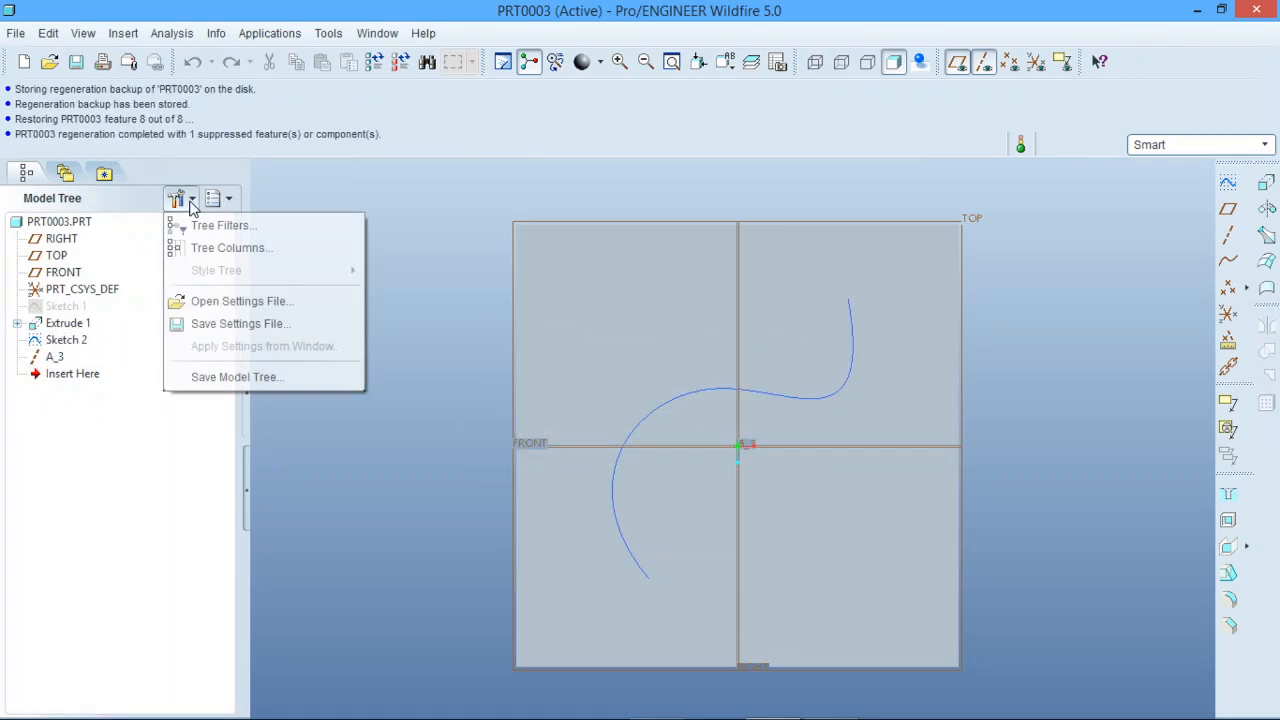
left_click(220, 227)
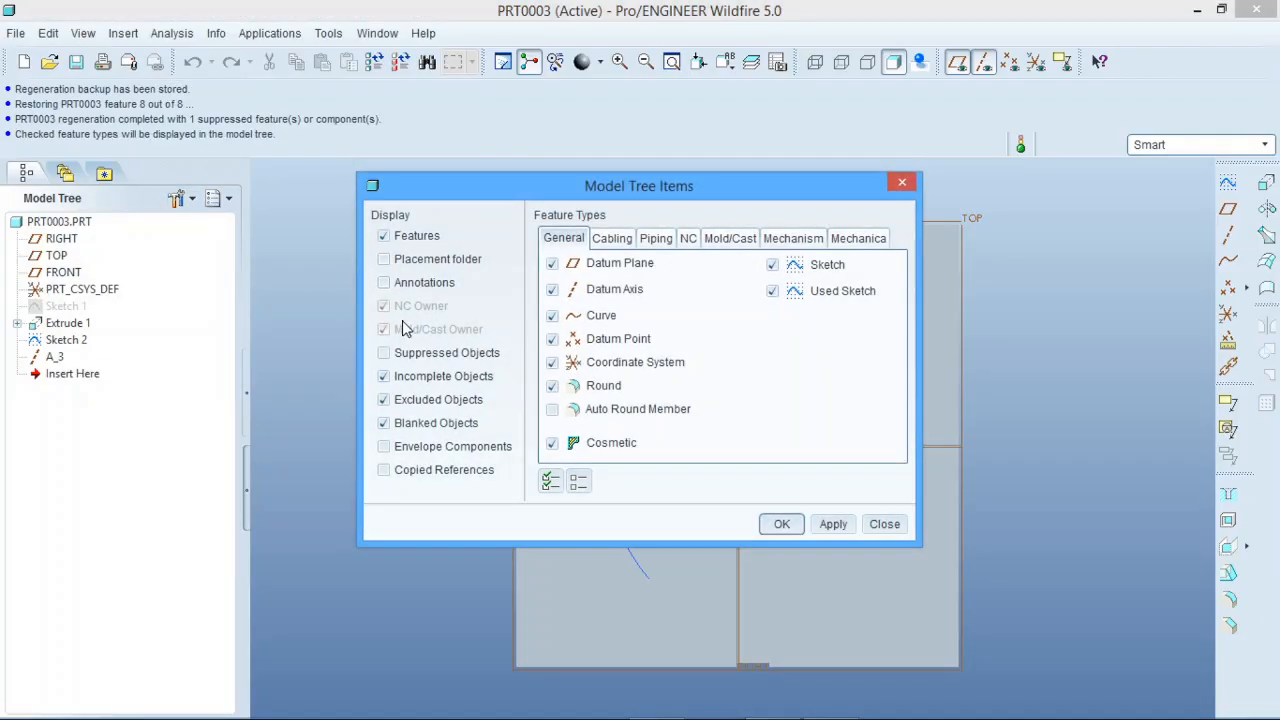
left_click(384, 353)
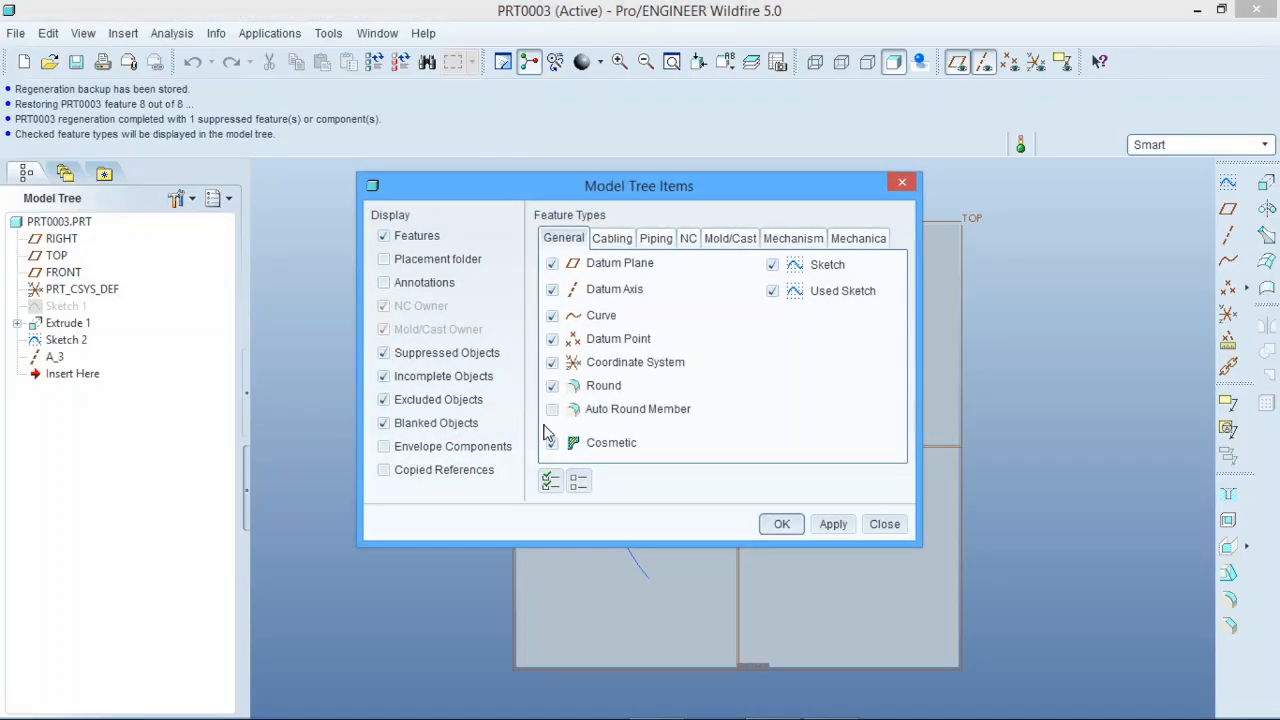
left_click(782, 524)
Step: Resume the suppressed Hole 1 so it regenerates after axis A_3
left_click(66, 373)
right_click(66, 374)
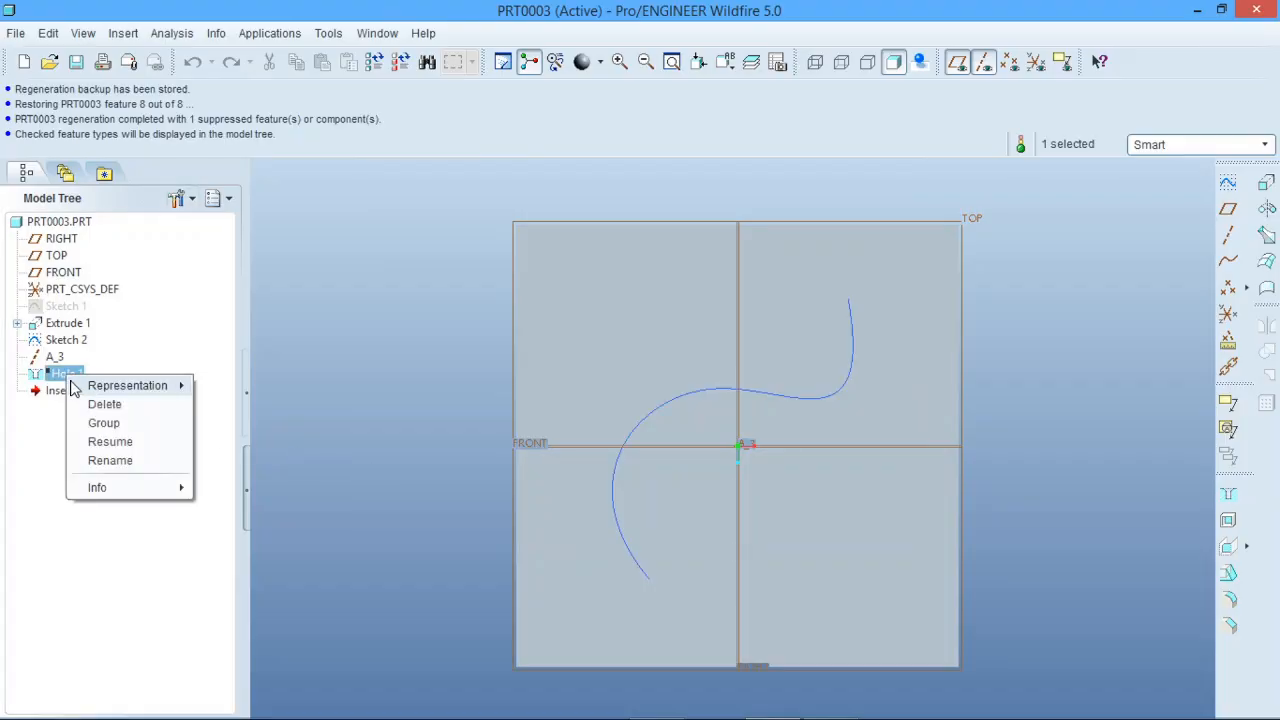
left_click(108, 441)
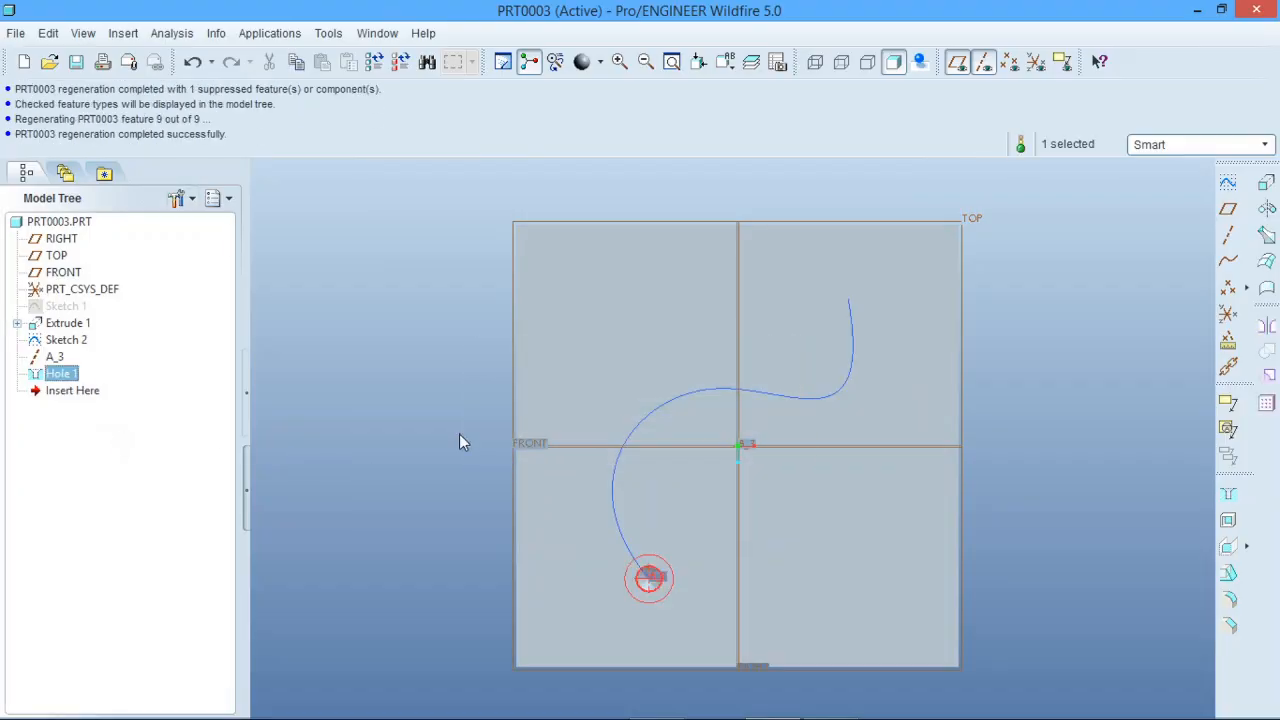
left_click(438, 461)
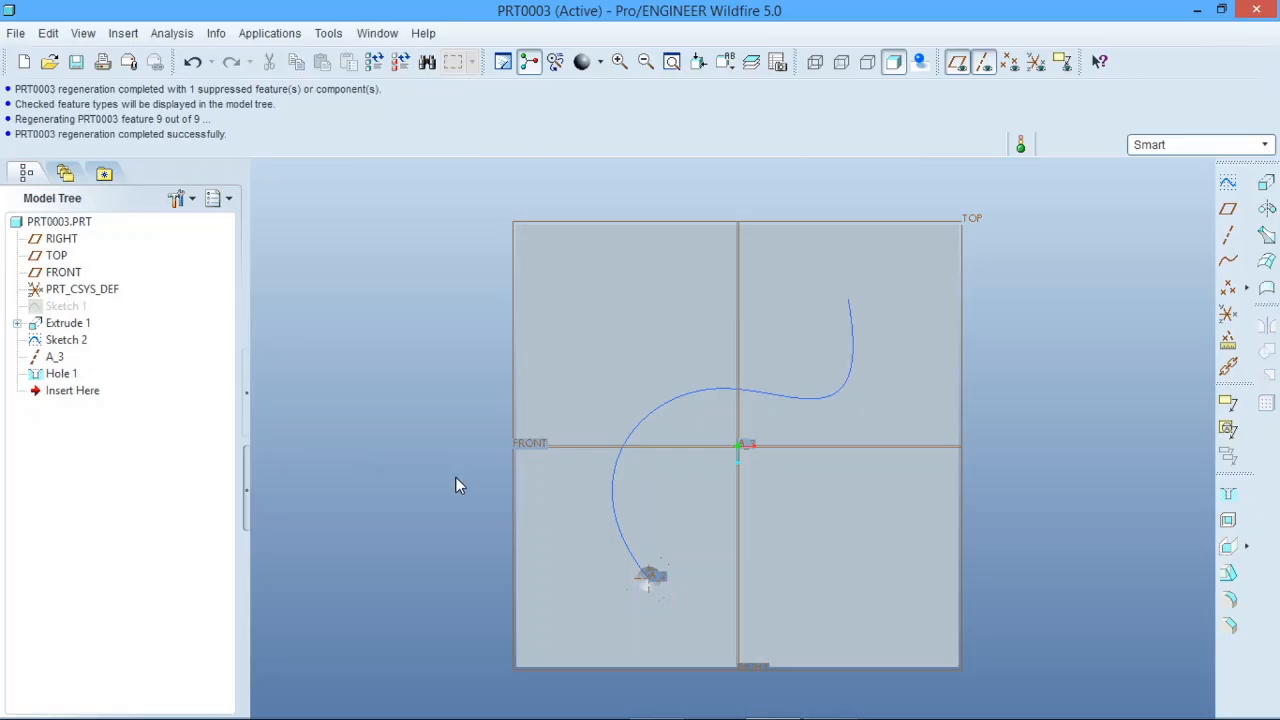
Step: Start a pattern of Hole 1, set its type to Curve, and use the Sketch 2 spline as the curve to follow
middle_click_drag(457, 483, 655, 465)
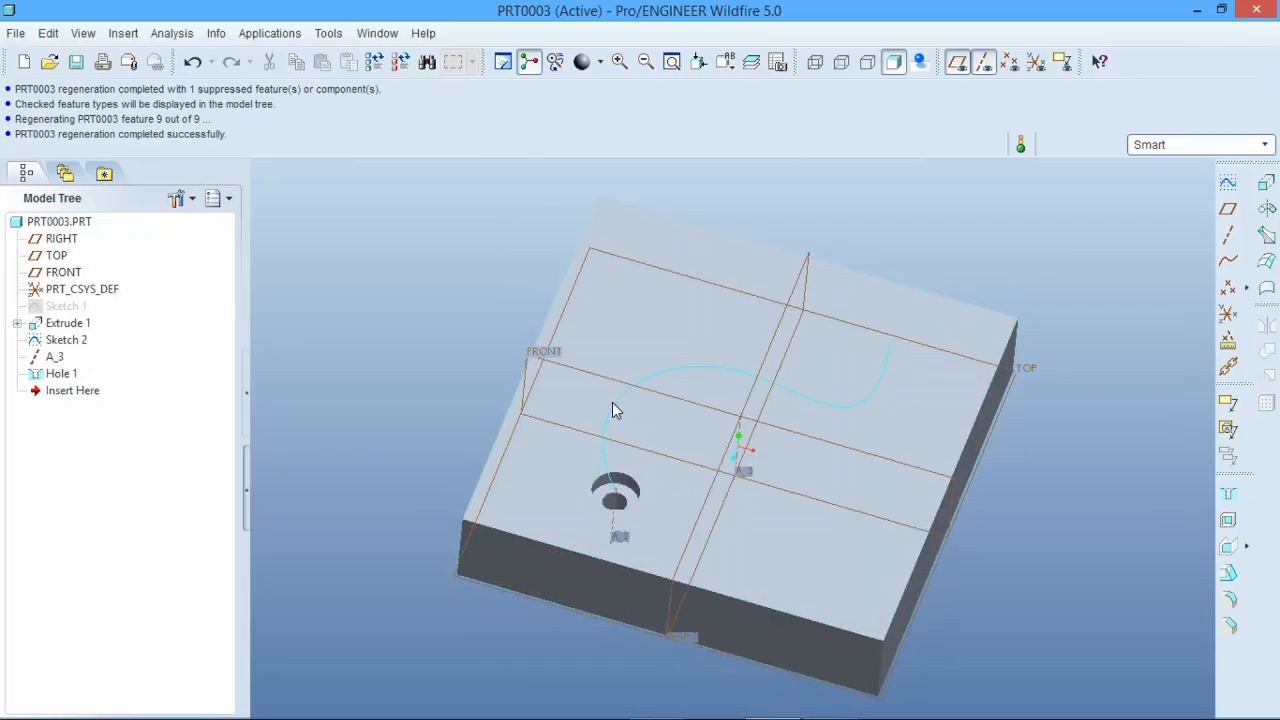
left_click(58, 375)
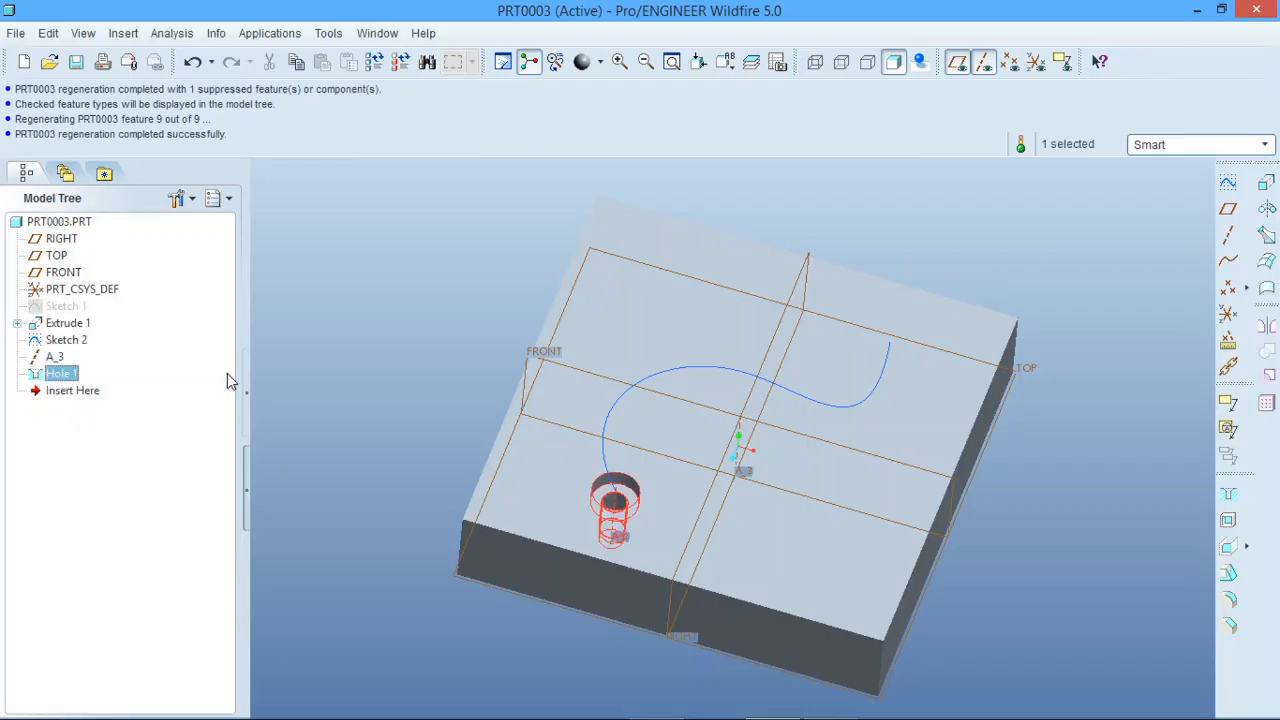
left_click(1265, 404)
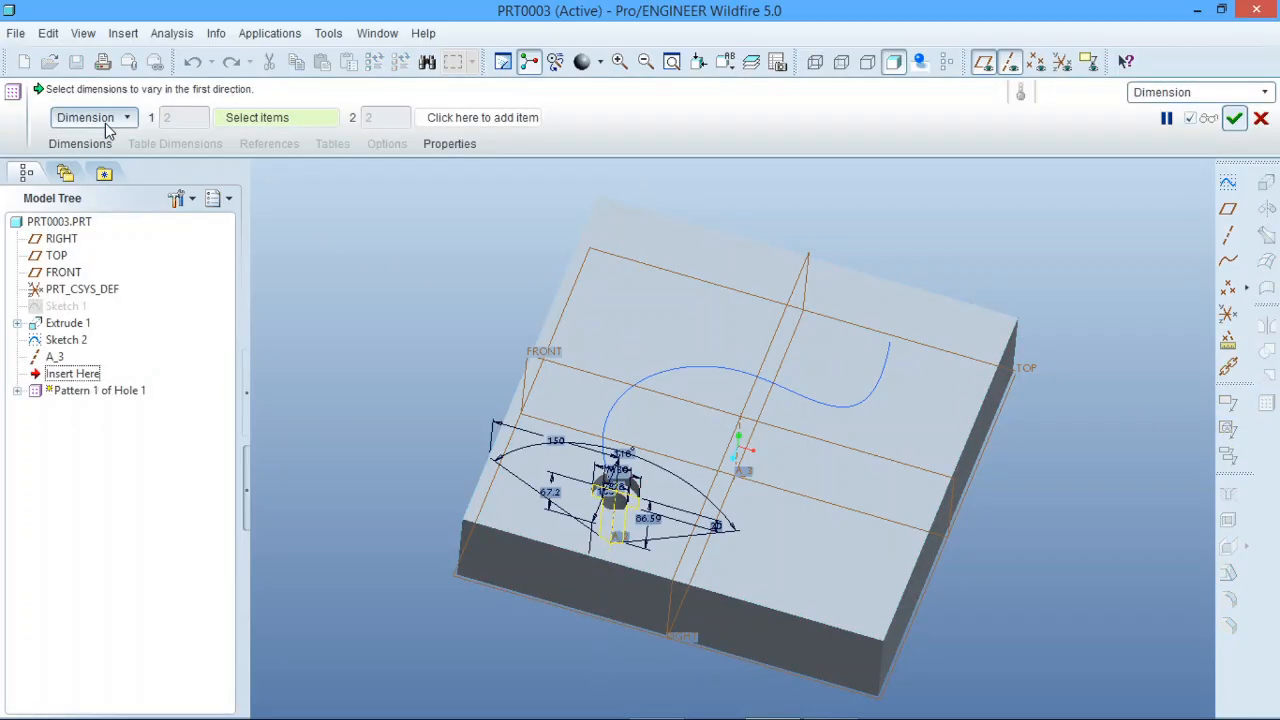
left_click(105, 121)
left_click(70, 233)
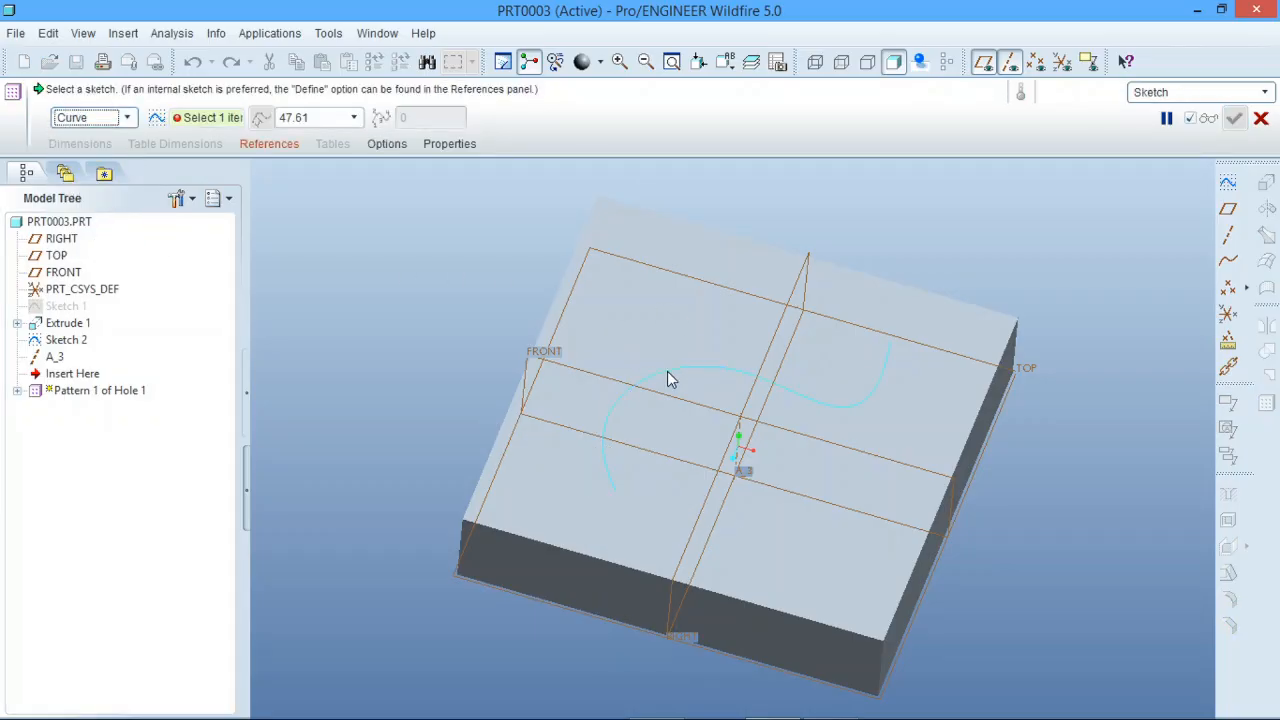
left_click(667, 371)
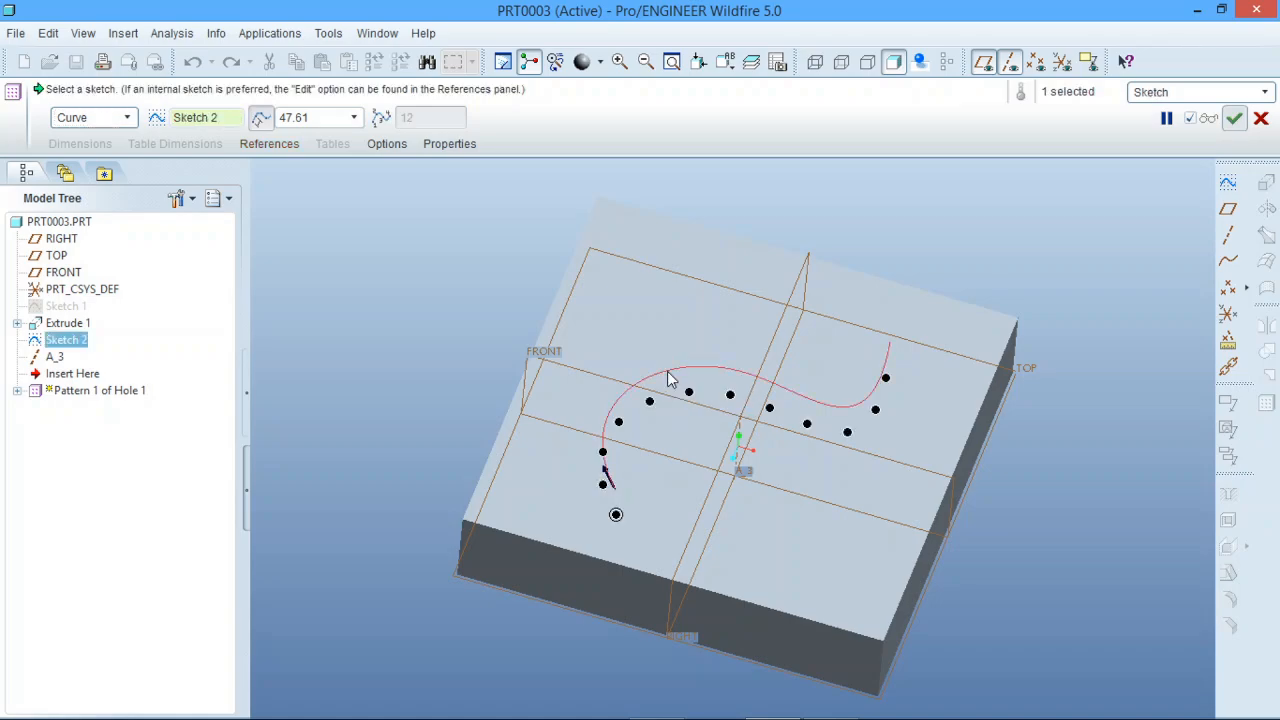
Step: Set the spacing between pattern members along the curve to 100 and complete the hole pattern
double_click(326, 117)
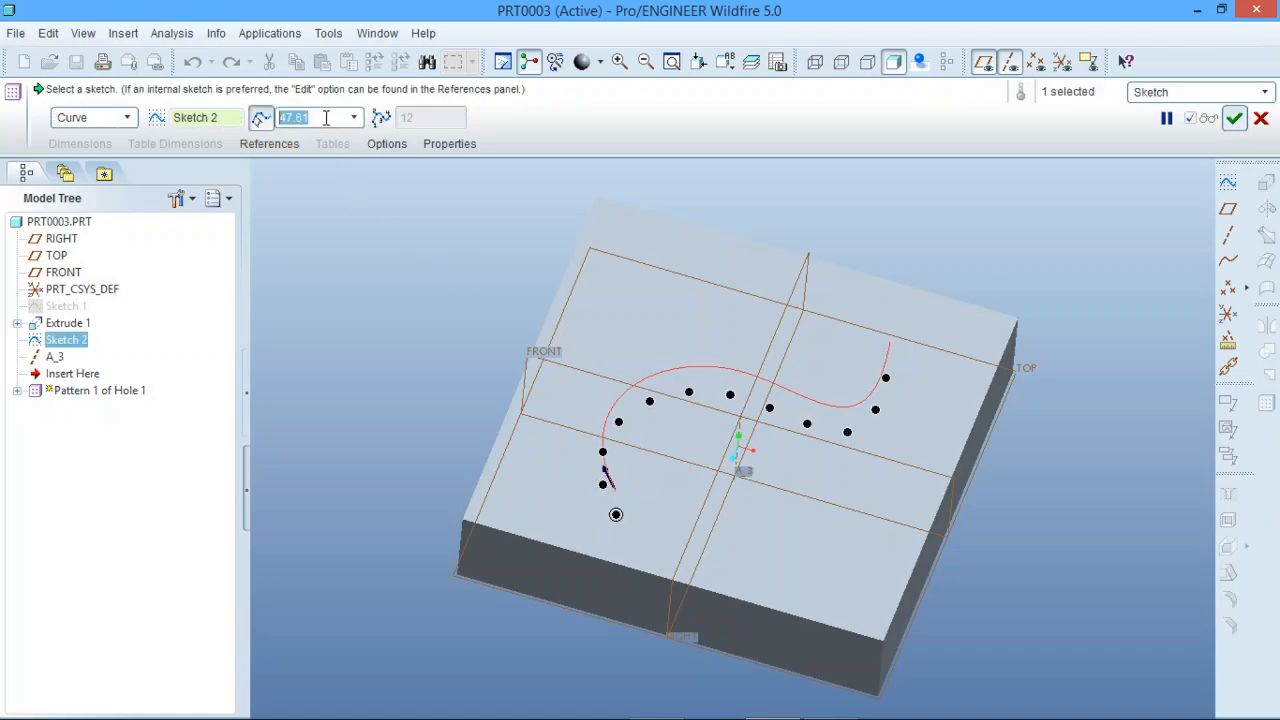
type("100")
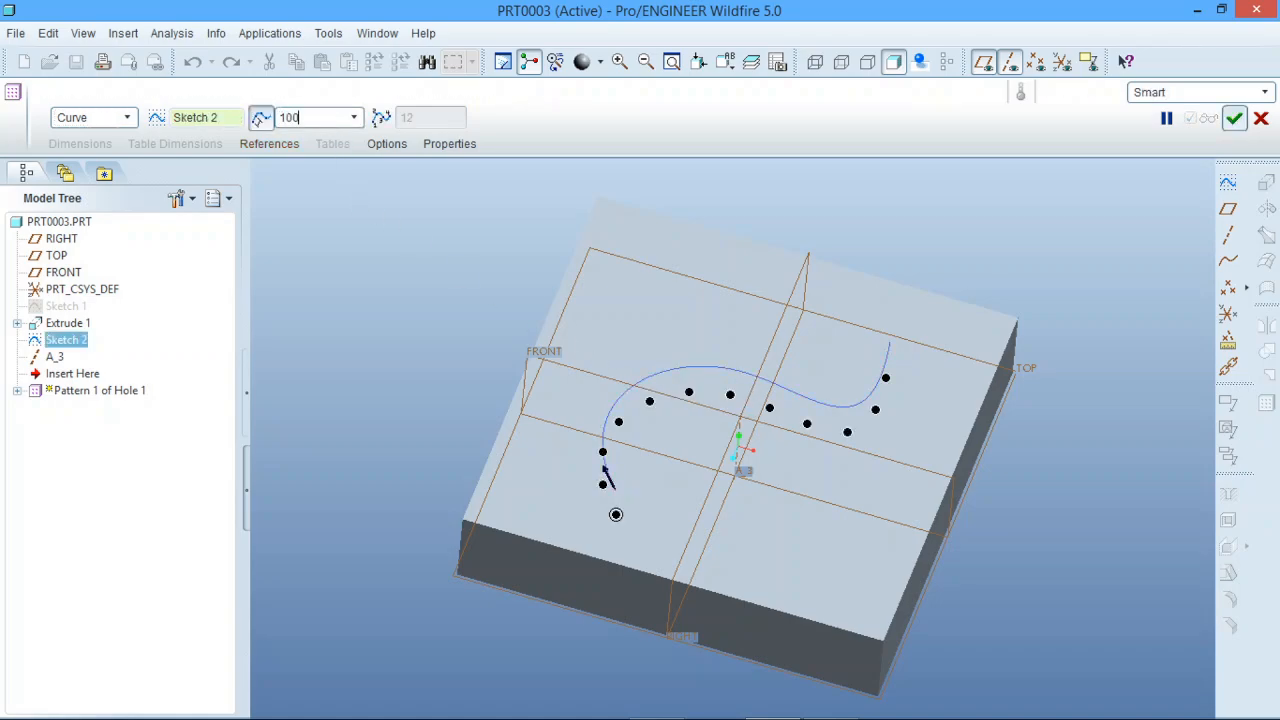
key("Return")
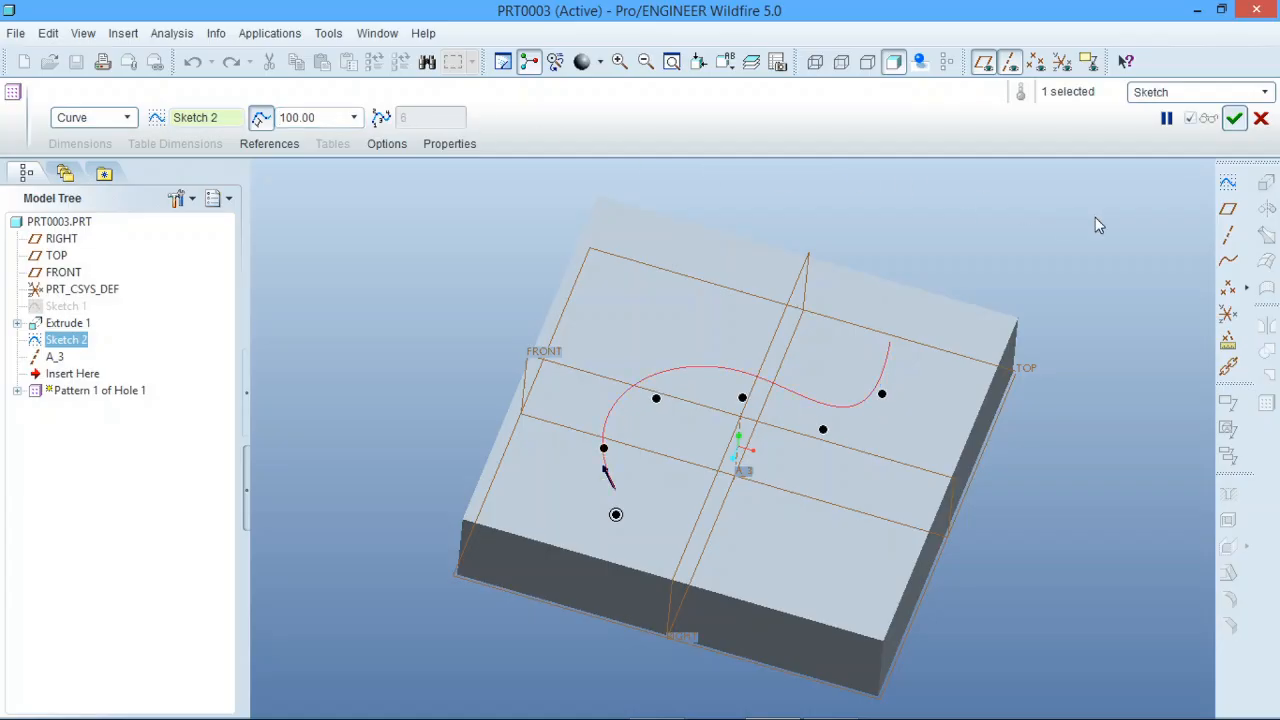
left_click(1236, 119)
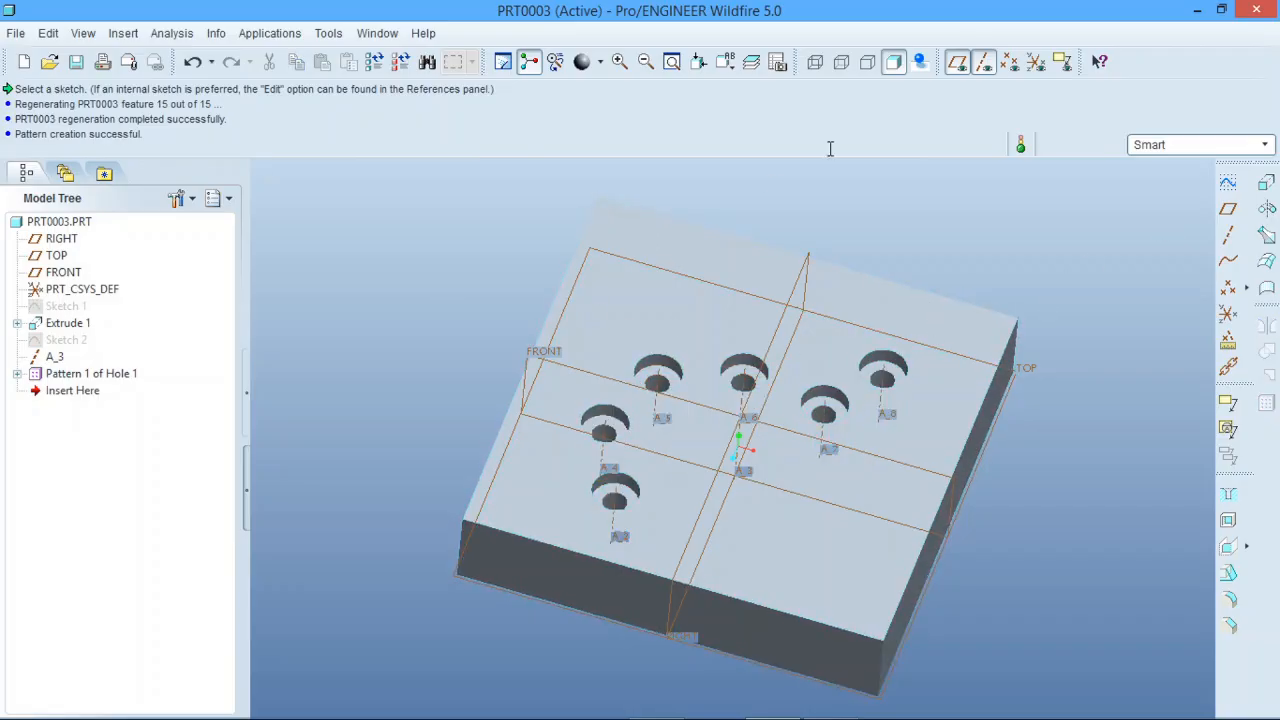
scroll(1103, 271, "down", 2)
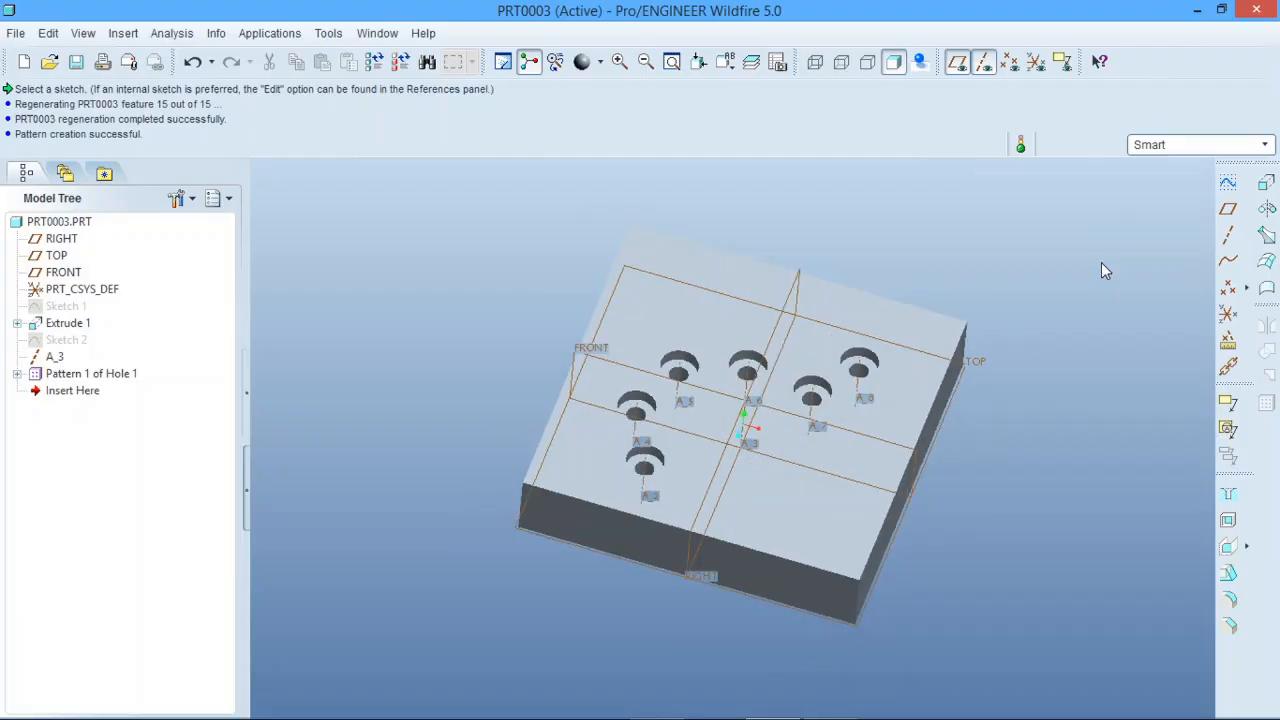